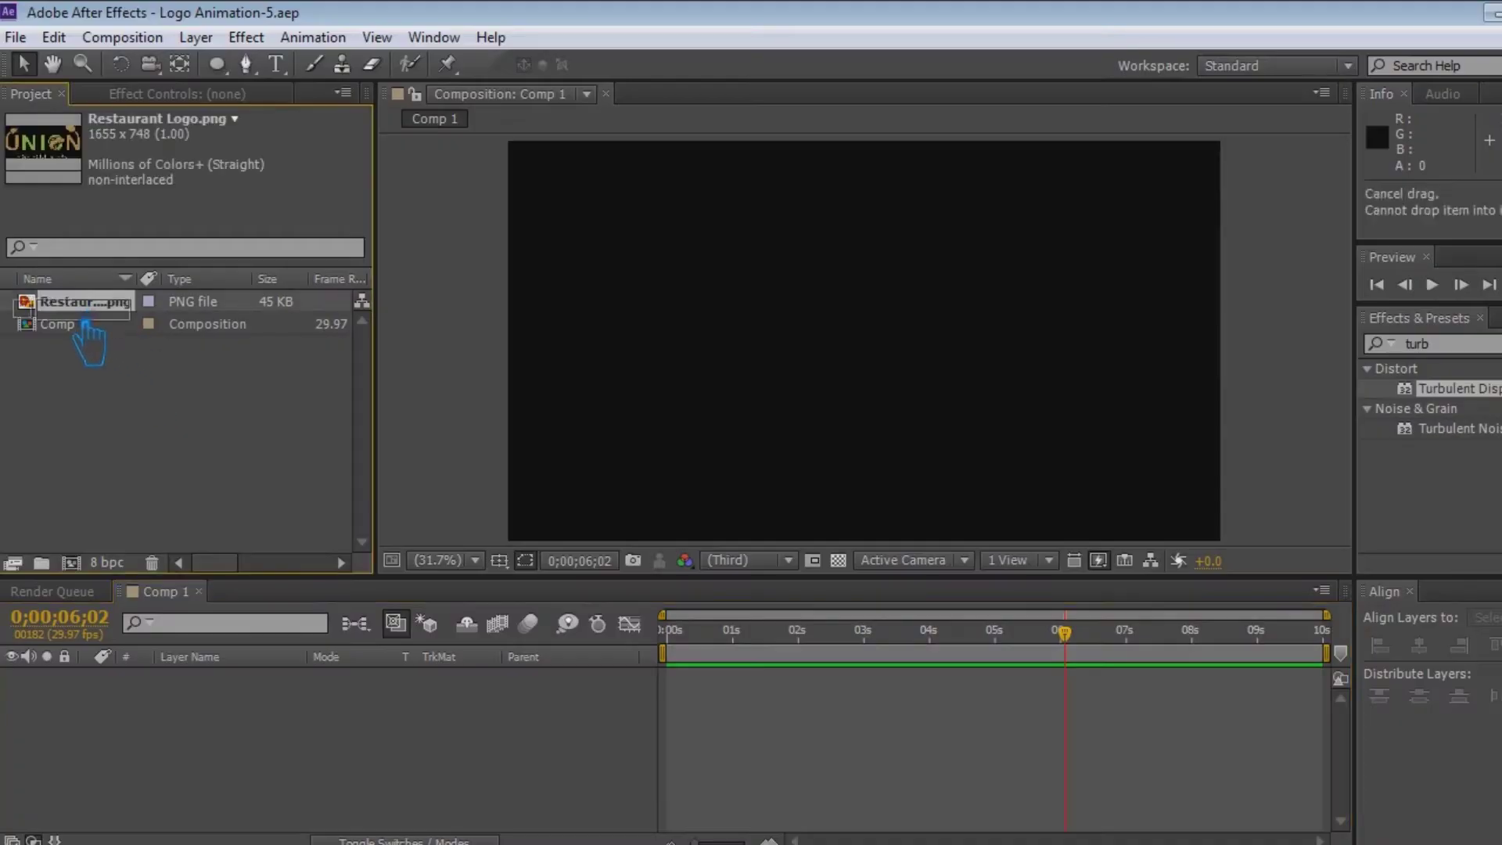
Add Restaurant Logo.png to Comp 1 at 68% scale and save the project
{"action": "left_click_drag", "start_coordinate": [86, 323], "coordinate": [81, 331]}
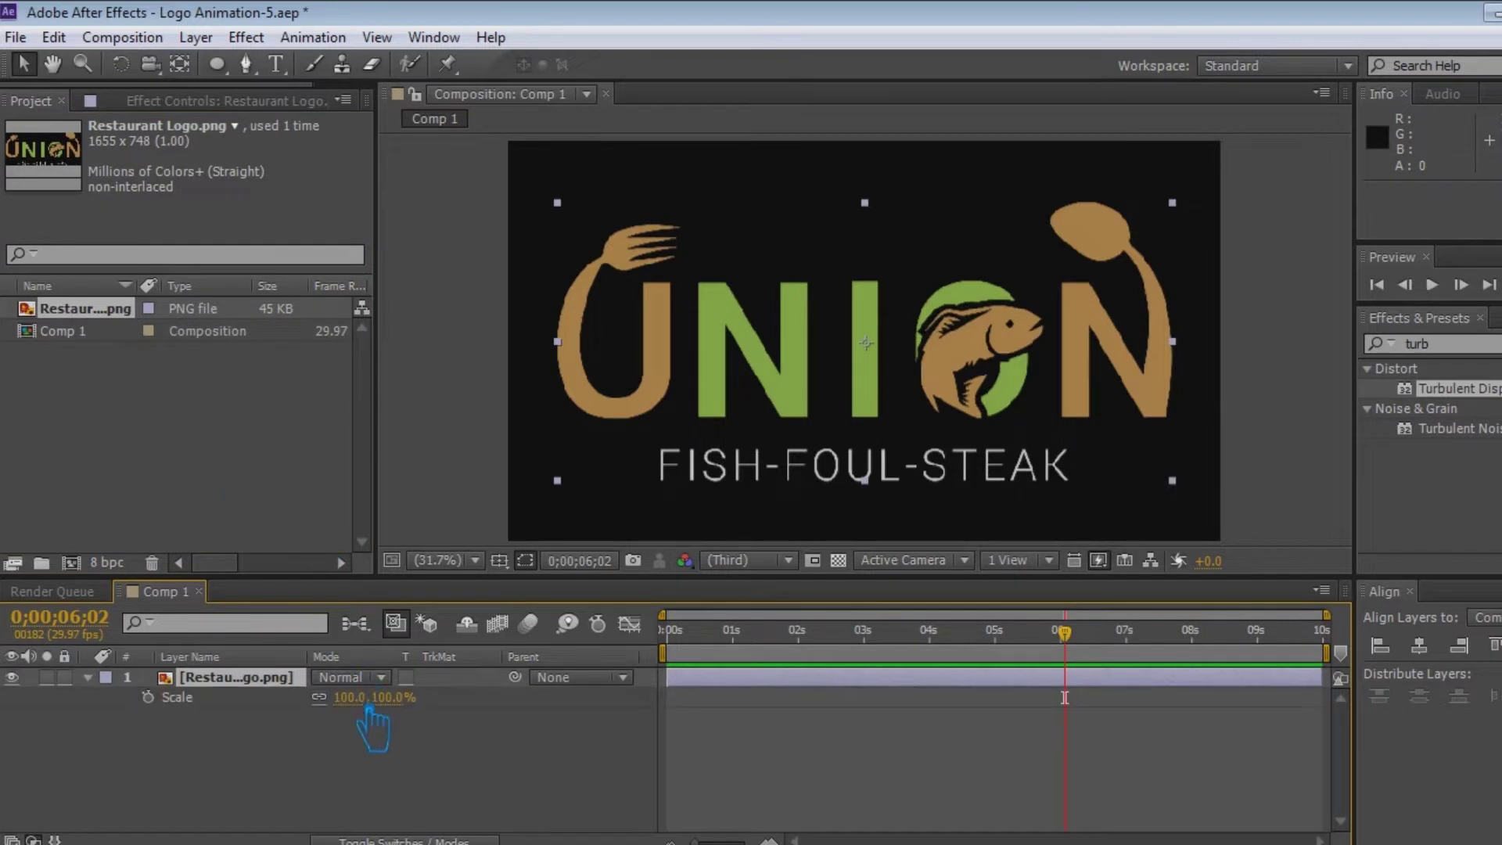
{"action": "left_click_drag", "start_coordinate": [369, 708], "coordinate": [337, 713]}
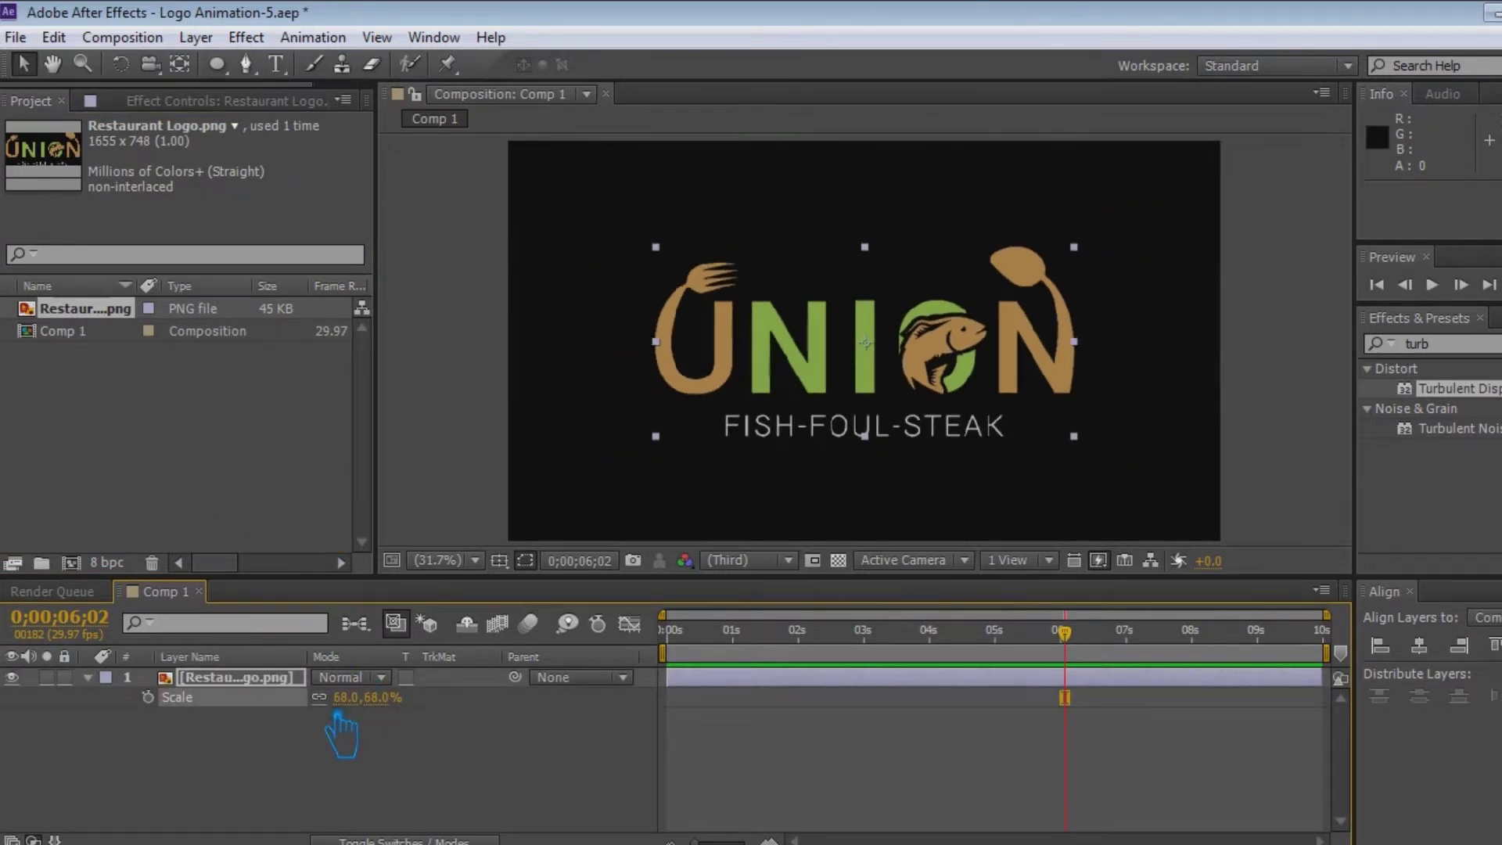
{"action": "left_click", "coordinate": [458, 786]}
{"action": "key", "text": "ctrl+s"}
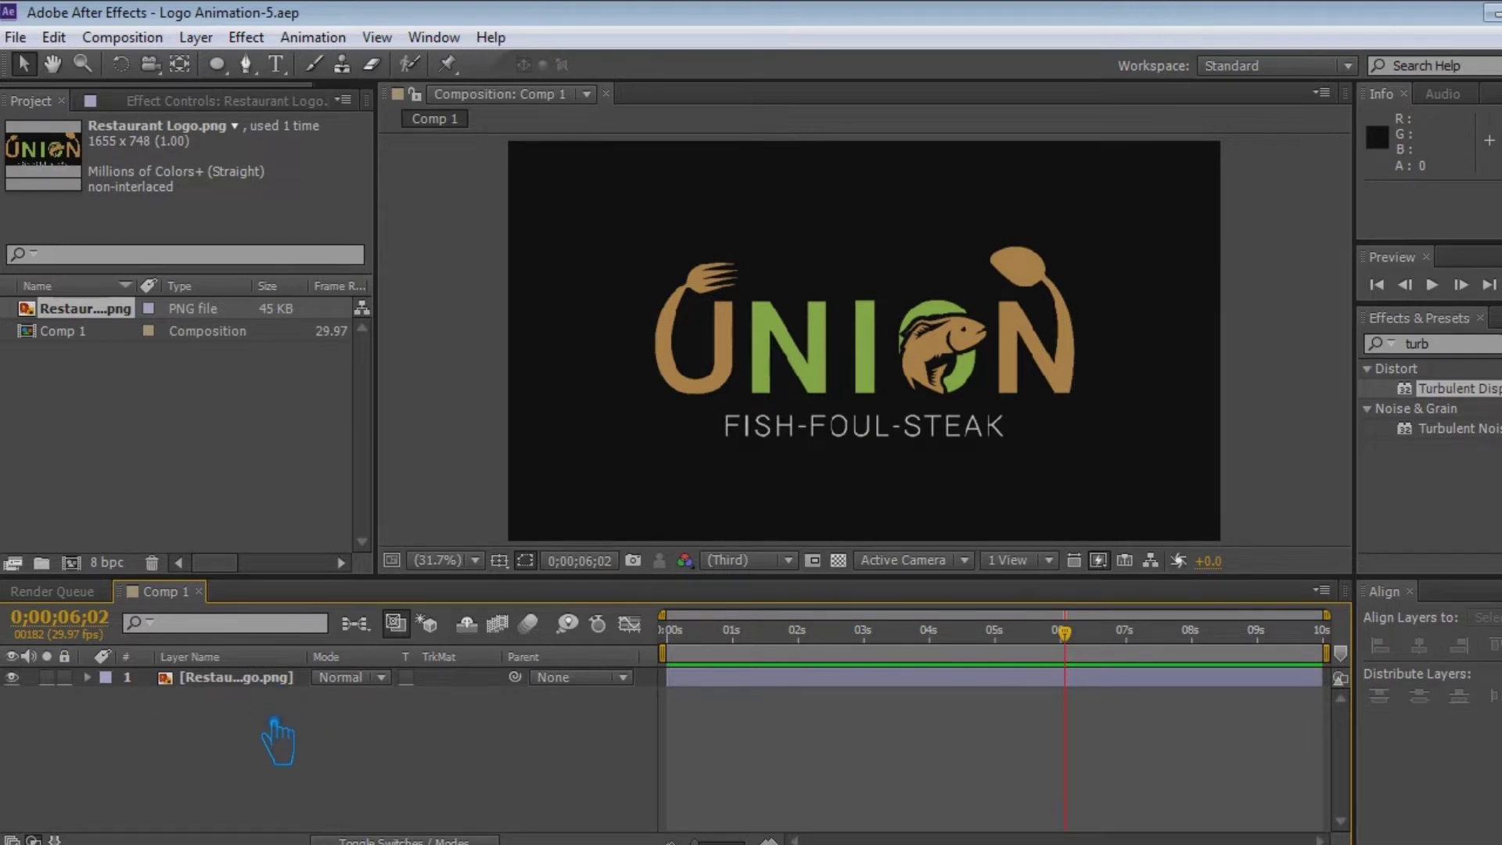
Clear the Effects & Presets search field
{"action": "right_click", "coordinate": [272, 718]}
{"action": "left_click", "coordinate": [237, 753]}
{"action": "left_click", "coordinate": [1470, 347]}
{"action": "key", "text": "BackSpace"}
{"action": "left_click", "coordinate": [426, 733]}
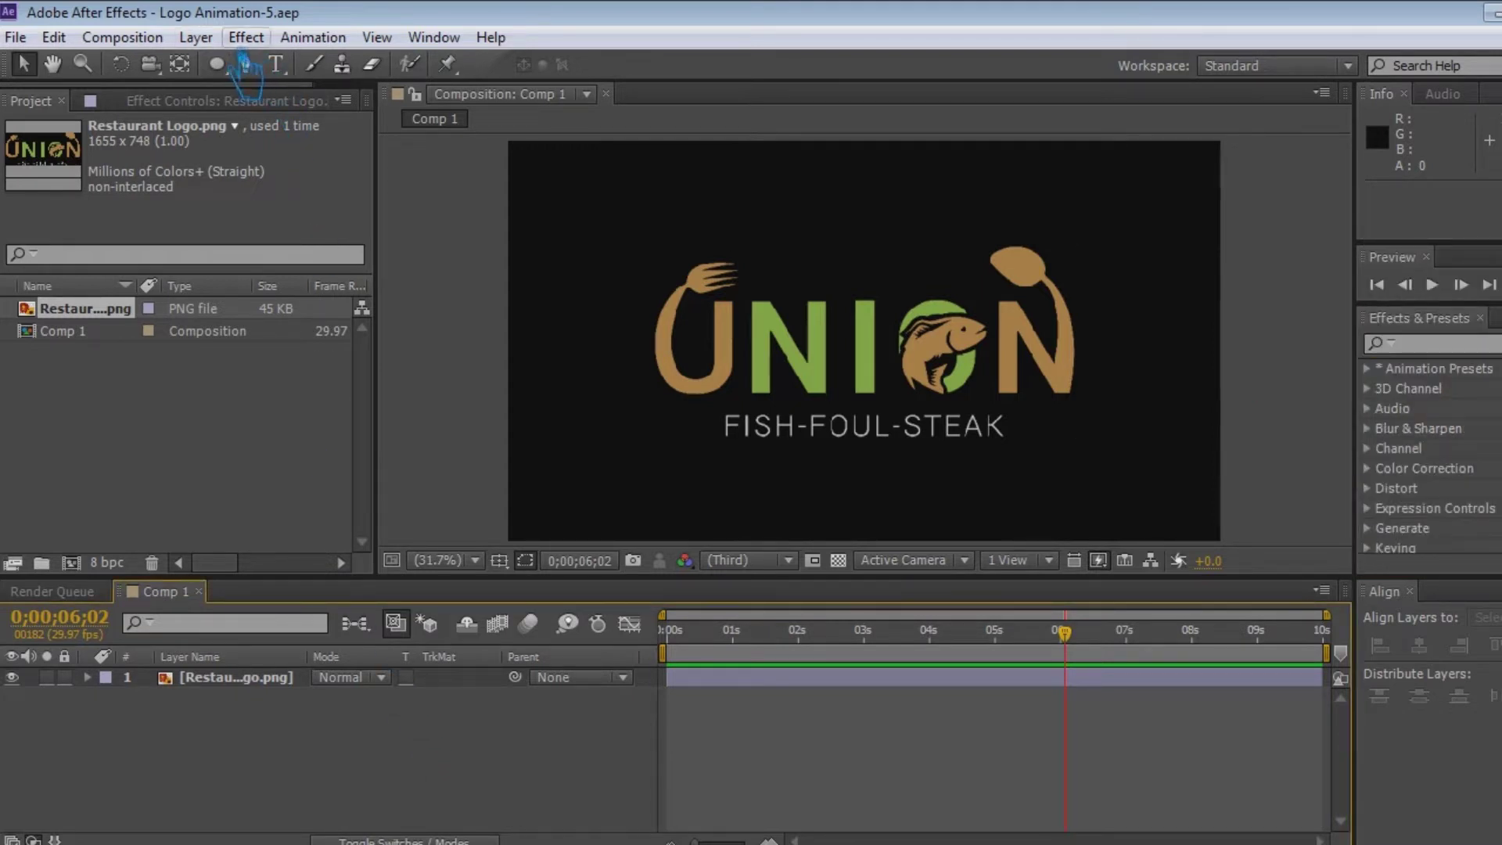
Draw a grey circle with the Ellipse tool, centre it in the composition and save
{"action": "mouse_move", "coordinate": [217, 64]}
{"action": "left_mouse_down"}
{"action": "mouse_move", "coordinate": [599, 189]}
{"action": "mouse_move", "coordinate": [1131, 507]}
{"action": "left_mouse_up"}
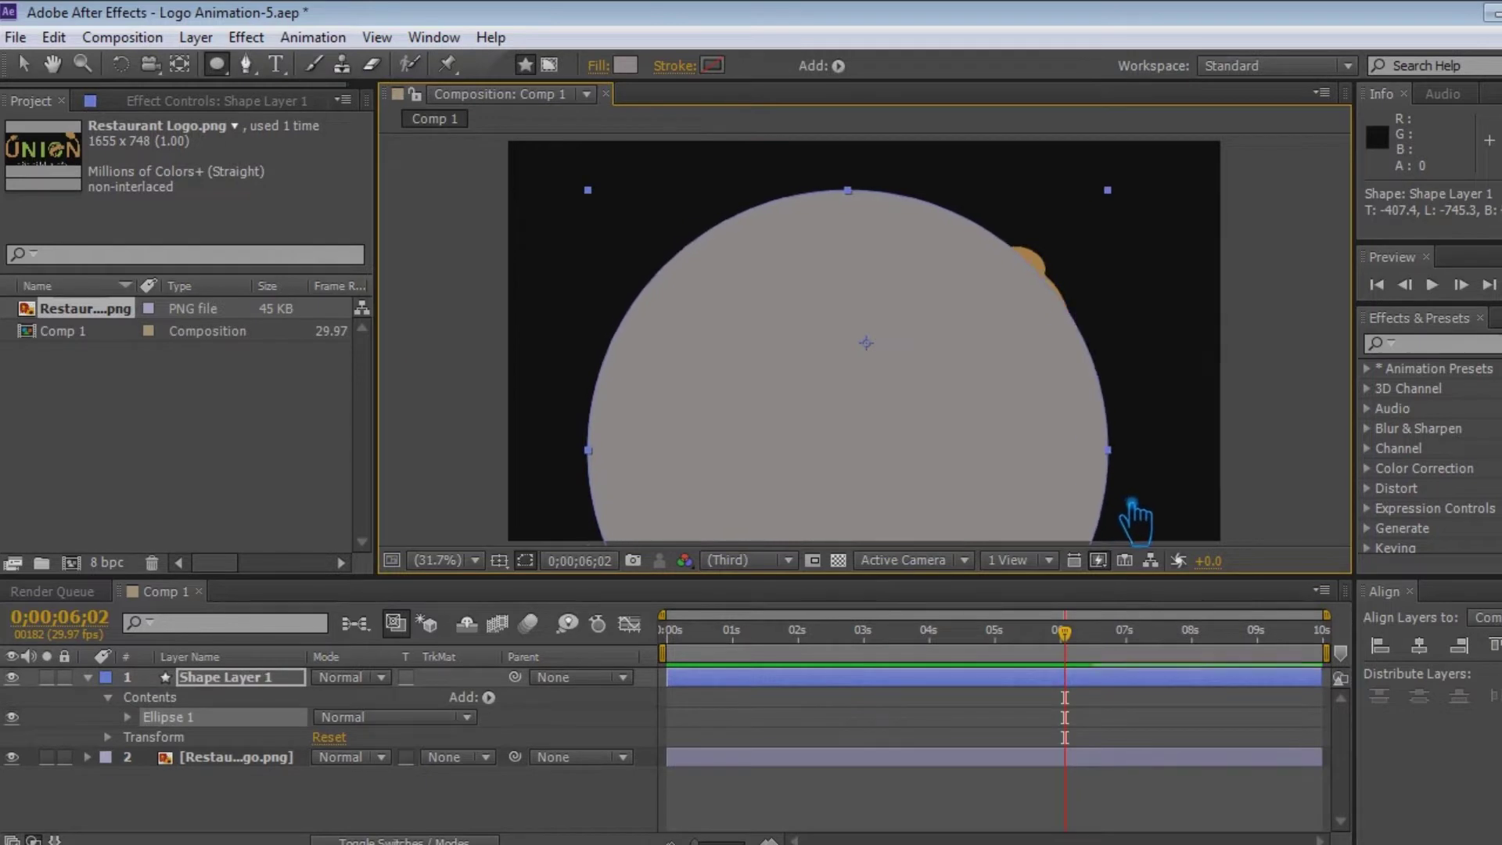
{"action": "key", "text": "v"}
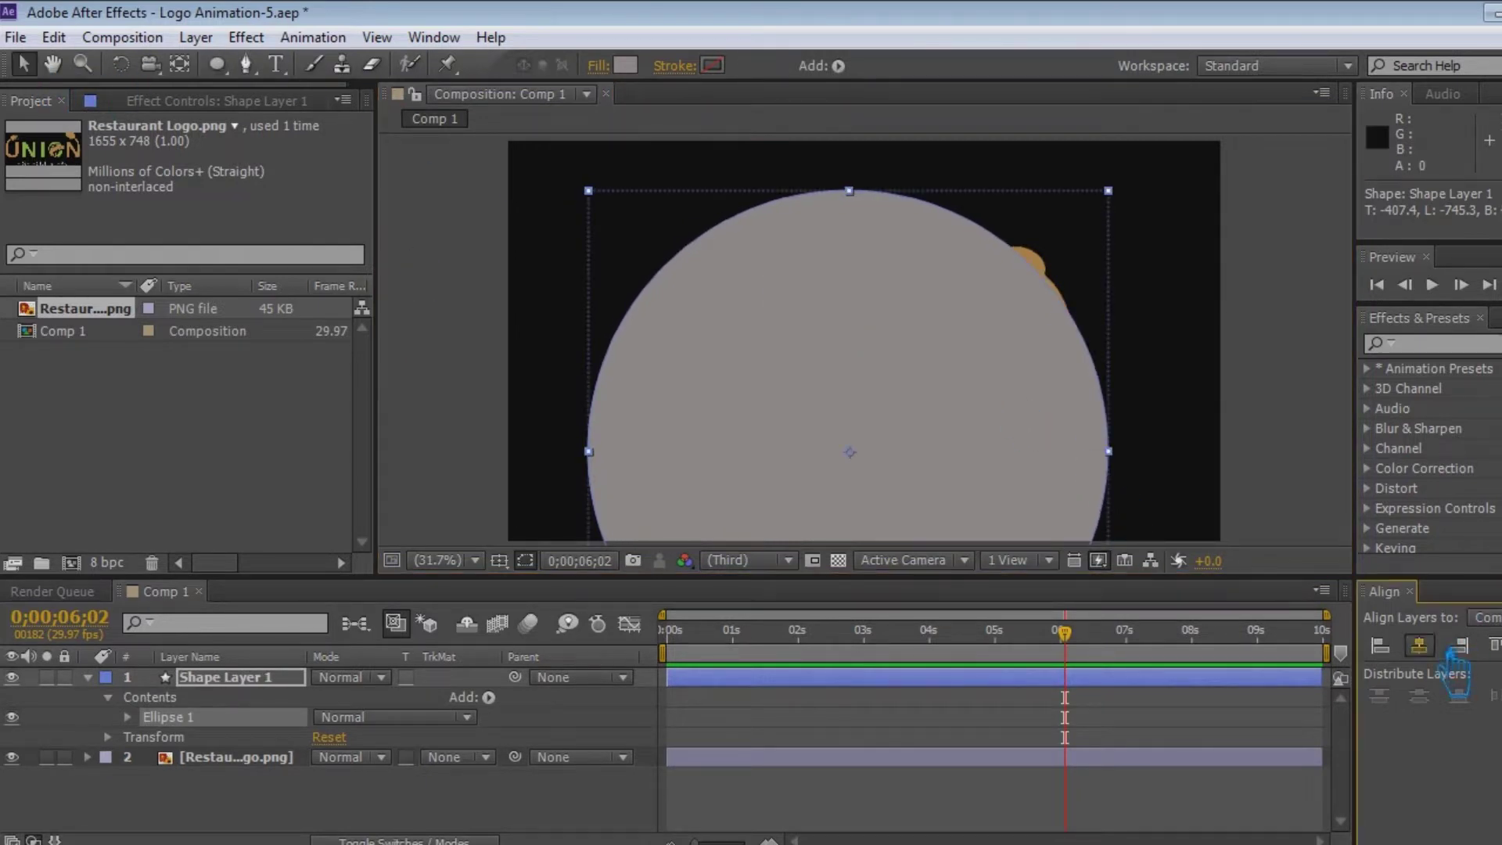
{"action": "left_click", "coordinate": [1457, 659]}
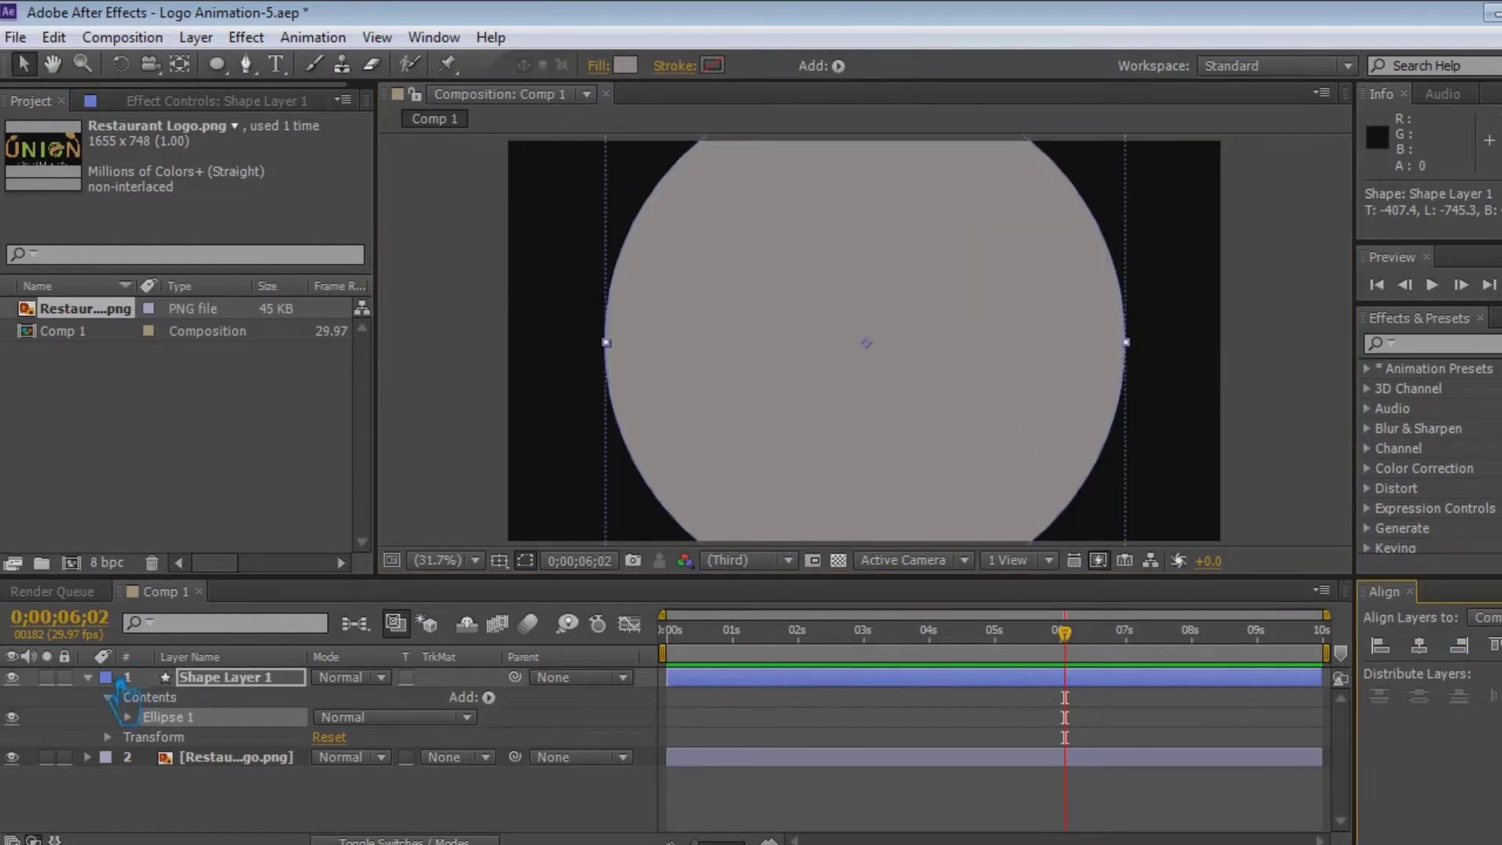
{"action": "left_click", "coordinate": [87, 677]}
{"action": "left_click", "coordinate": [251, 677]}
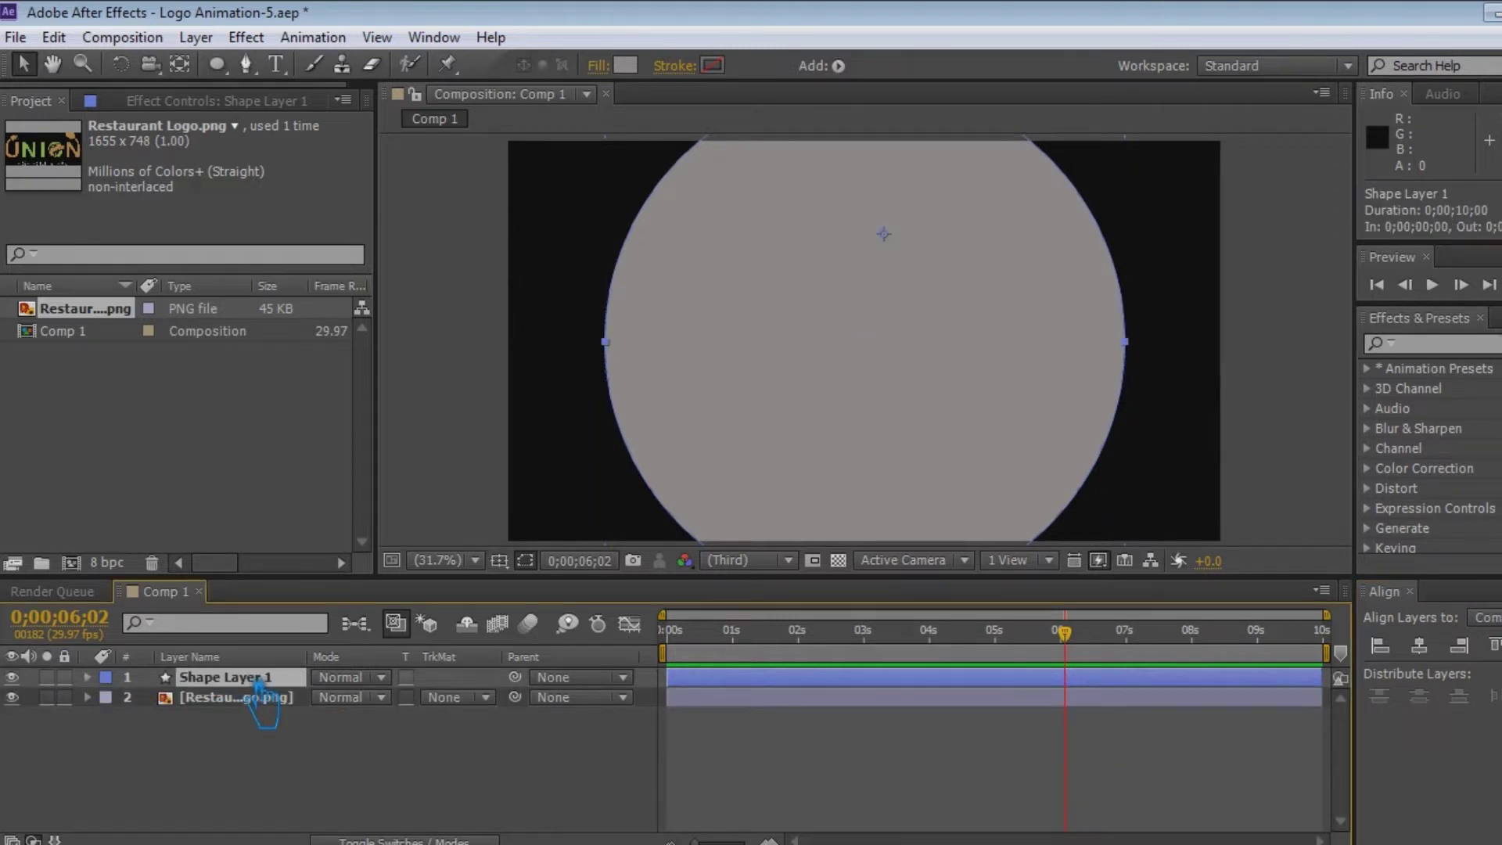
{"action": "key", "text": "ctrl+s"}
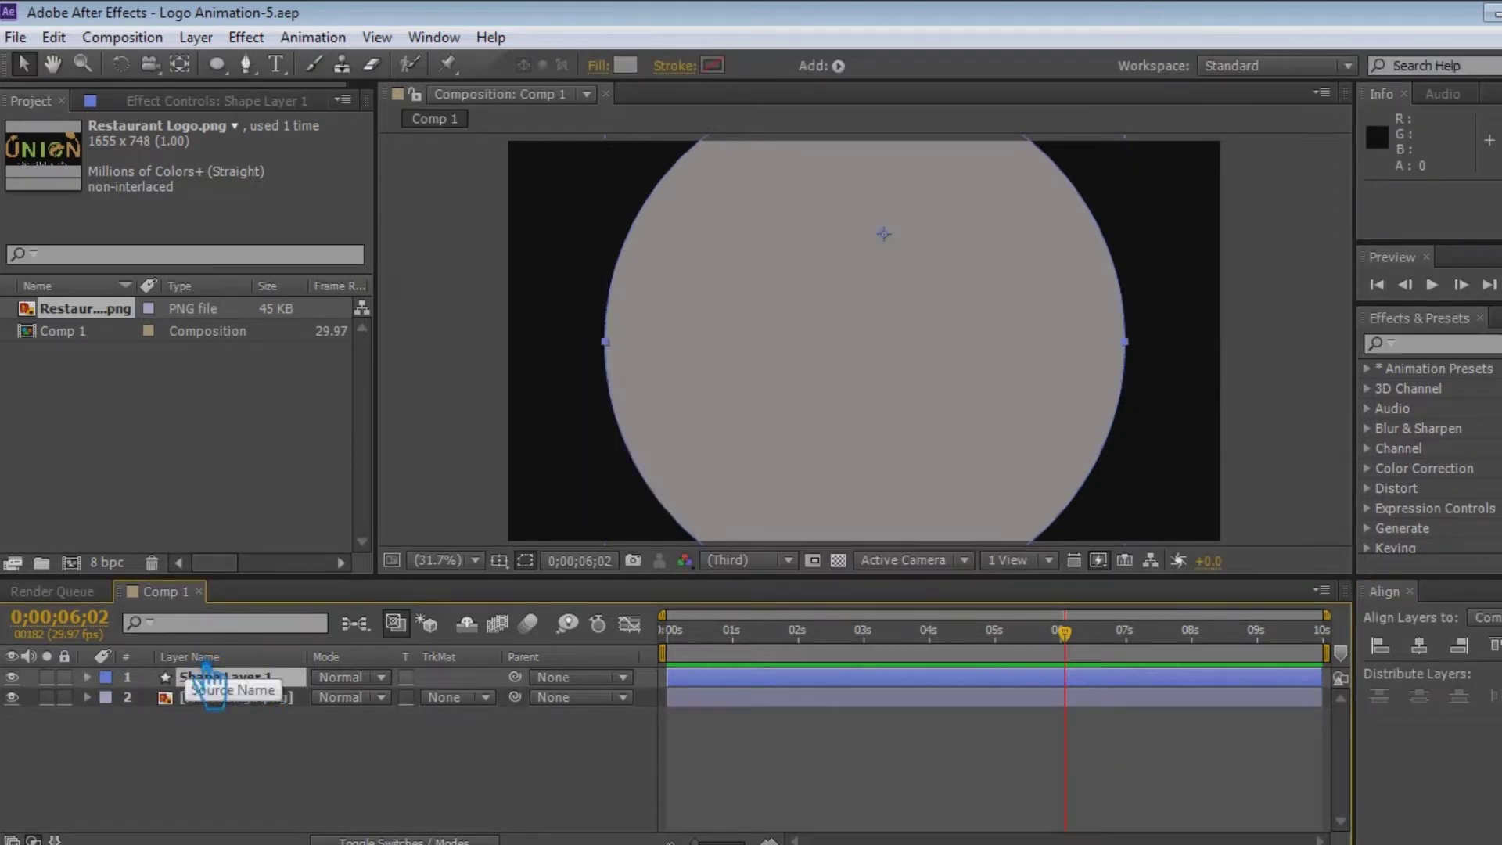
Undo a trial scale keyframe and recentre the circle's anchor point on the circle
{"action": "key", "text": "s"}
{"action": "key", "text": "alt+shift+s"}
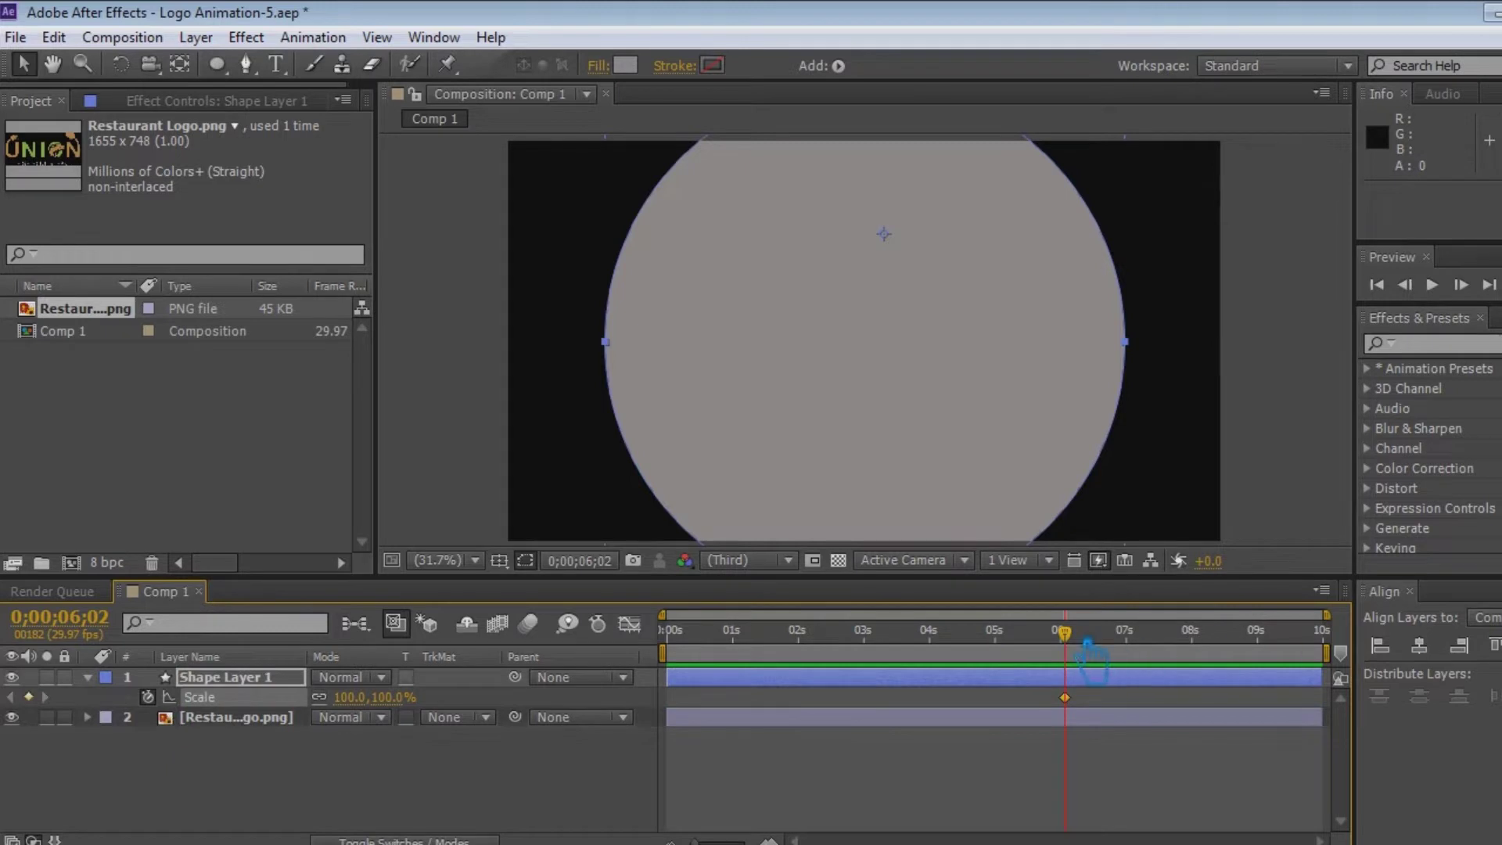
{"action": "left_click_drag", "start_coordinate": [368, 708], "coordinate": [270, 714]}
{"action": "key", "text": "ctrl+z"}
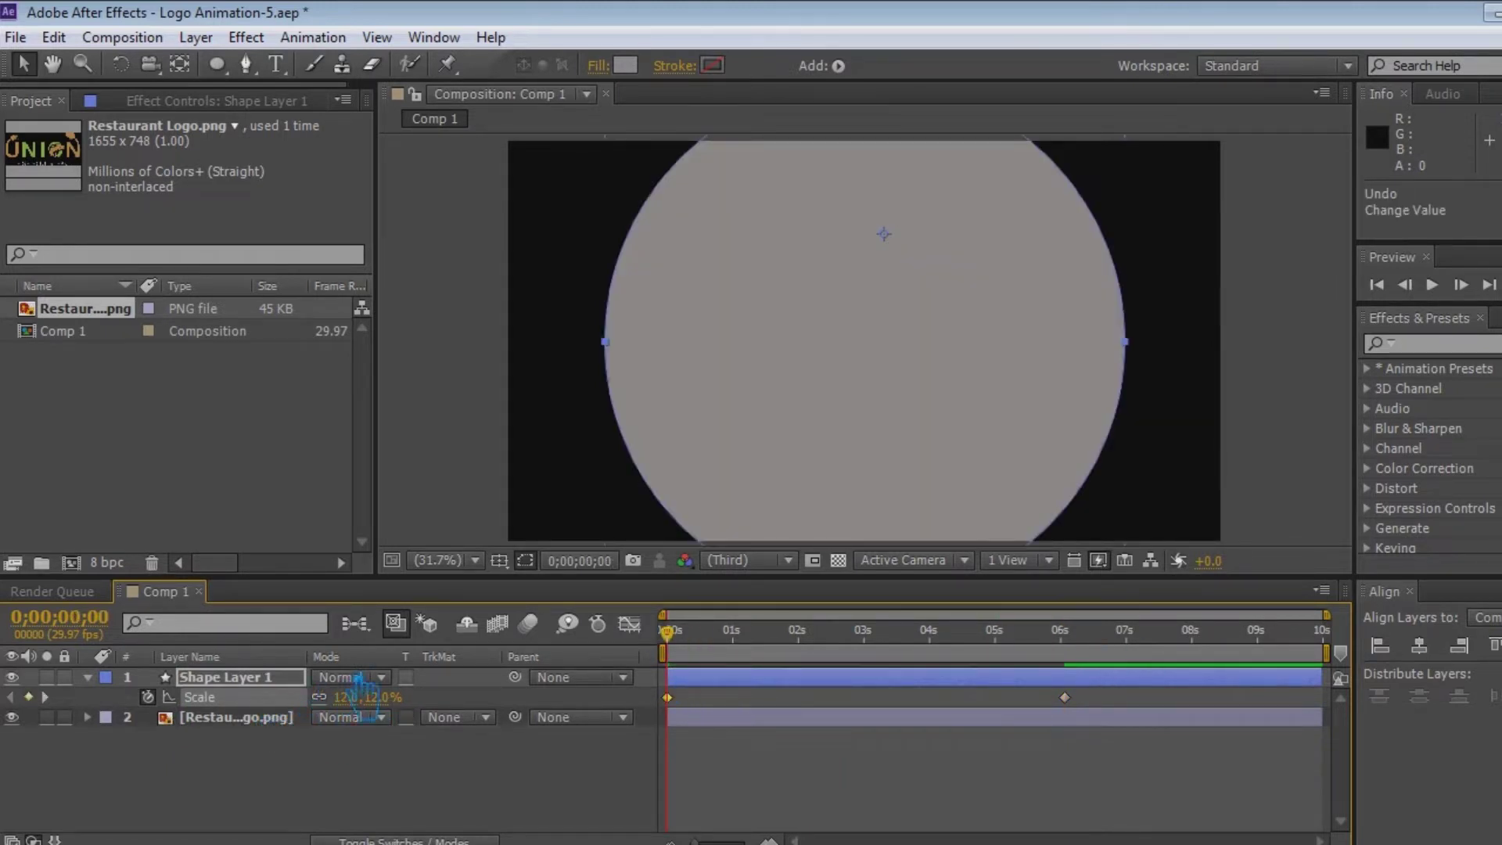
{"action": "key", "text": "ctrl+z"}
{"action": "left_click", "coordinate": [216, 69]}
{"action": "left_click_drag", "start_coordinate": [914, 252], "coordinate": [892, 342]}
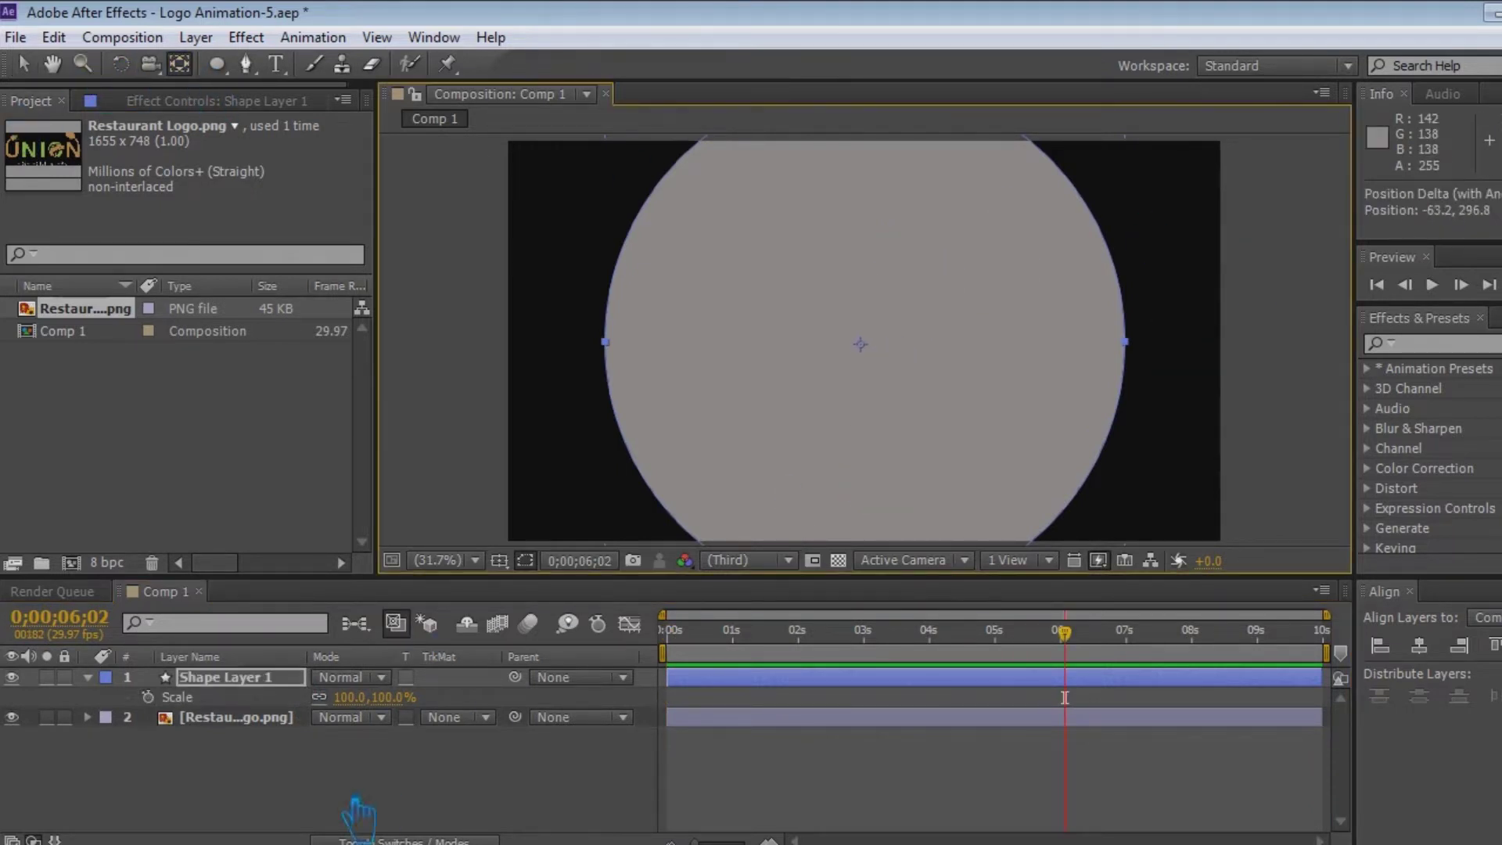
Keyframe the circle's Scale from 0% at the start to 100% at six seconds
{"action": "left_click", "coordinate": [242, 680]}
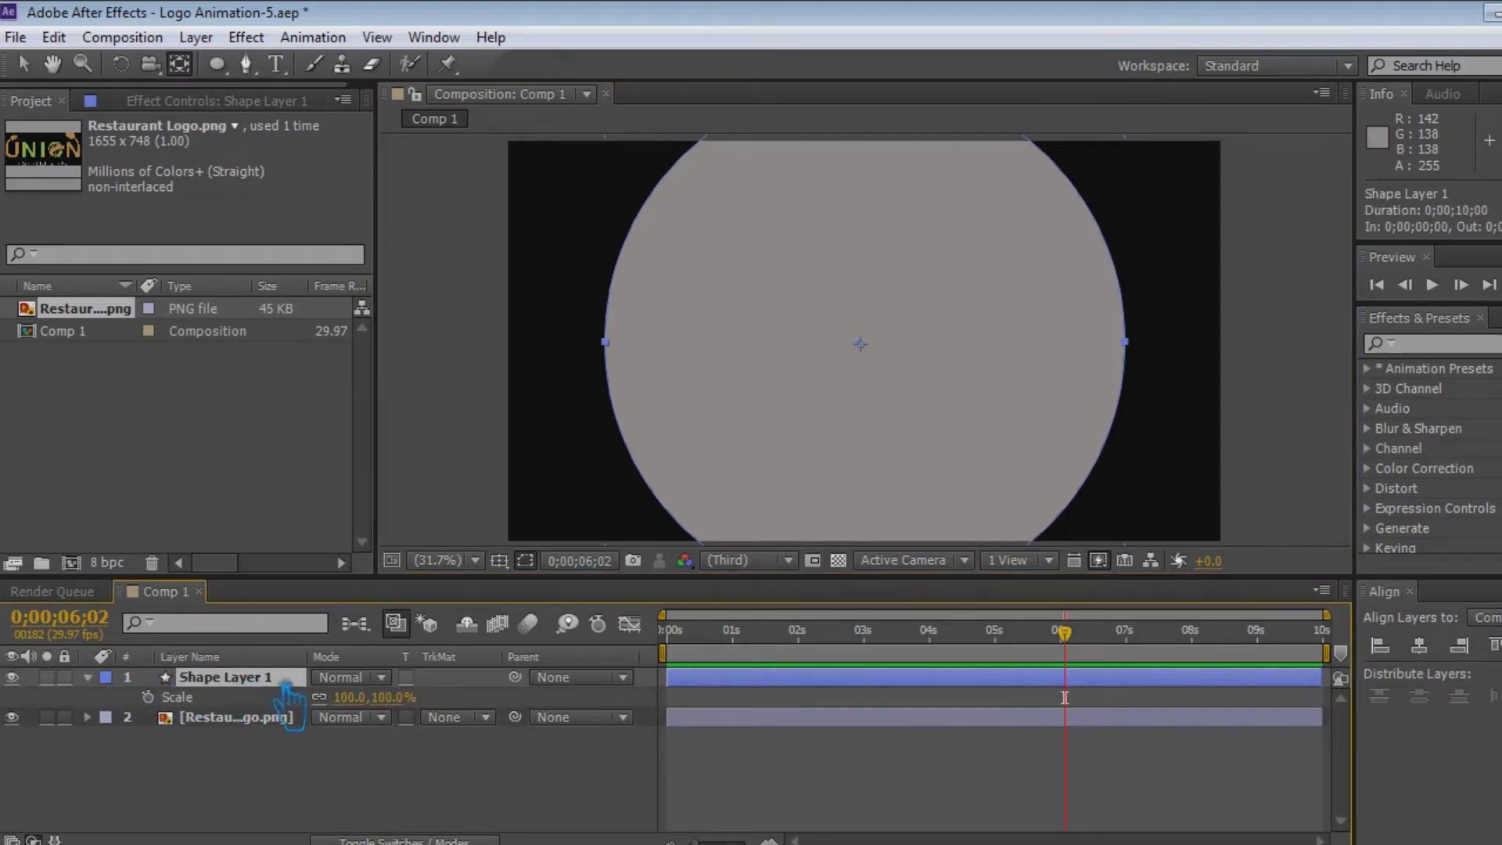
{"action": "left_click", "coordinate": [148, 696]}
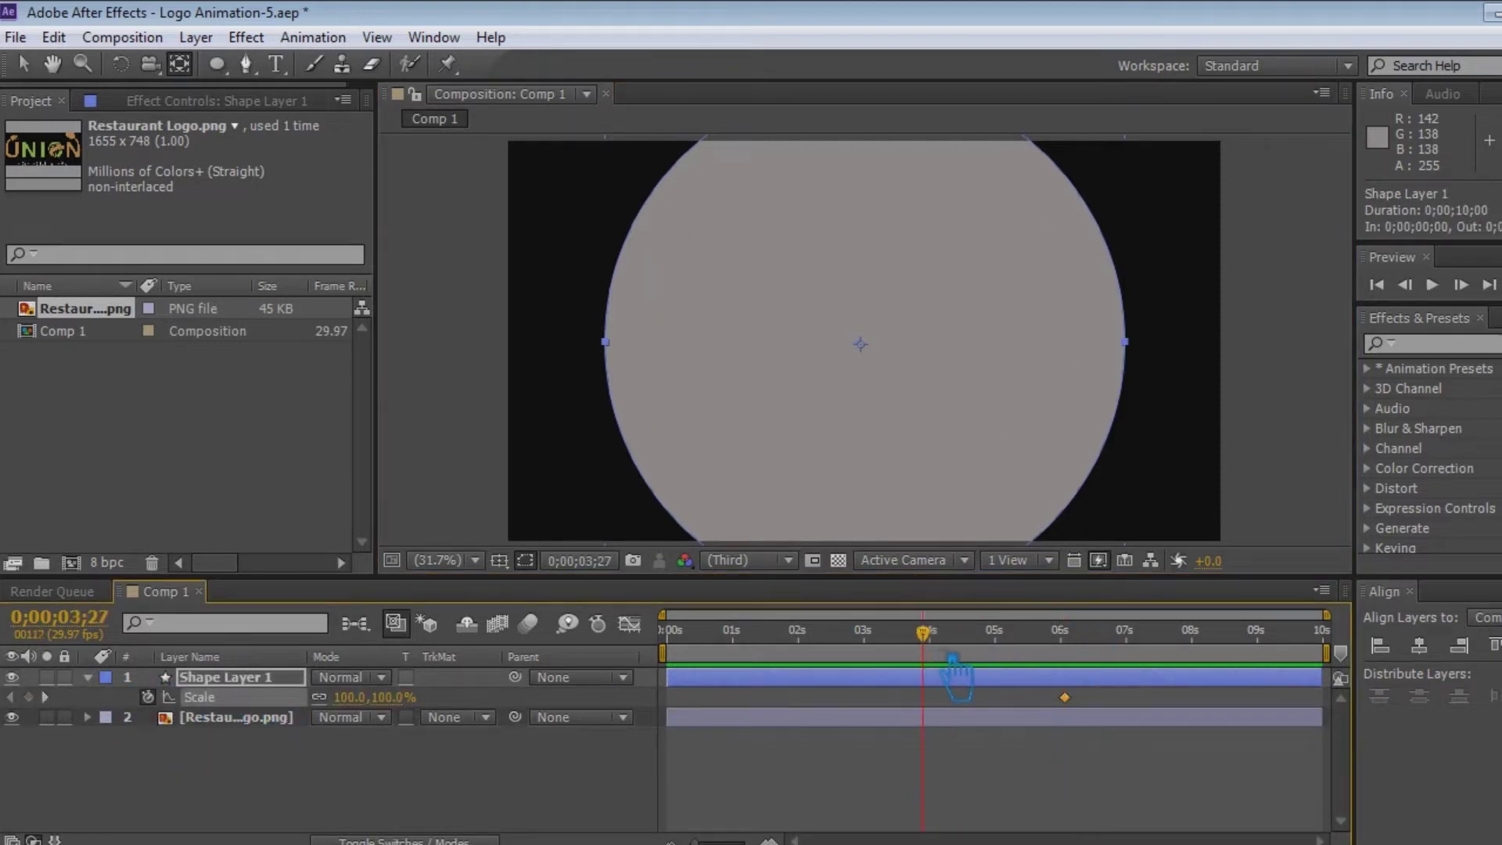
{"action": "left_click_drag", "start_coordinate": [1088, 717], "coordinate": [1084, 710]}
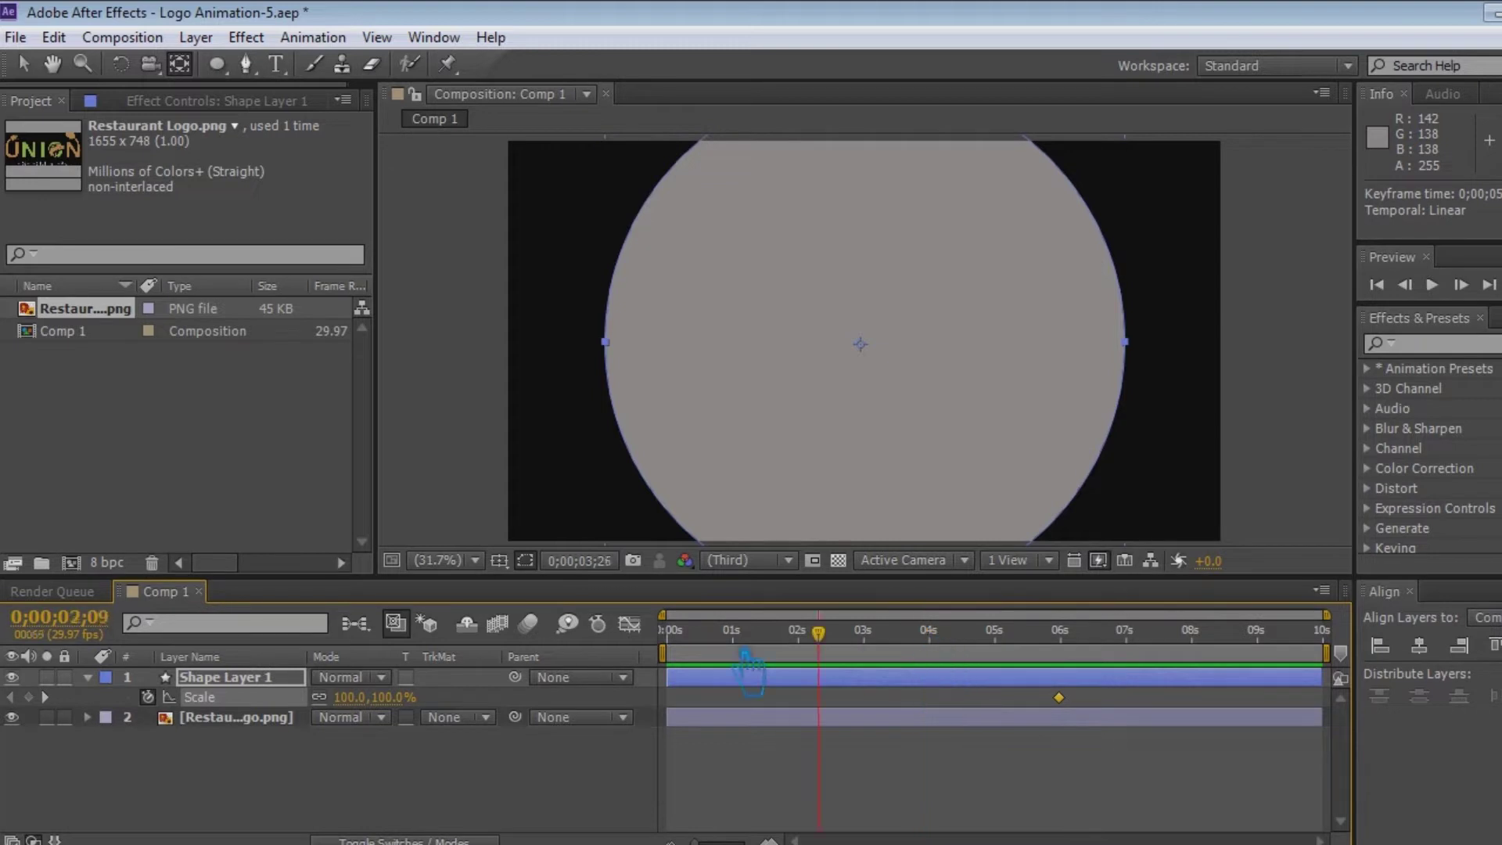
{"action": "left_click_drag", "start_coordinate": [364, 709], "coordinate": [245, 715]}
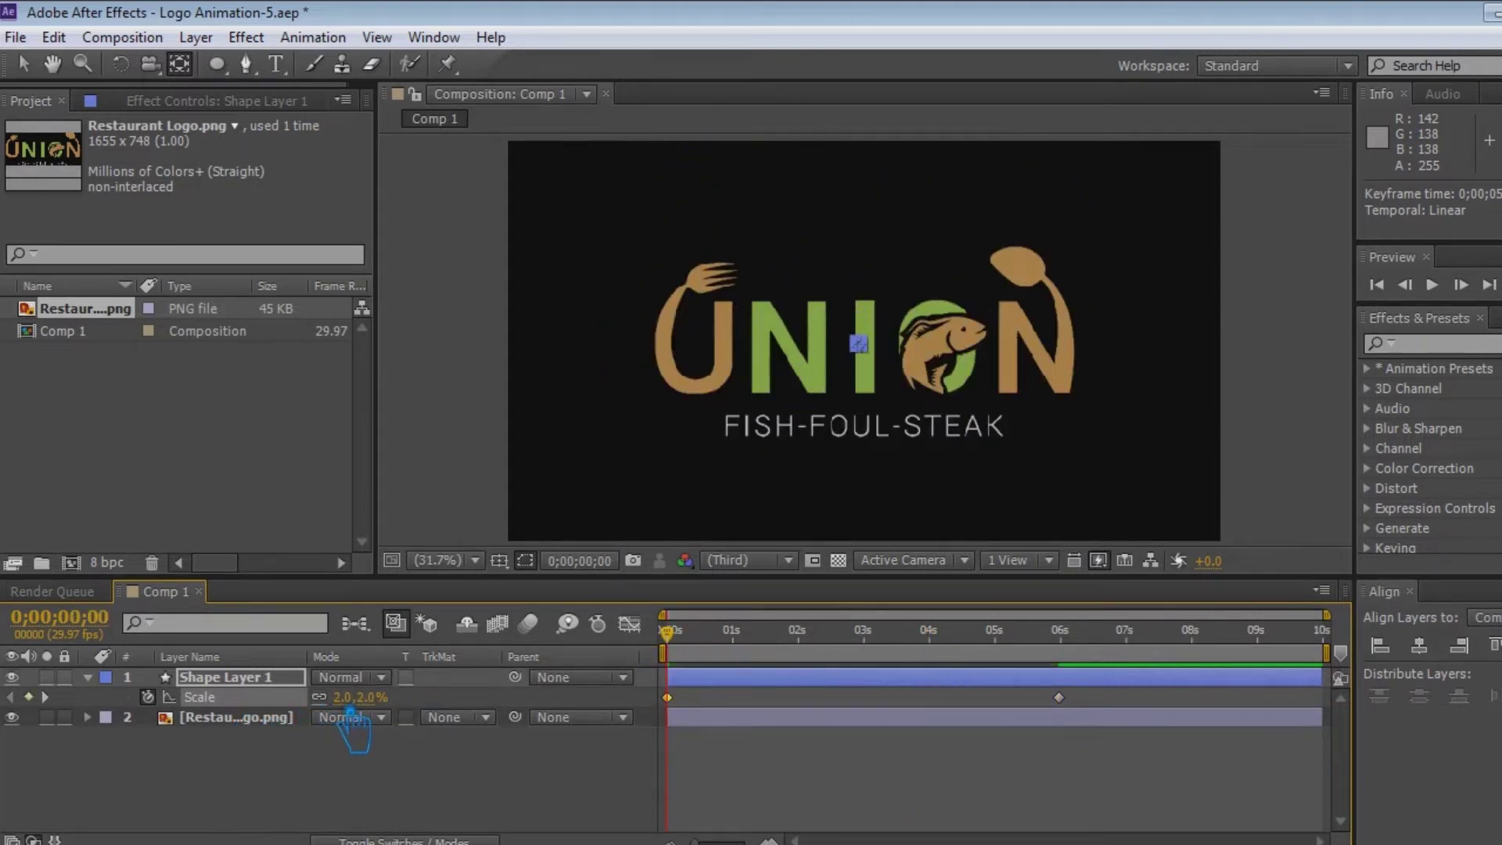
{"action": "type", "text": "0"}
{"action": "key", "text": "Return"}
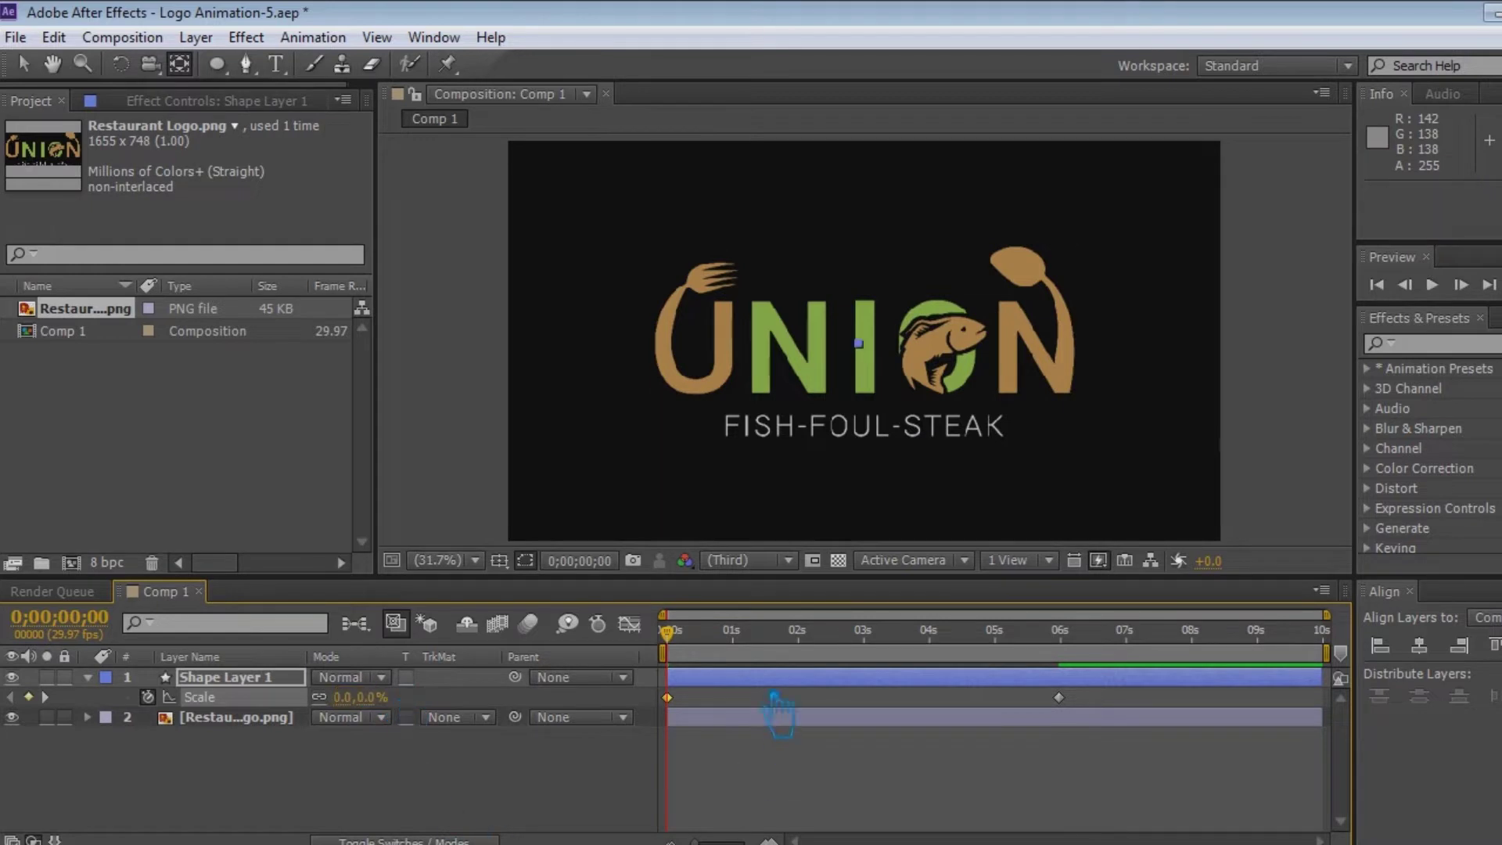
Apply Easy Ease to both Scale keyframes
{"action": "right_click", "coordinate": [667, 697]}
{"action": "mouse_move", "coordinate": [860, 680]}
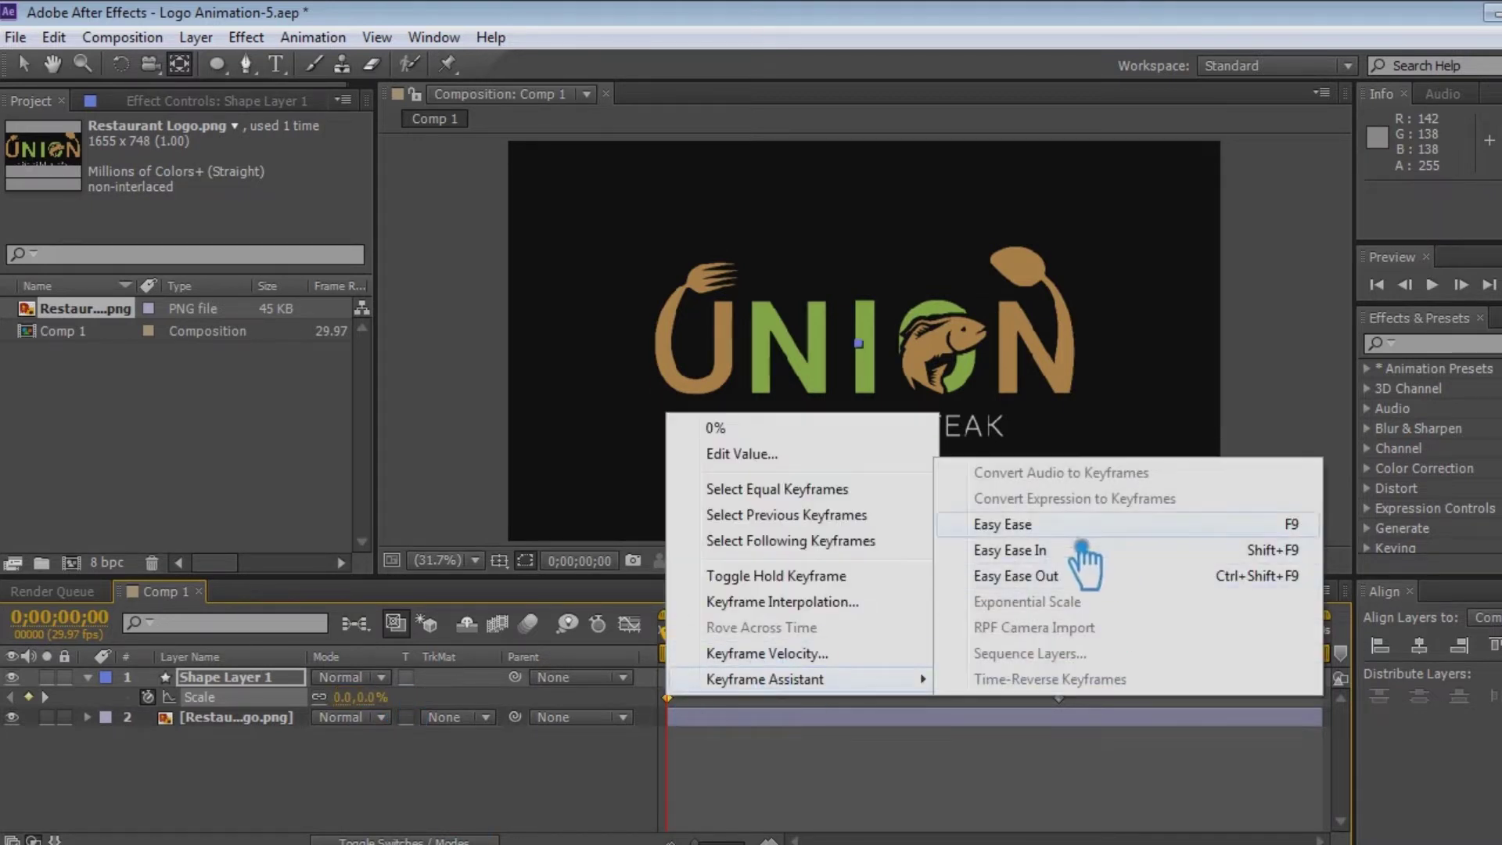
{"action": "left_click", "coordinate": [1093, 555]}
{"action": "right_click", "coordinate": [1059, 697]}
{"action": "mouse_move", "coordinate": [1135, 684]}
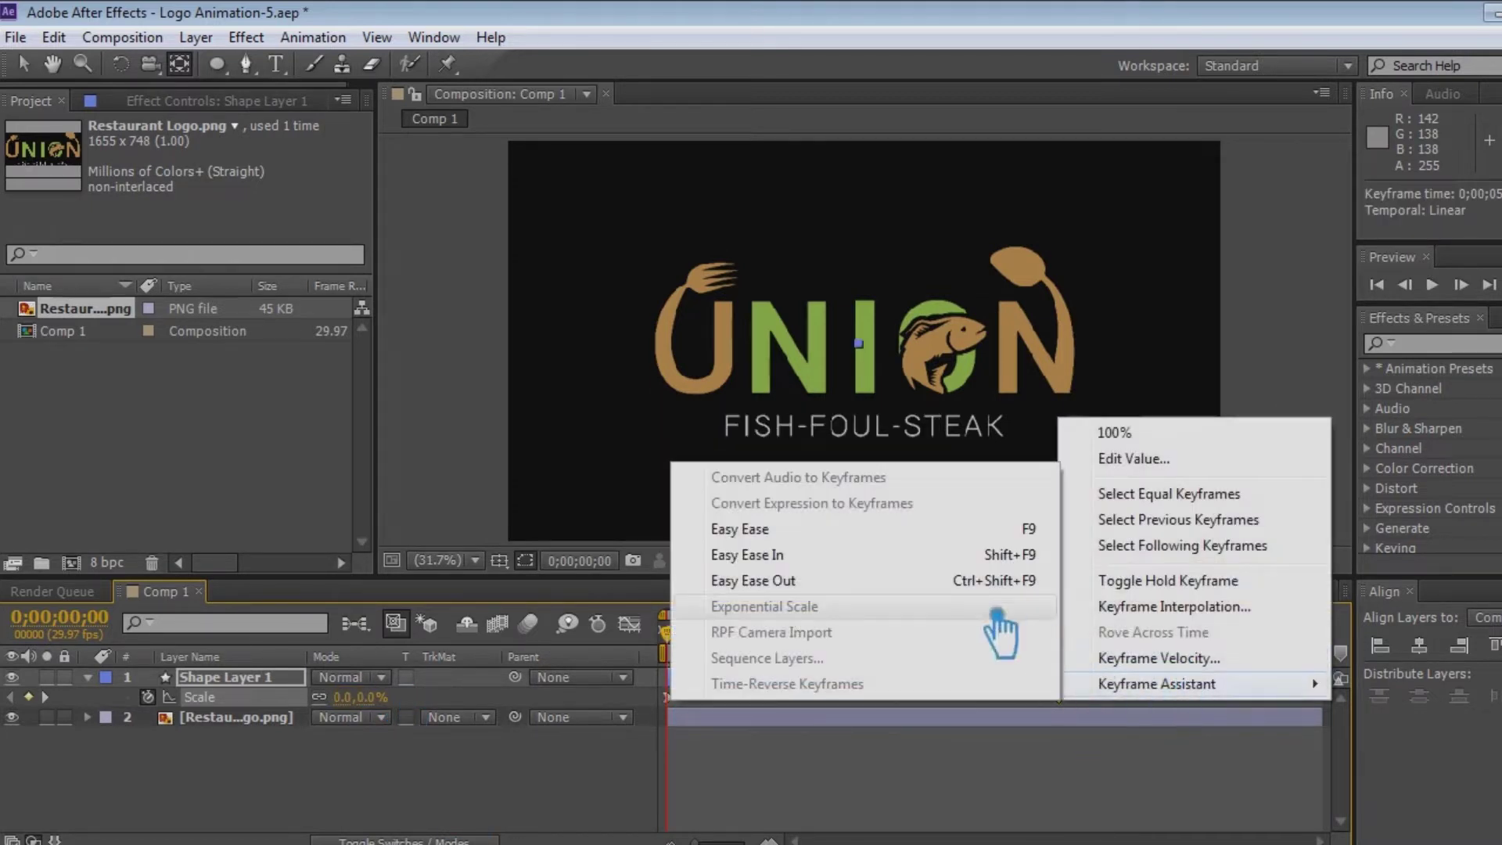
{"action": "left_click", "coordinate": [828, 583]}
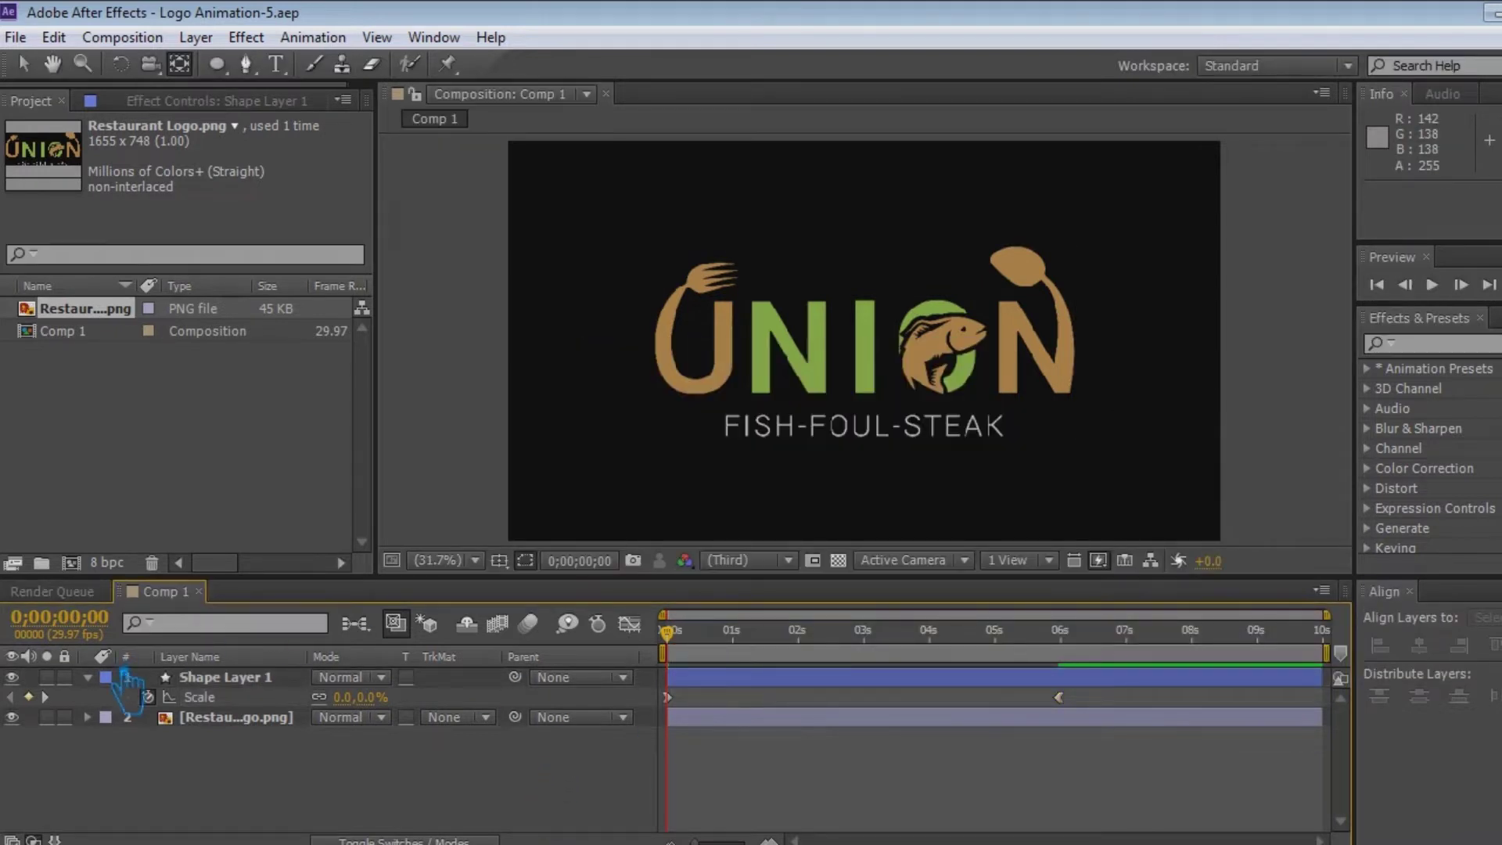
Apply Turbulent Displace to Shape Layer 1 with Amount 100 and Complexity 10
{"action": "key", "text": "u"}
{"action": "left_click", "coordinate": [221, 679]}
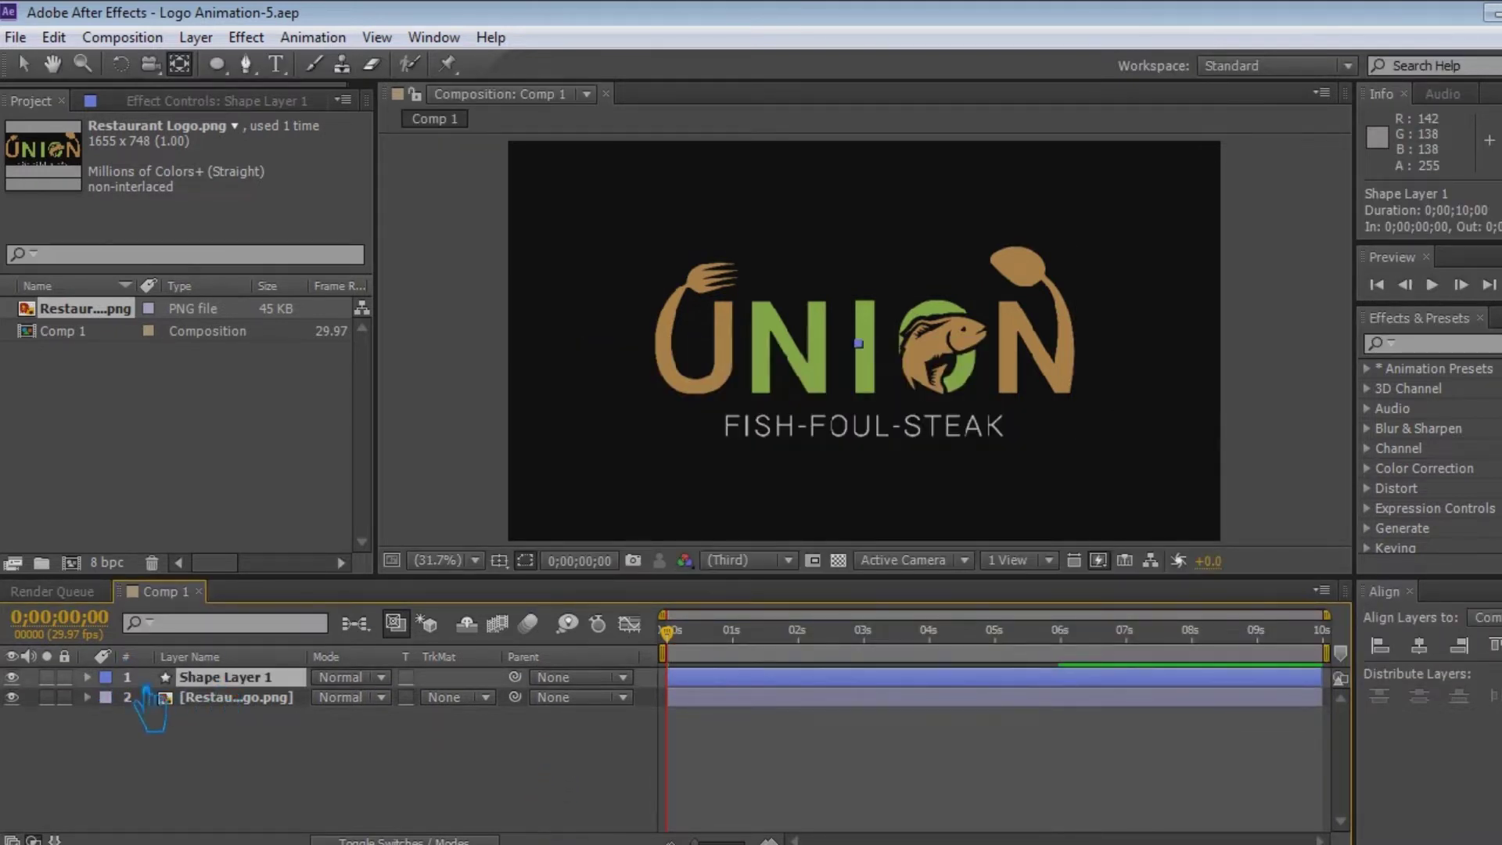
{"action": "left_click", "coordinate": [1429, 348]}
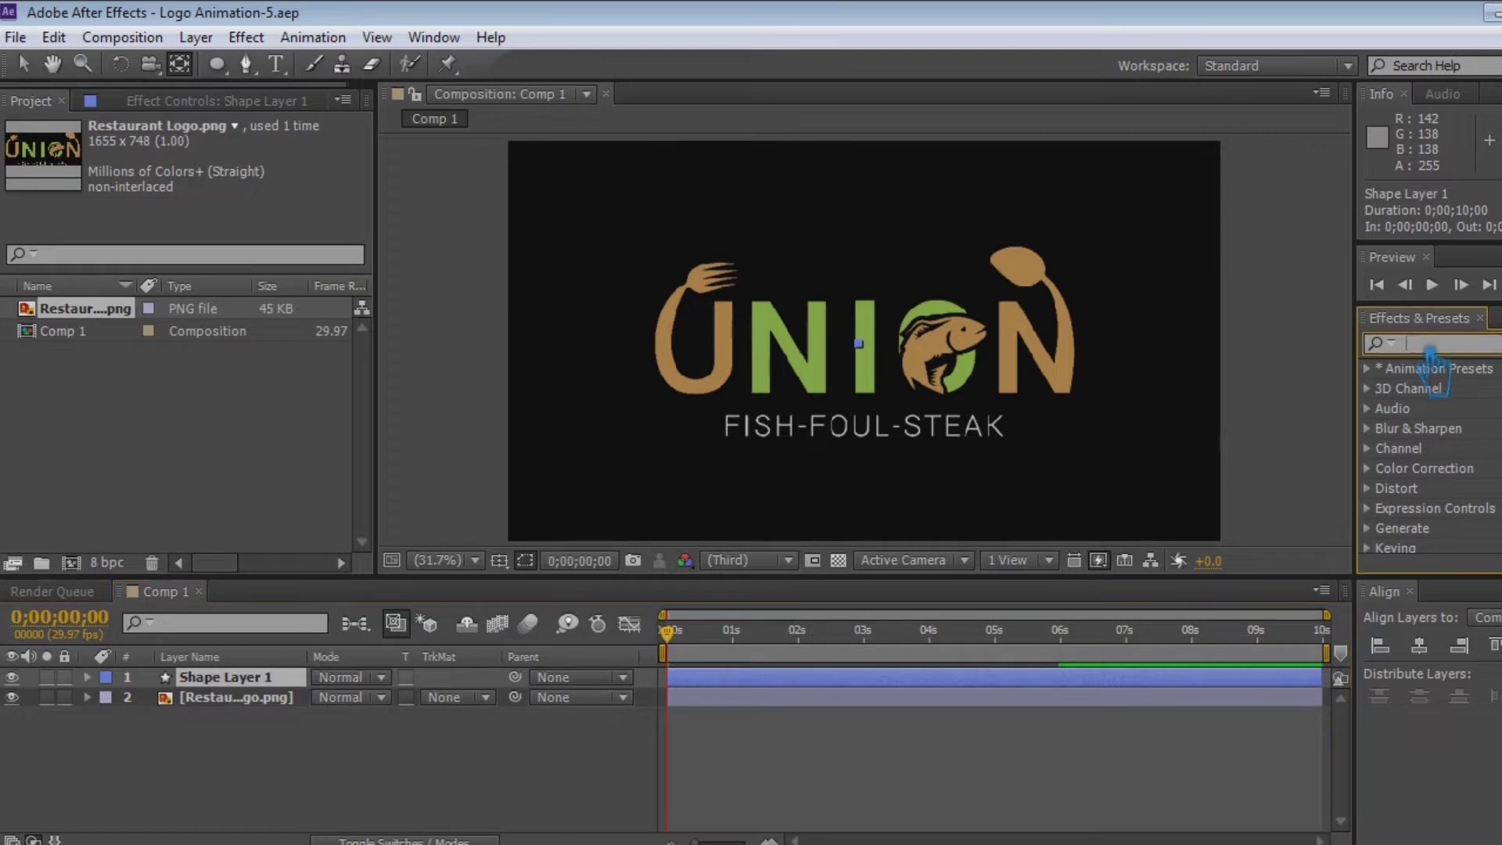
{"action": "type", "text": "tur"}
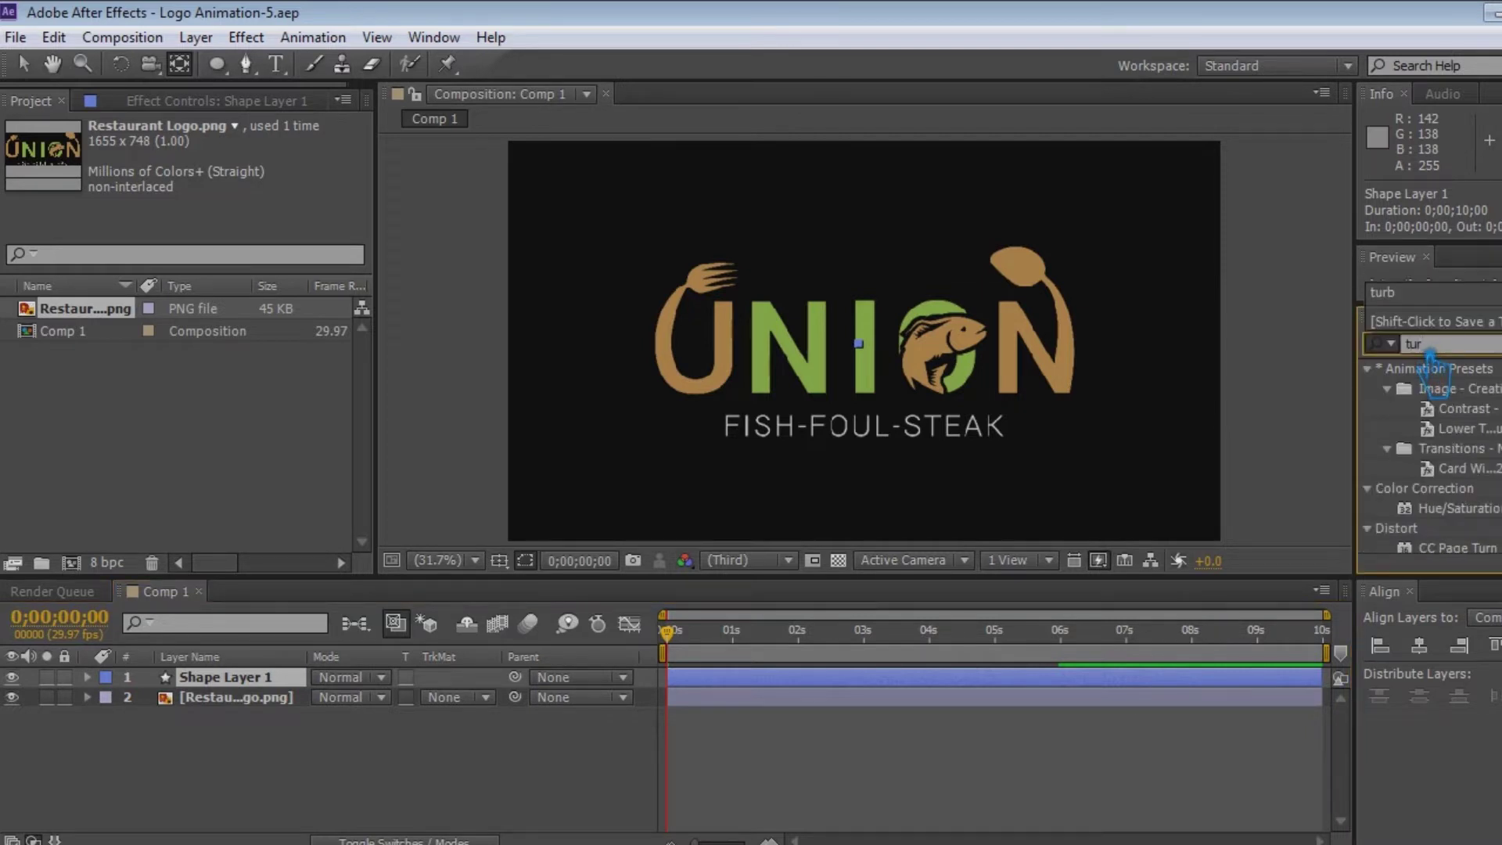
{"action": "type", "text": "bo"}
{"action": "key", "text": "BackSpace"}
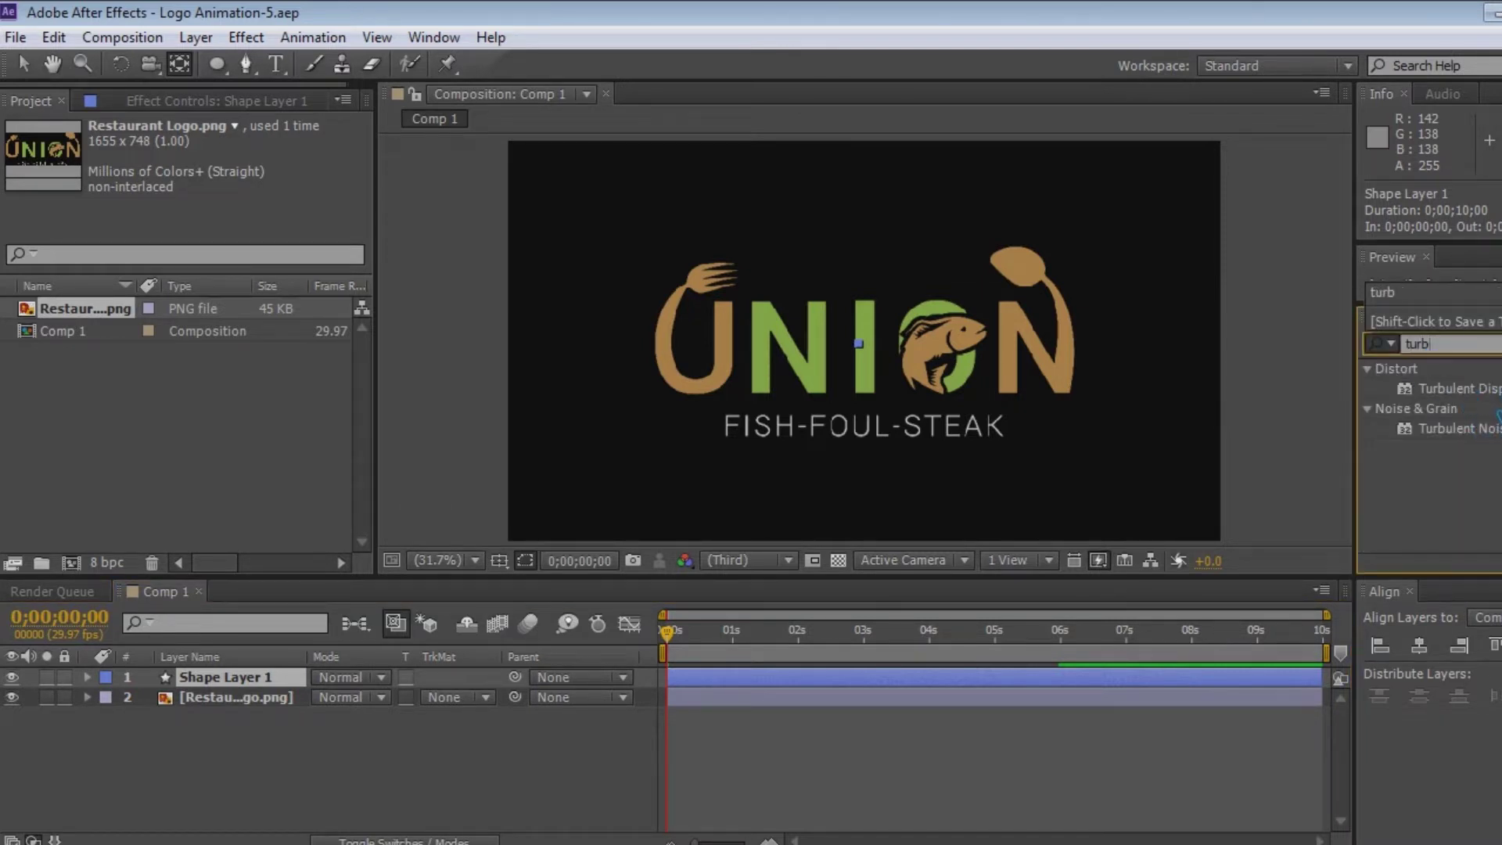
{"action": "left_click_drag", "start_coordinate": [859, 343], "coordinate": [864, 343]}
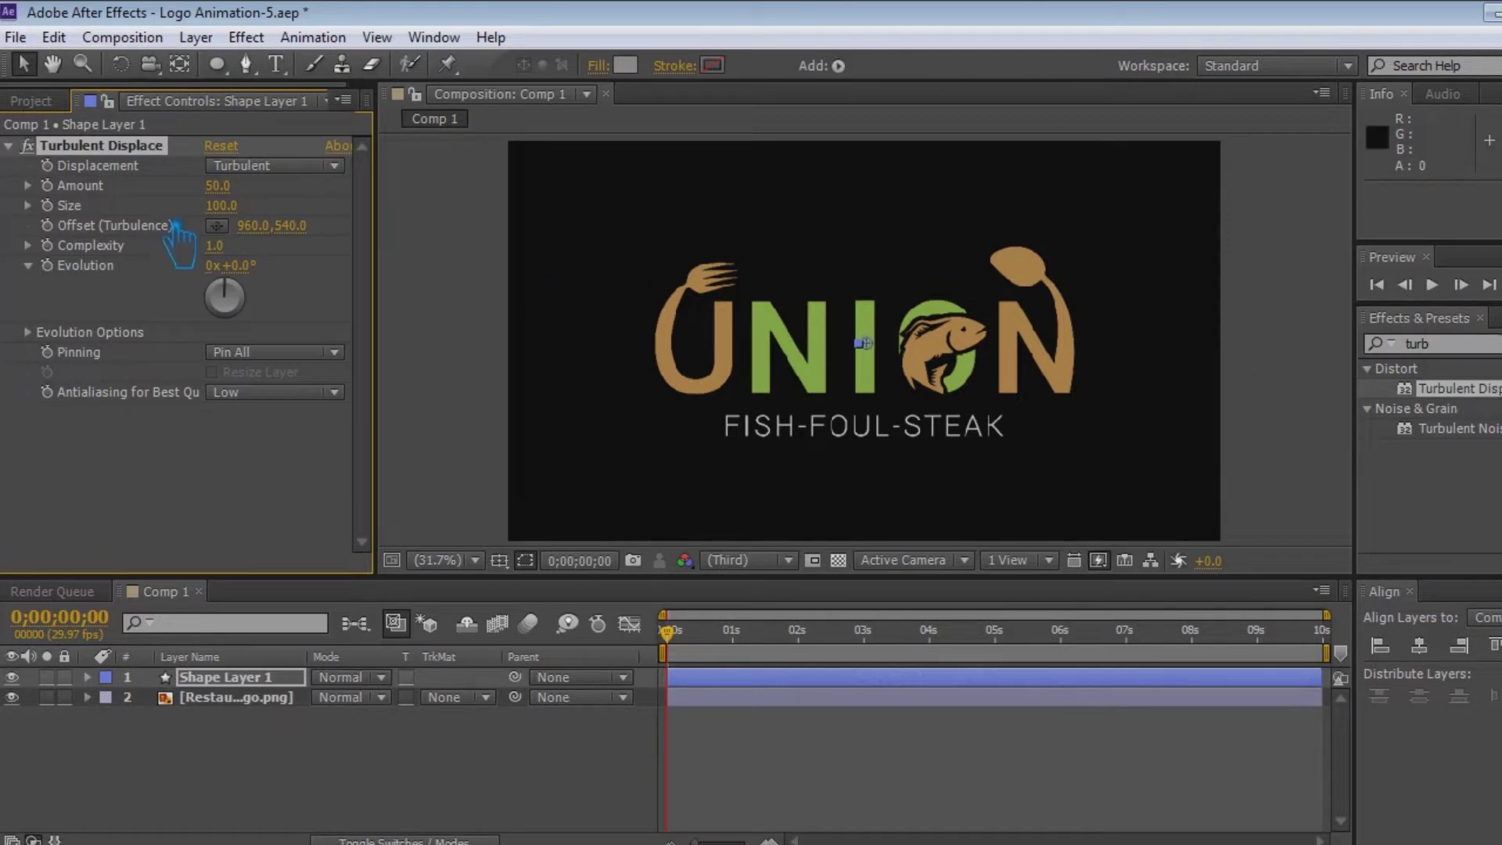
{"action": "left_click_drag", "start_coordinate": [235, 202], "coordinate": [245, 200]}
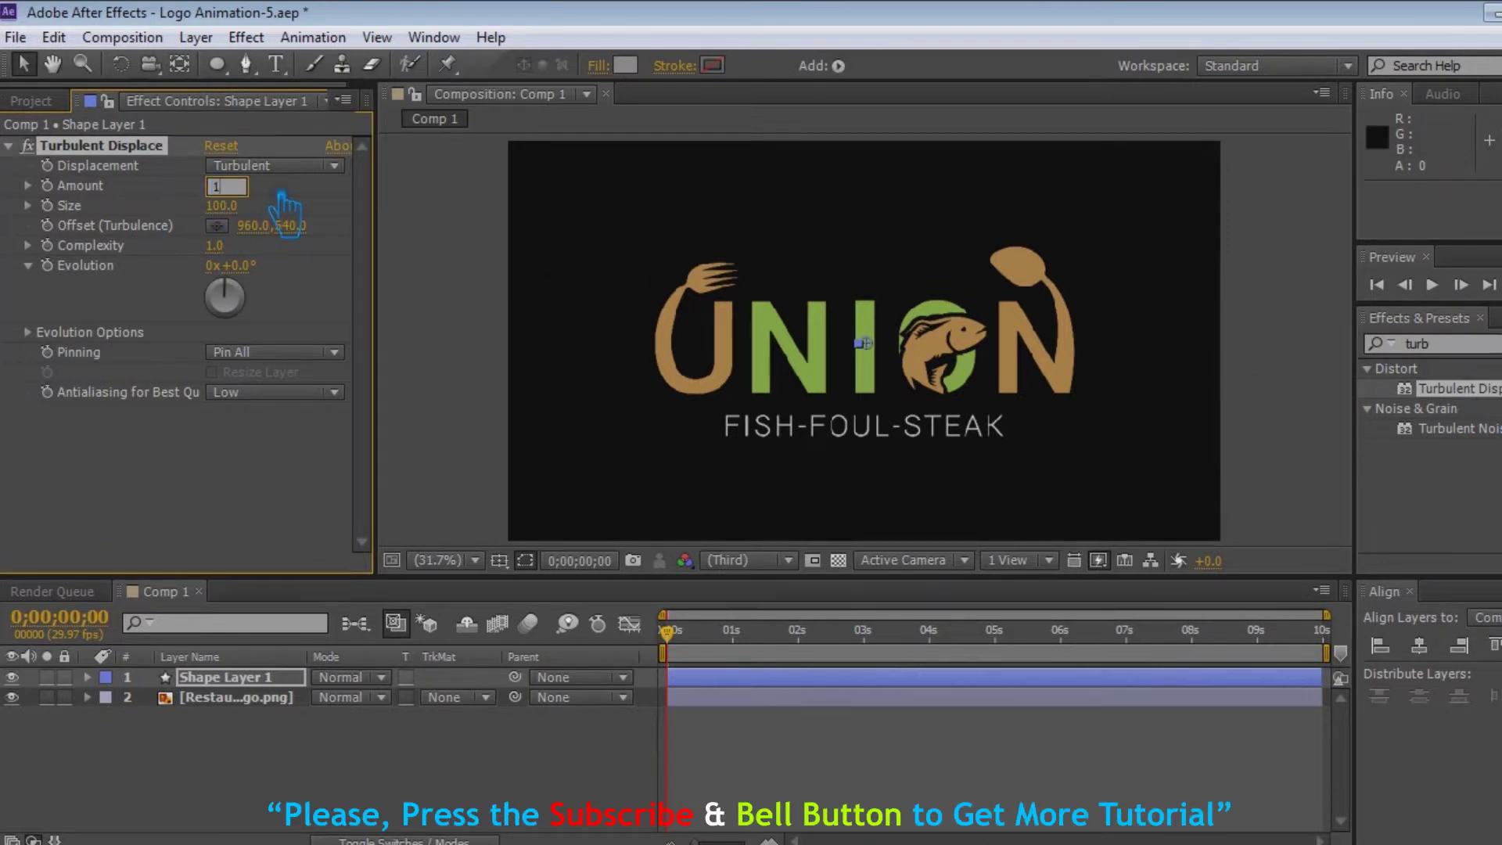
{"action": "left_click_drag", "start_coordinate": [230, 249], "coordinate": [274, 258]}
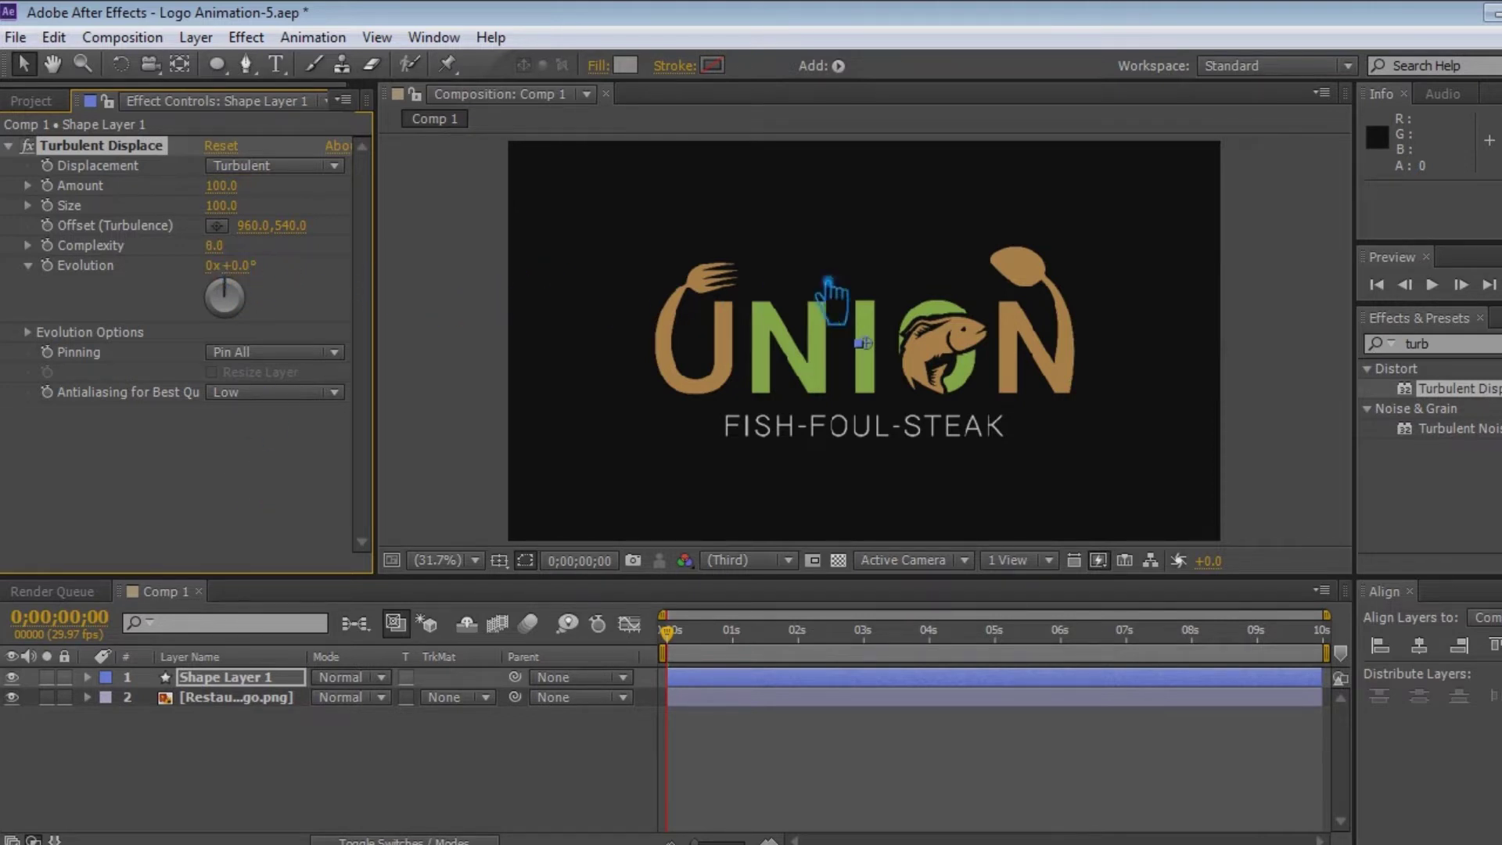
Set the logo layer's track matte to Alpha and preview the turbulent reveal
{"action": "key", "text": "ctrl+s"}
{"action": "left_click", "coordinate": [458, 697]}
{"action": "left_click", "coordinate": [555, 768]}
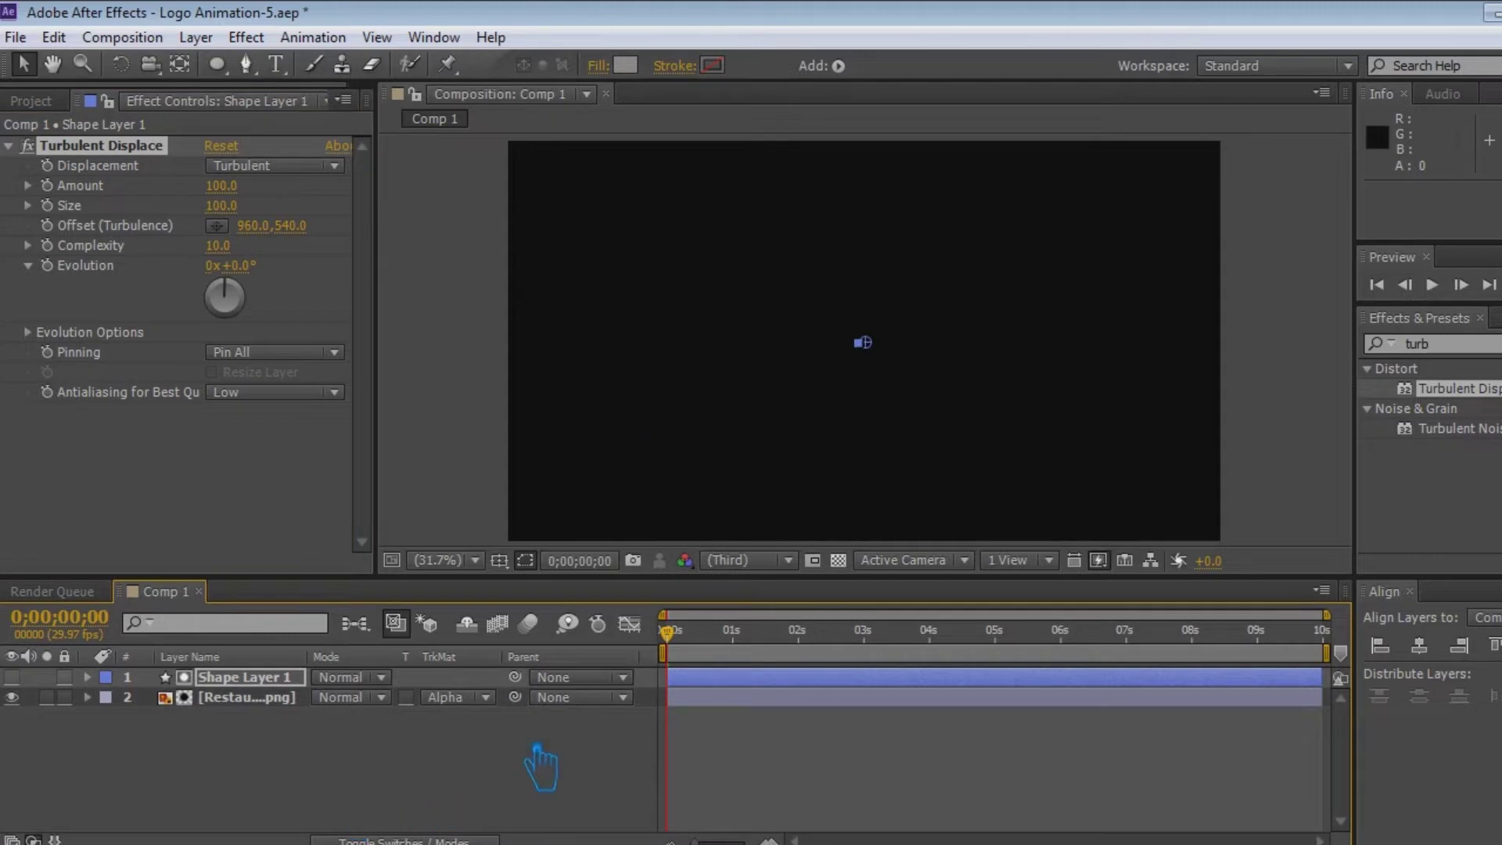
{"action": "left_click_drag", "start_coordinate": [693, 646], "coordinate": [1210, 687]}
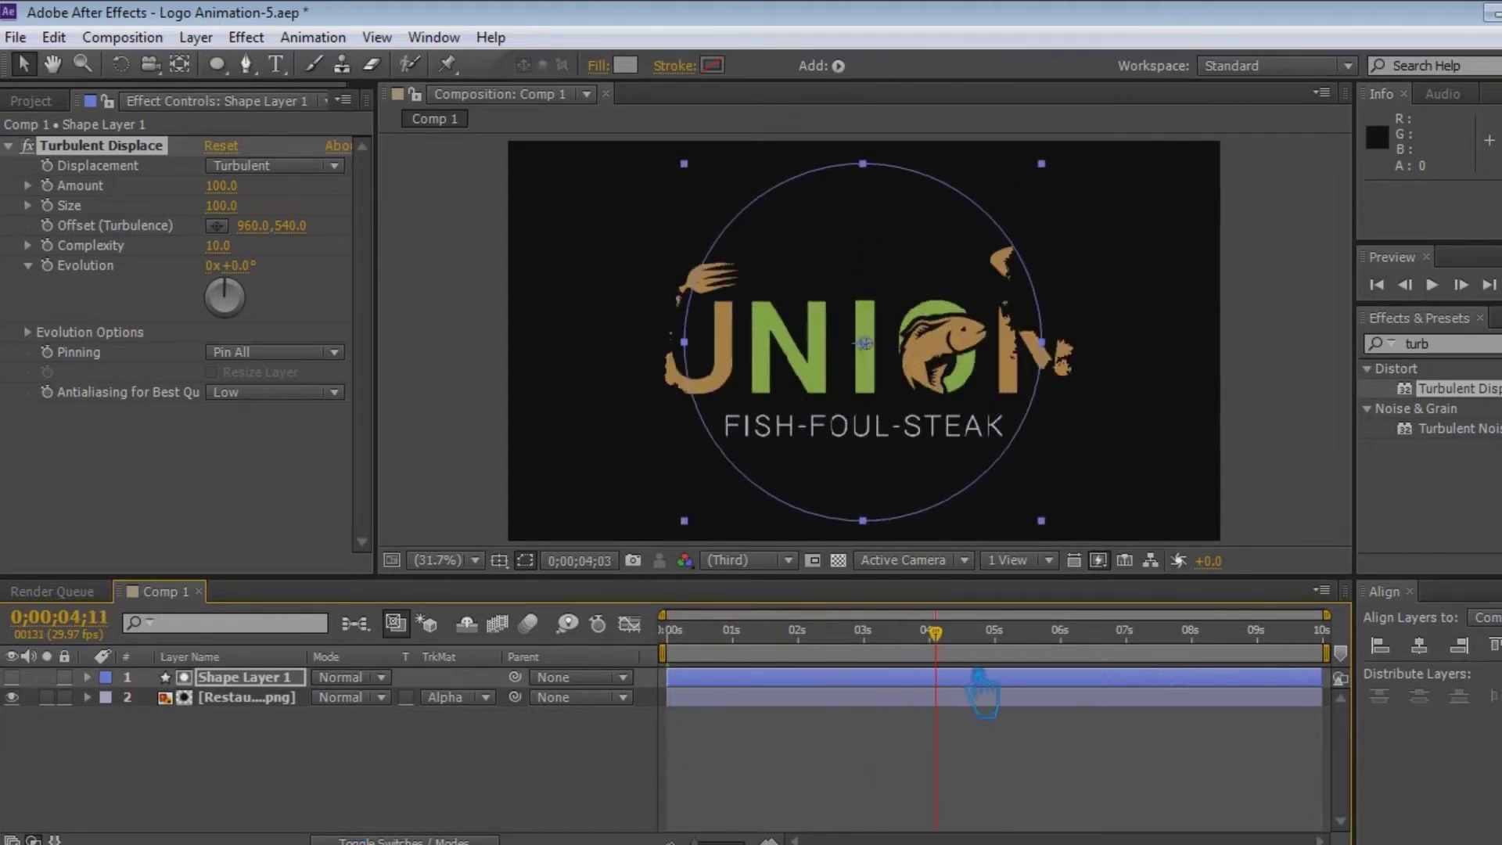
{"action": "mouse_move", "coordinate": [1243, 689]}
{"action": "left_mouse_down"}
{"action": "mouse_move", "coordinate": [588, 673]}
{"action": "mouse_move", "coordinate": [1158, 696]}
{"action": "left_mouse_up"}
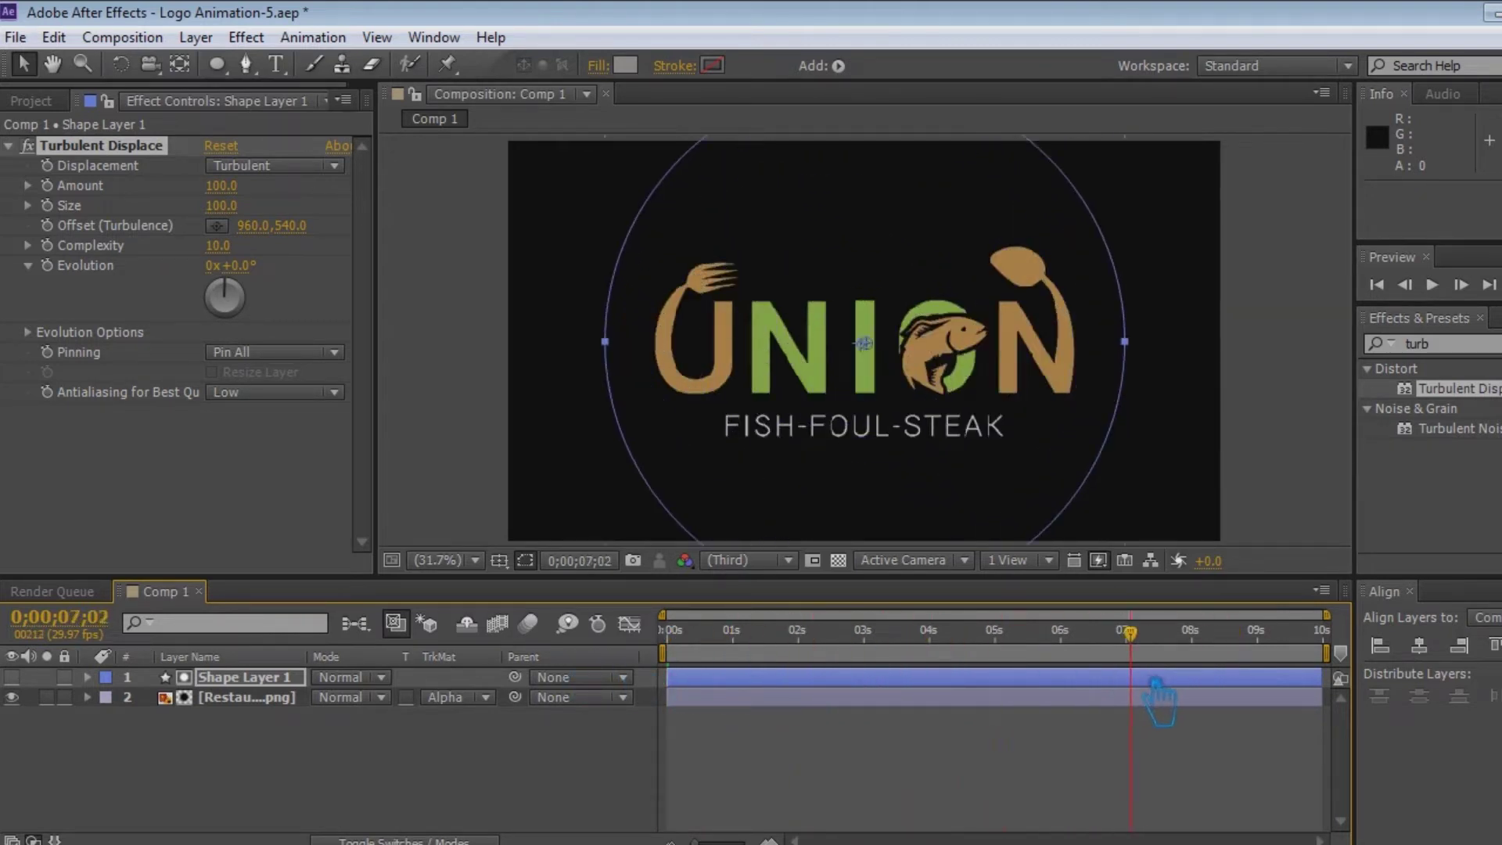
{"action": "right_click", "coordinate": [250, 693]}
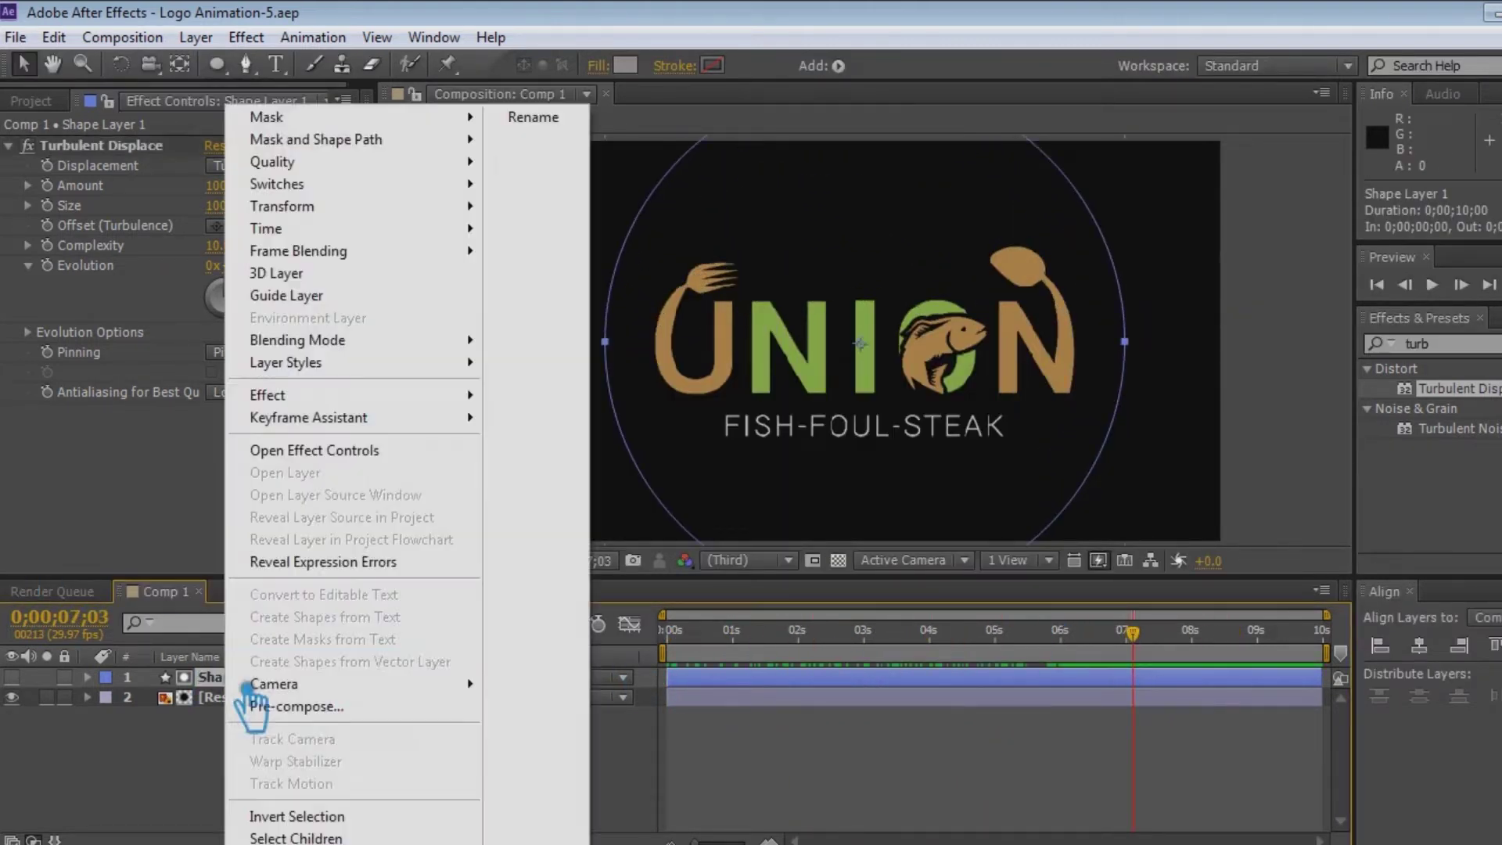
Precompose Shape Layer 1 into its own composition and save
{"action": "left_click", "coordinate": [321, 707]}
{"action": "left_click", "coordinate": [549, 714]}
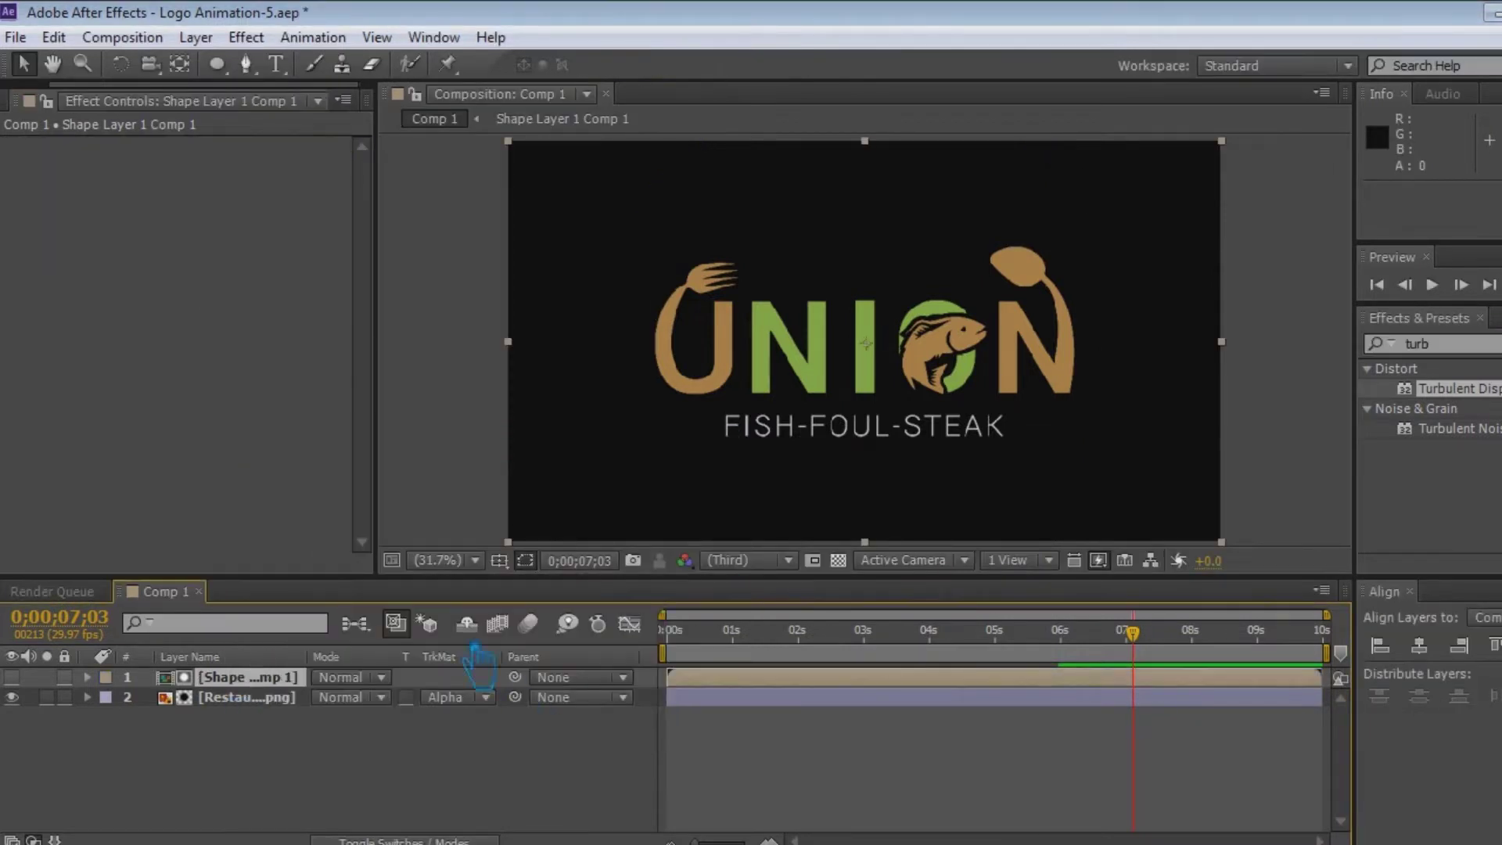
{"action": "left_click", "coordinate": [26, 103]}
{"action": "left_click", "coordinate": [224, 462]}
{"action": "key", "text": "ctrl+s"}
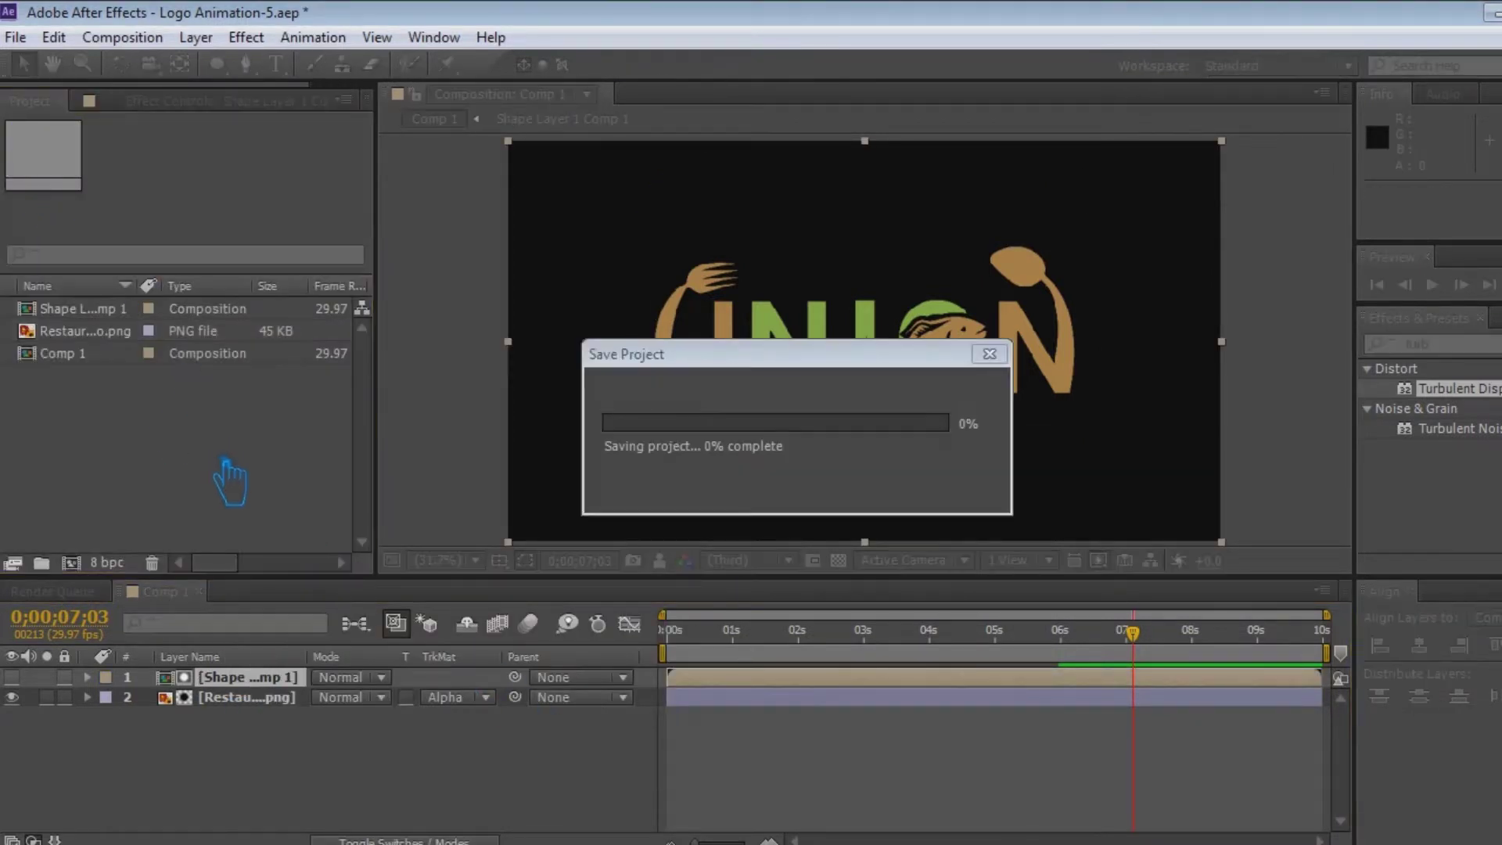
Precompose the matte and logo layers into Logo-1, save, and duplicate the Logo-1 layer
{"action": "left_click", "coordinate": [260, 698]}
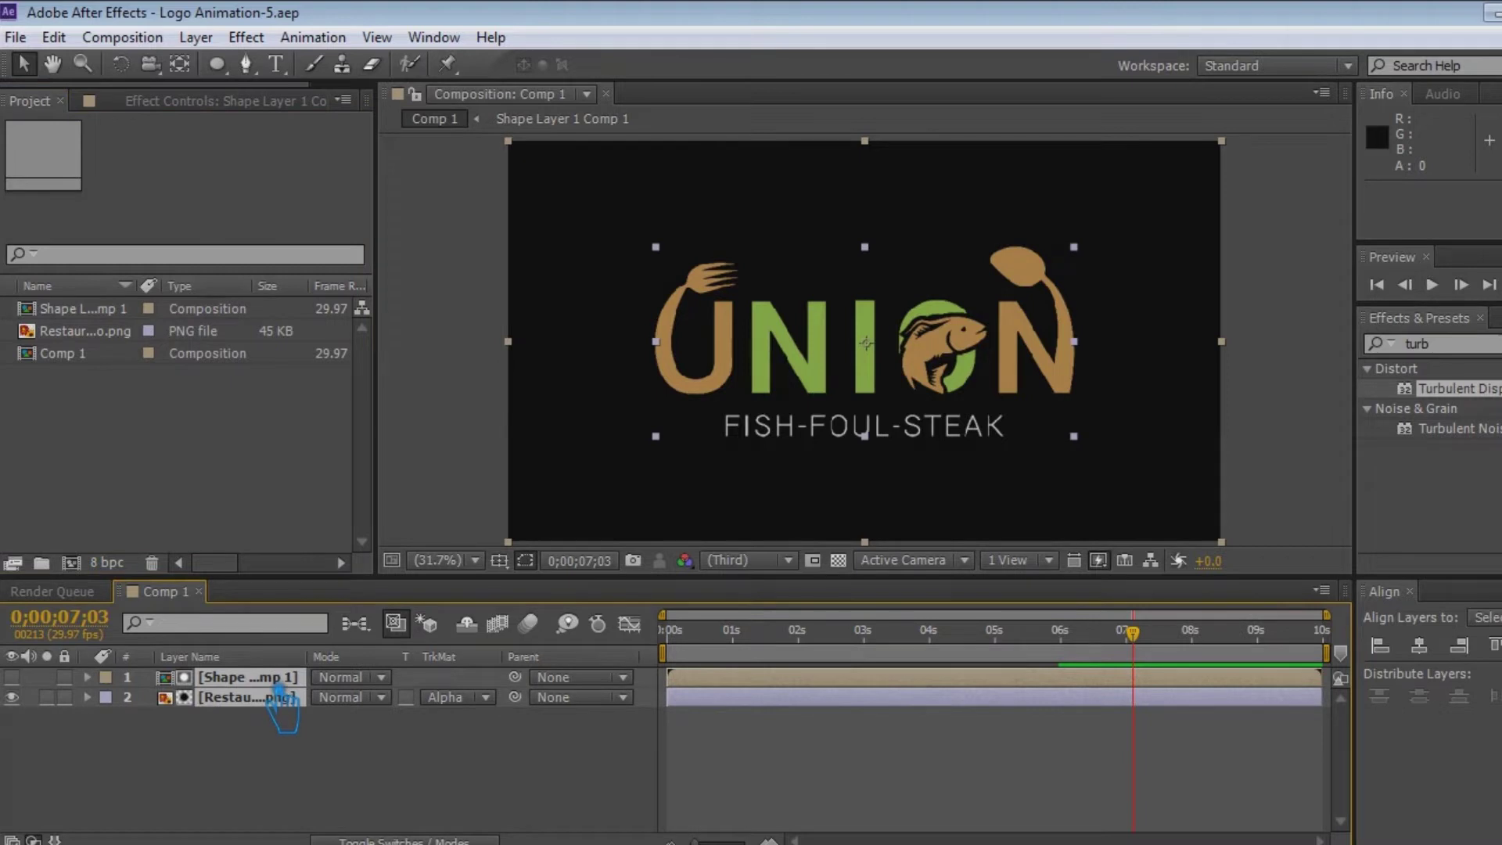
{"action": "right_click", "coordinate": [279, 696]}
{"action": "left_click", "coordinate": [336, 708]}
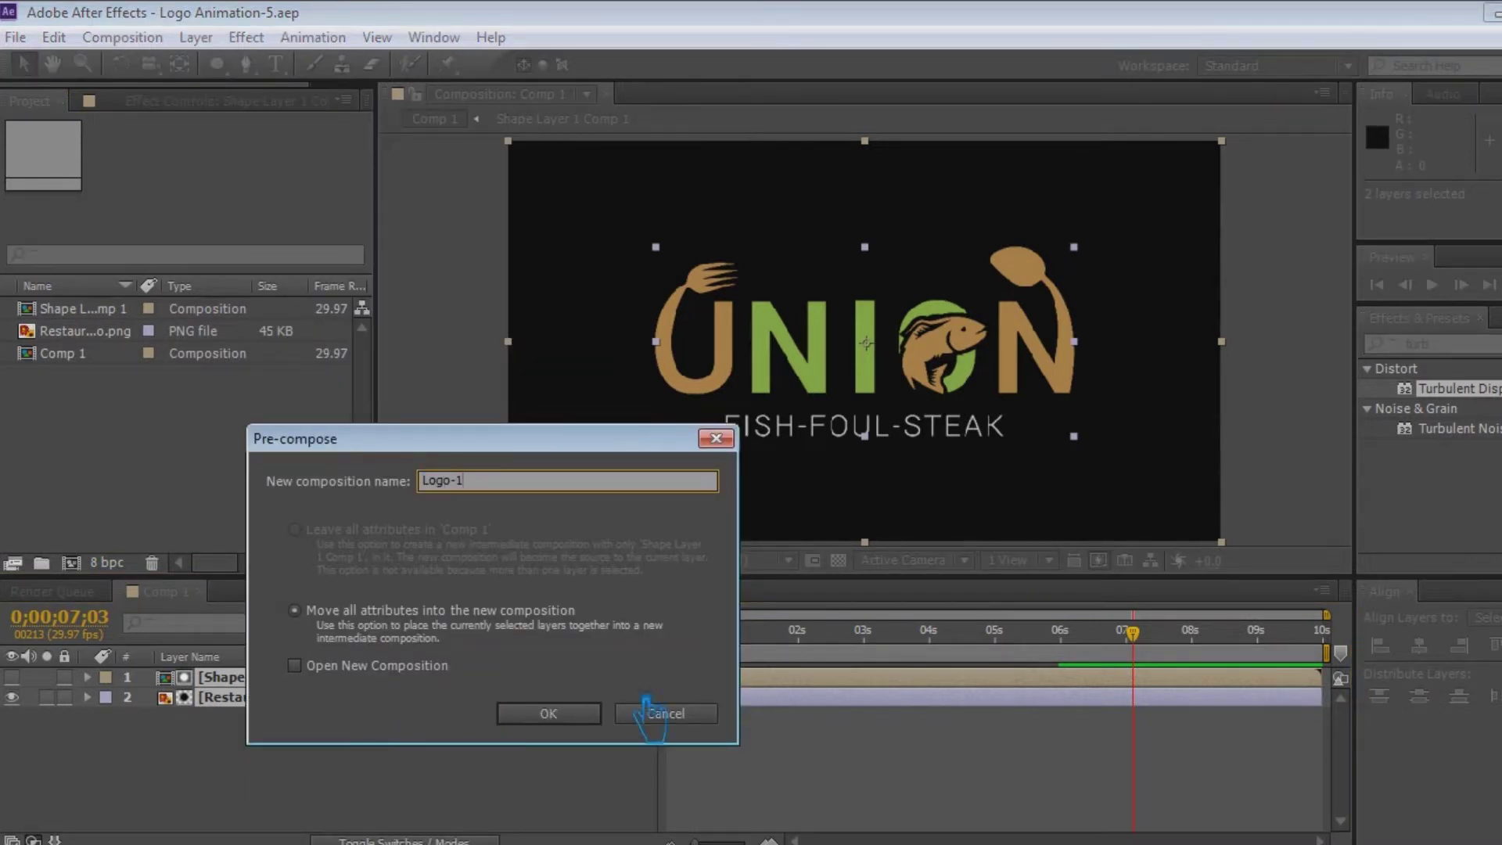
{"action": "left_click", "coordinate": [591, 715]}
{"action": "key", "text": "ctrl+s"}
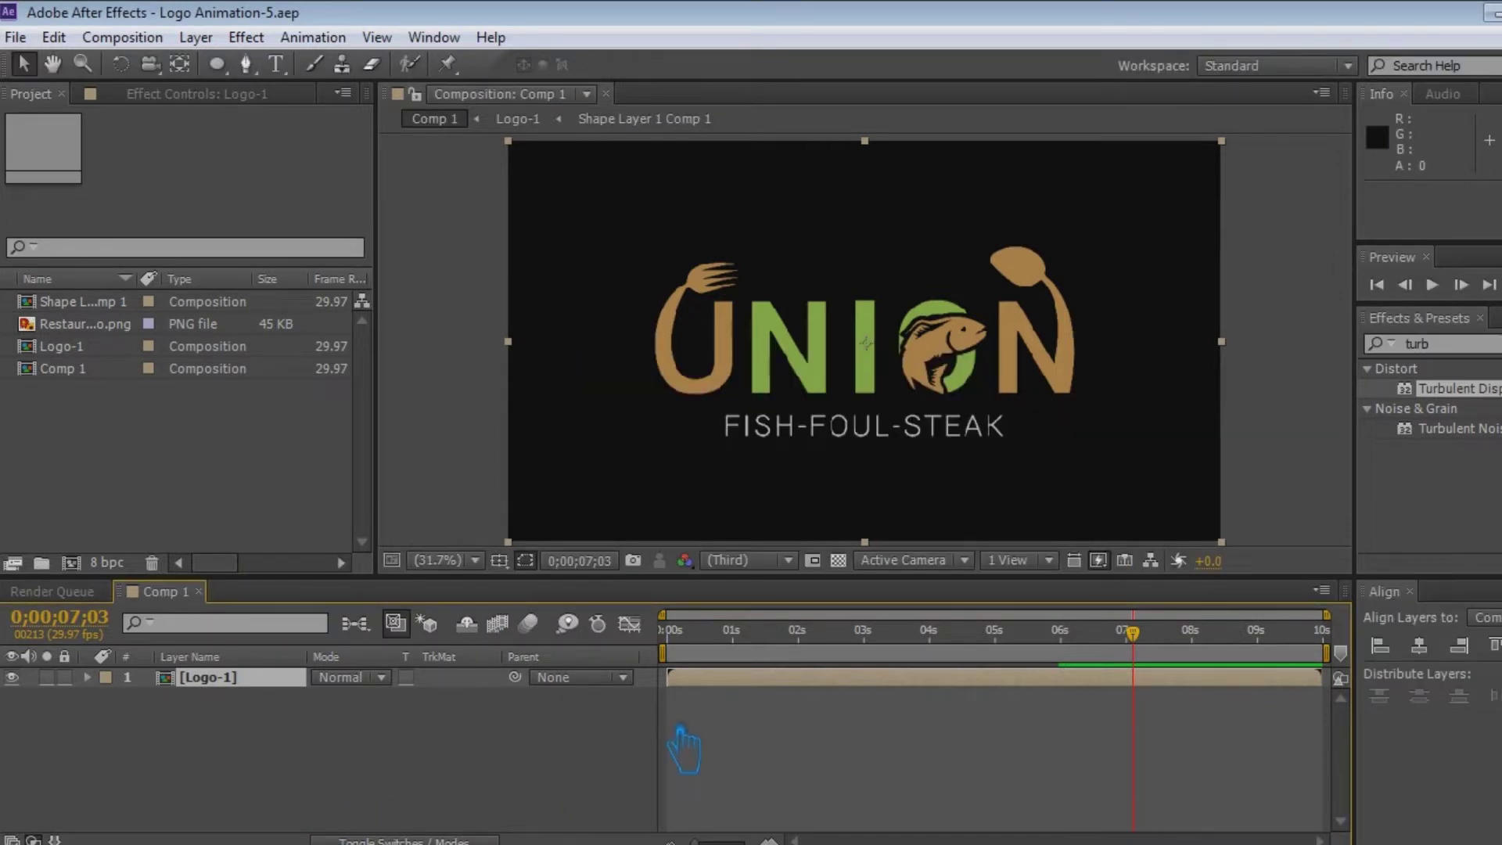
{"action": "key", "text": "ctrl+d"}
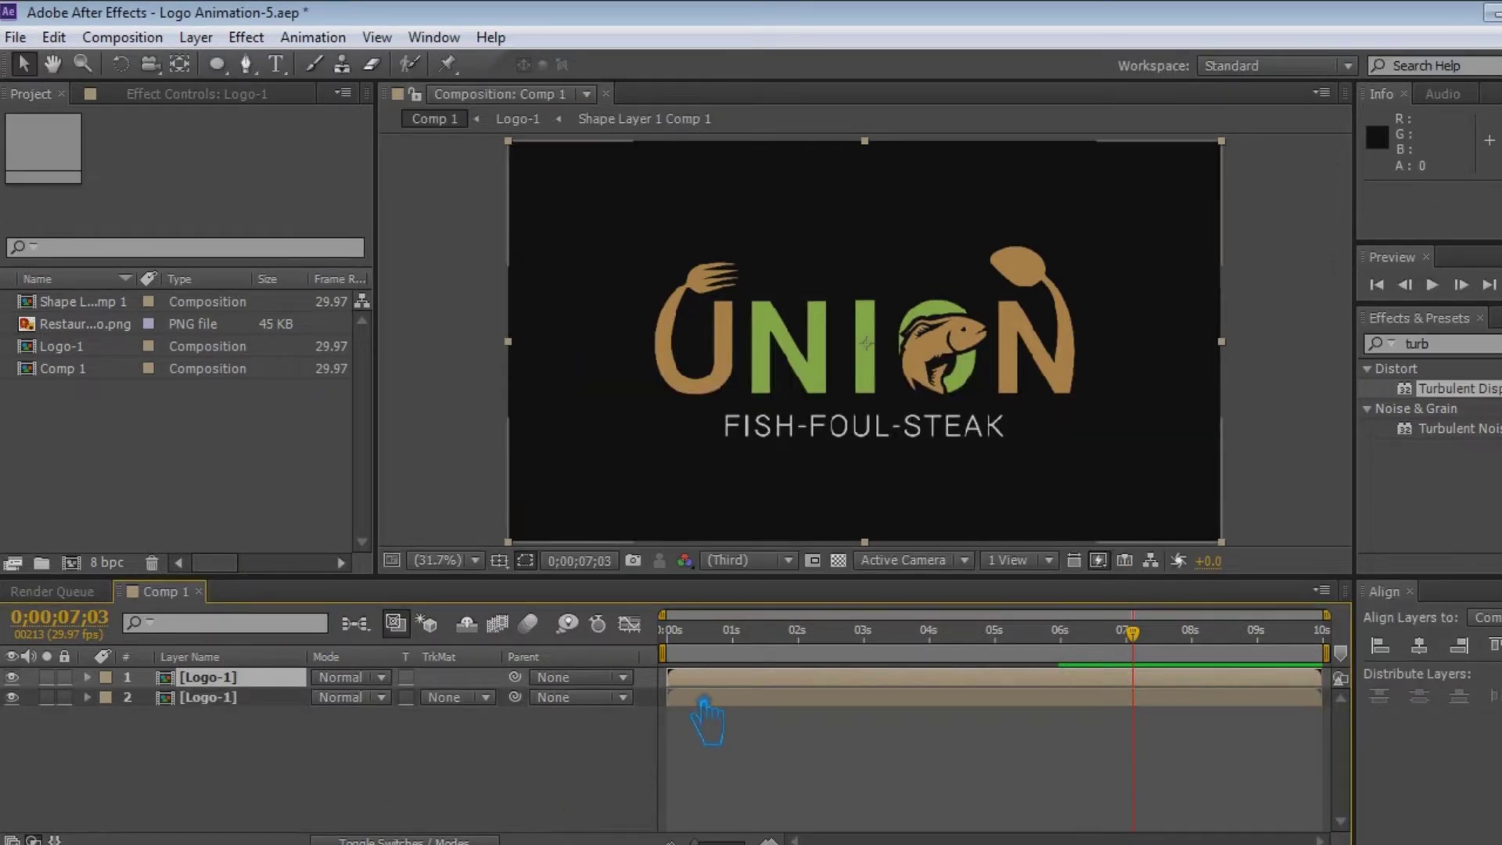
Offset the top Logo-1 copy slightly later and set the lower copy to Alpha Inverted Matte
{"action": "left_click", "coordinate": [714, 679]}
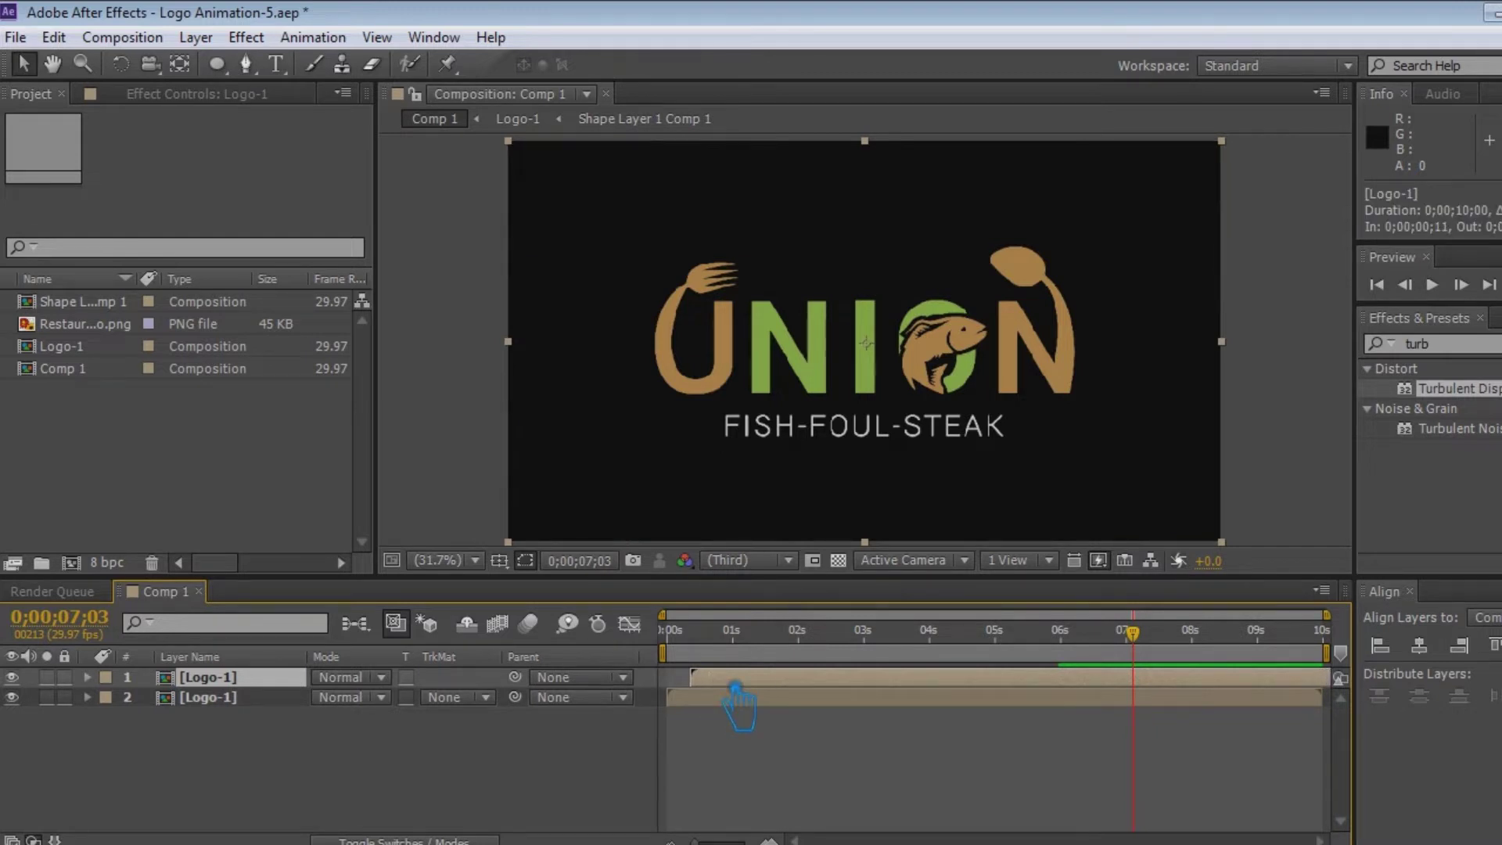
{"action": "left_click", "coordinate": [489, 699]}
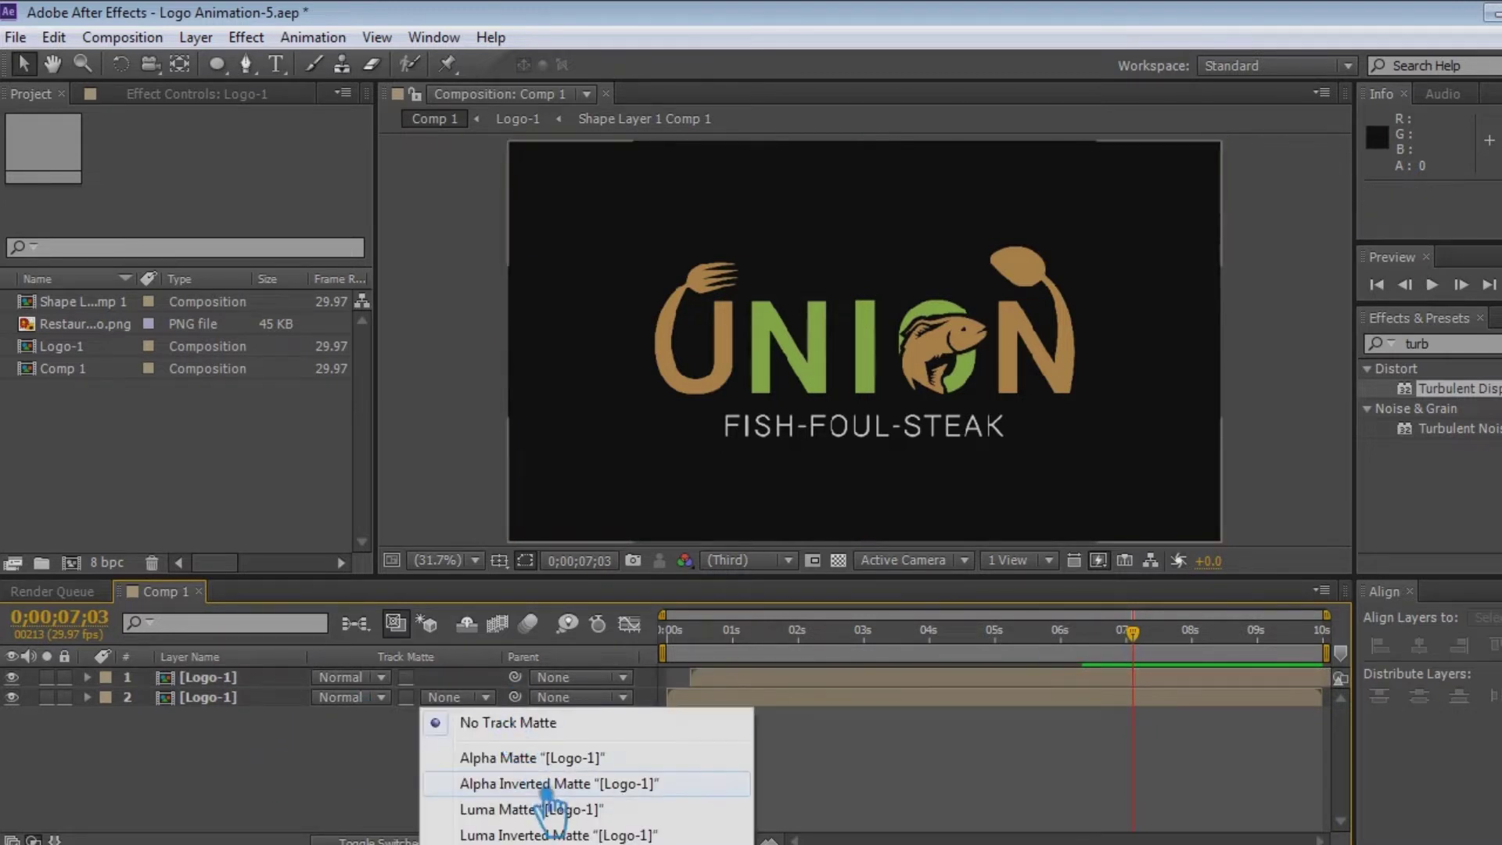
{"action": "left_click", "coordinate": [546, 785]}
{"action": "key", "text": "ctrl+s"}
{"action": "mouse_move", "coordinate": [1133, 662]}
{"action": "left_mouse_down"}
{"action": "mouse_move", "coordinate": [779, 680]}
{"action": "mouse_move", "coordinate": [829, 689]}
{"action": "mouse_move", "coordinate": [661, 672]}
{"action": "mouse_move", "coordinate": [1066, 670]}
{"action": "mouse_move", "coordinate": [853, 684]}
{"action": "mouse_move", "coordinate": [670, 671]}
{"action": "mouse_move", "coordinate": [1127, 671]}
{"action": "mouse_move", "coordinate": [836, 688]}
{"action": "mouse_move", "coordinate": [1059, 671]}
{"action": "mouse_move", "coordinate": [849, 689]}
{"action": "left_mouse_up"}
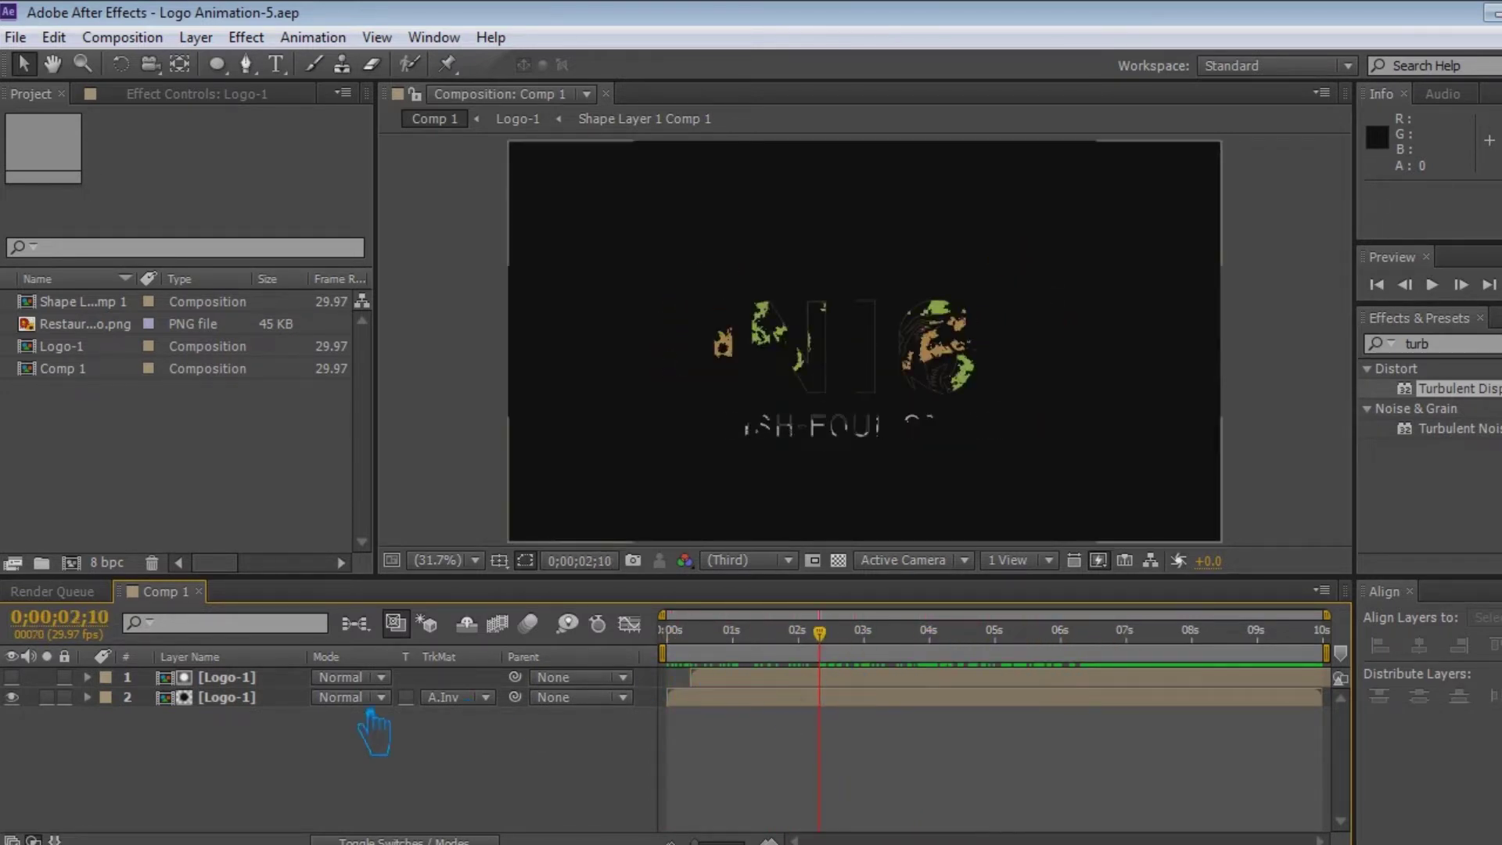
Precompose both Logo-1 layers into a new Logo-2 composition
{"action": "left_click_drag", "start_coordinate": [312, 755], "coordinate": [164, 682]}
{"action": "right_click", "coordinate": [249, 687]}
{"action": "left_click", "coordinate": [258, 707]}
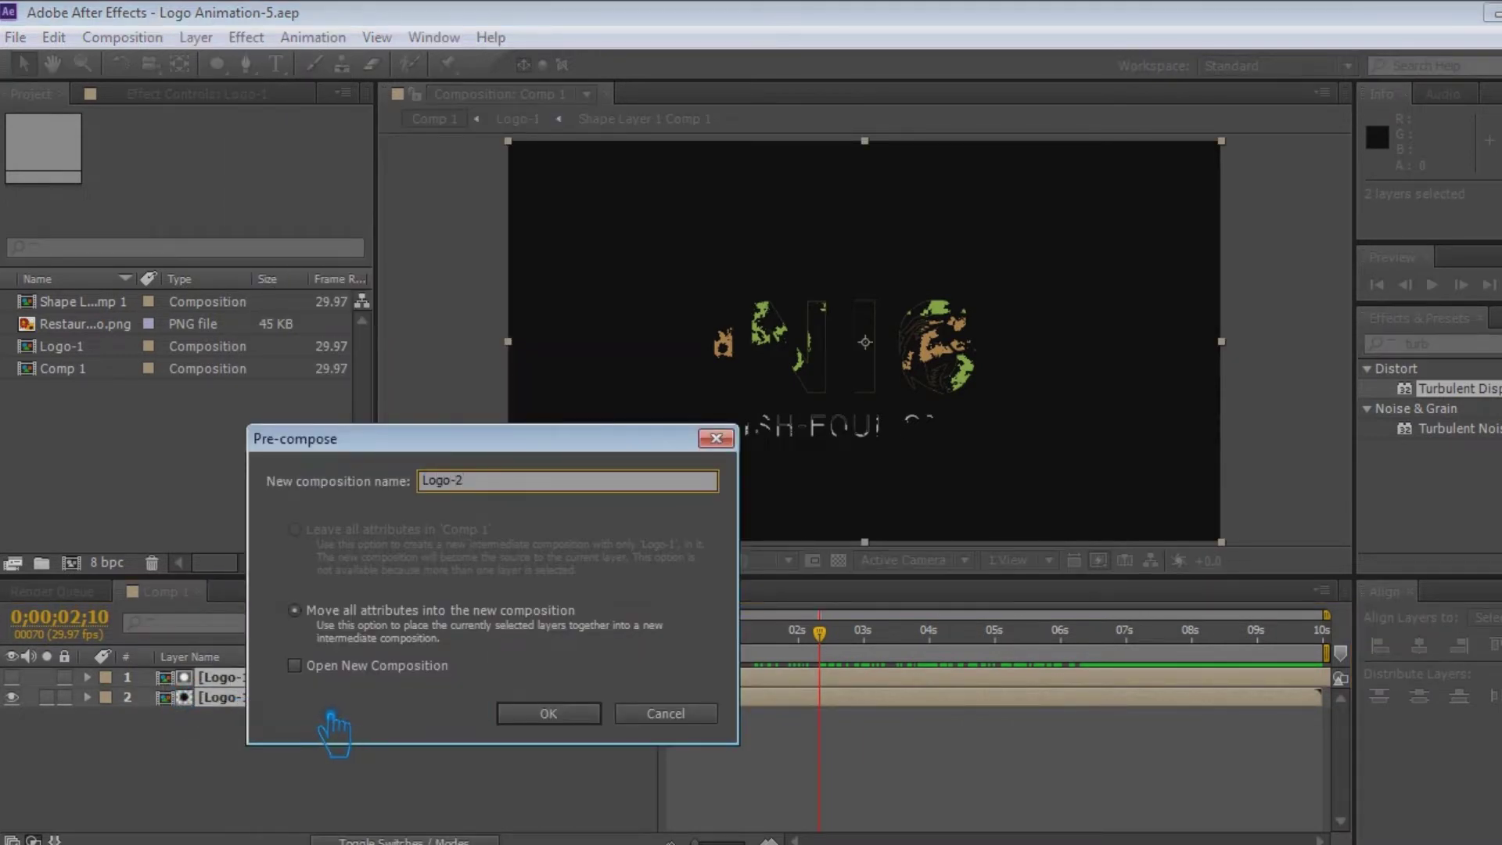
{"action": "left_click", "coordinate": [570, 718]}
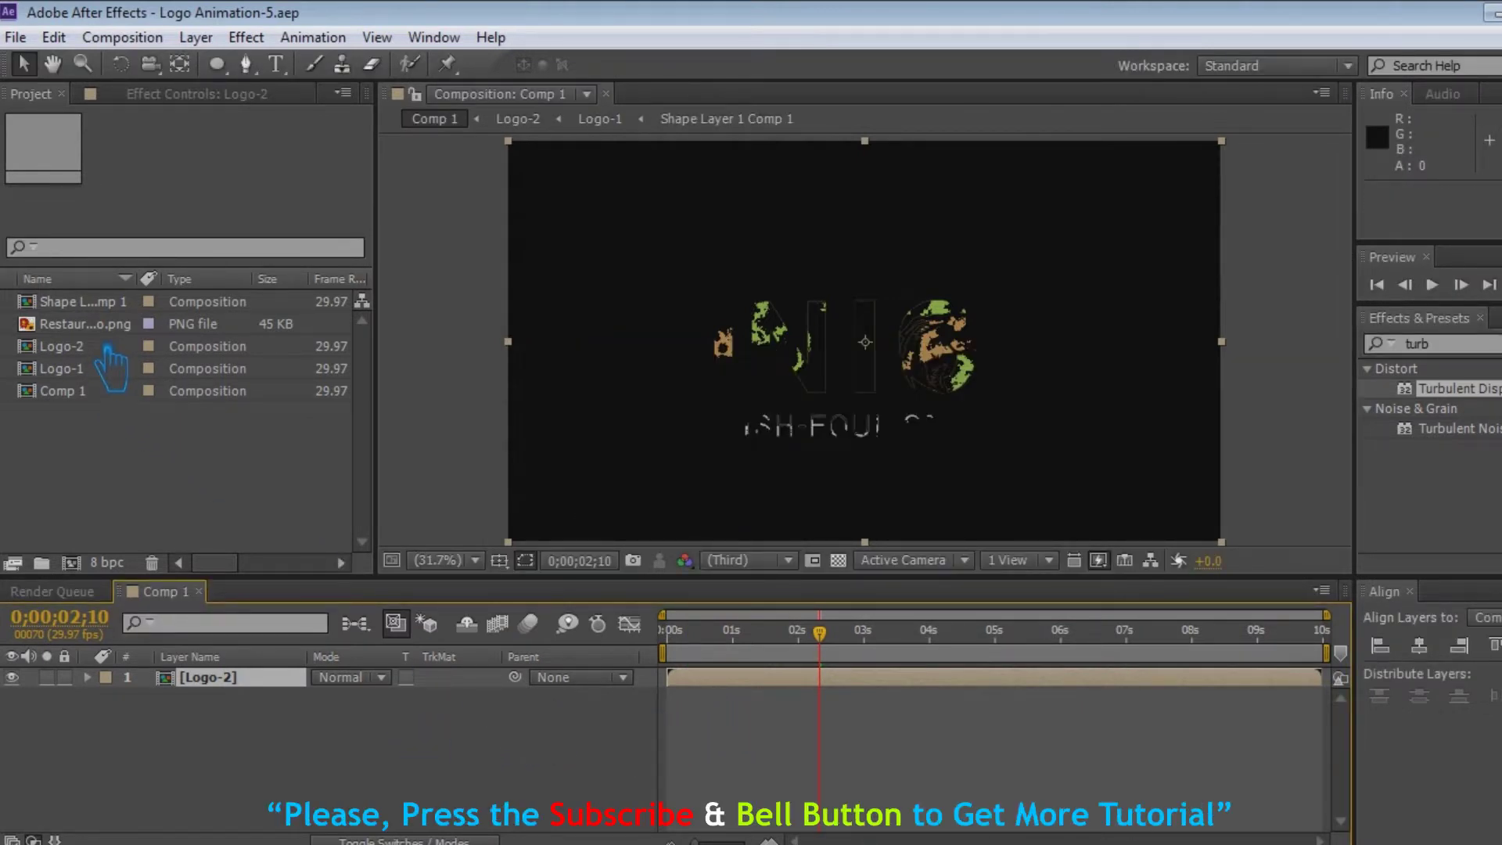
Add Shape Layer 1 Comp 1 above Logo-2, shift it slightly later, and use it as Logo-2's Alpha Inverted matte
{"action": "left_click_drag", "start_coordinate": [94, 303], "coordinate": [231, 688]}
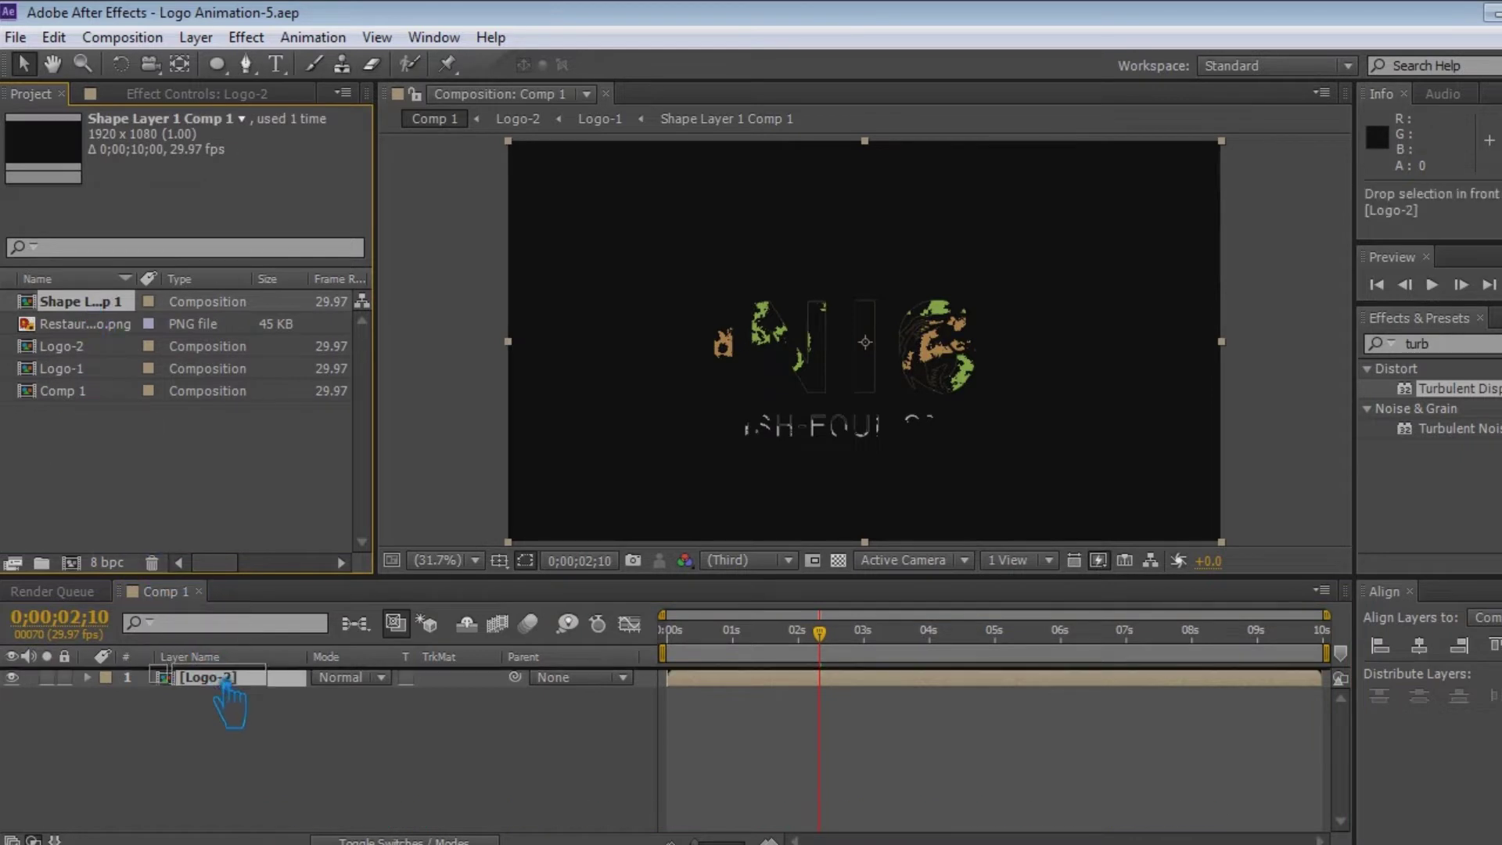
{"action": "left_click", "coordinate": [470, 697]}
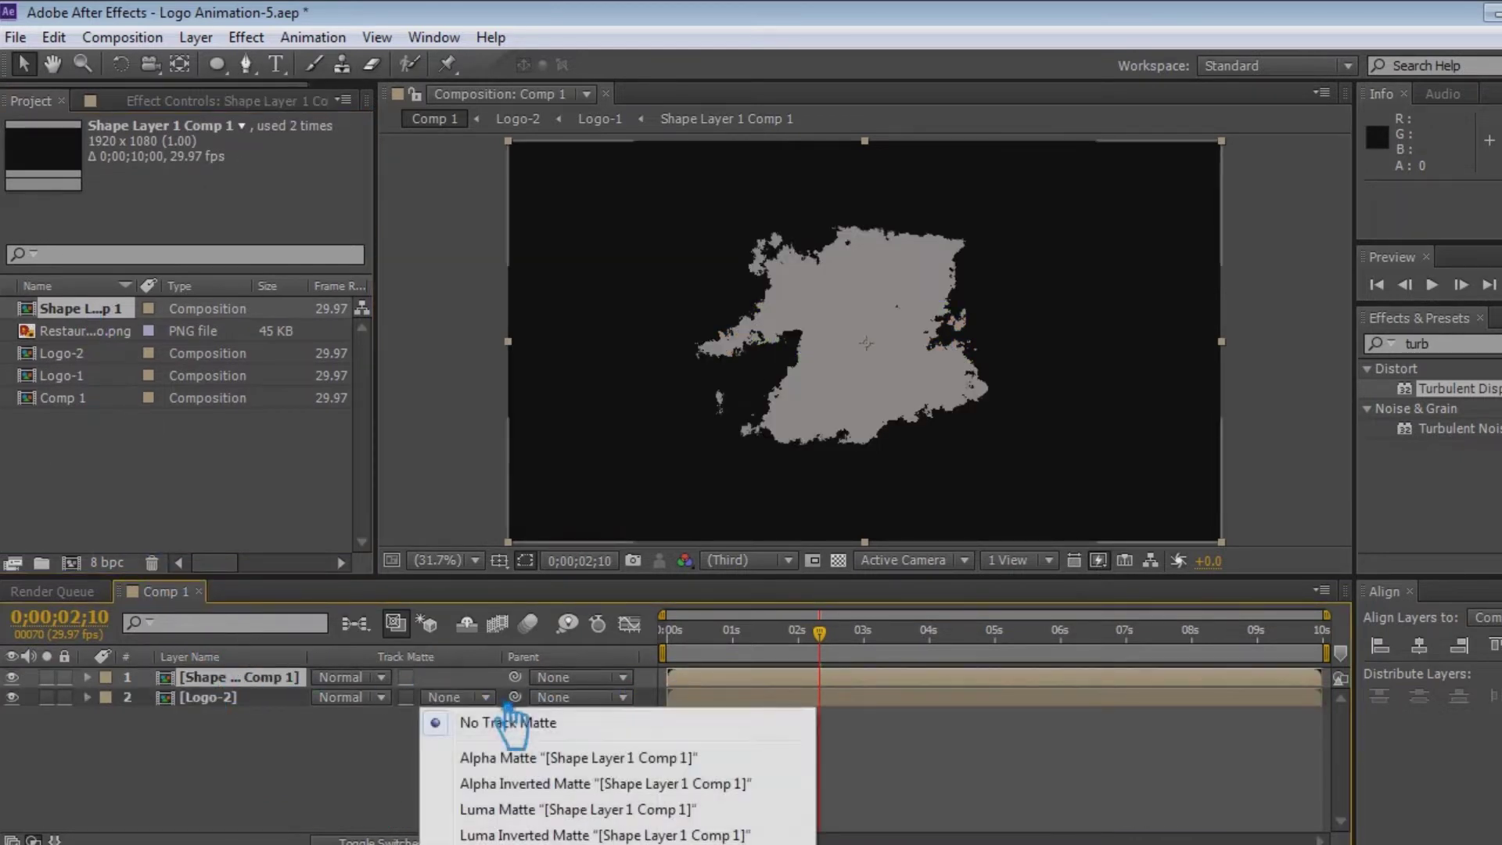
{"action": "left_click", "coordinate": [563, 782]}
{"action": "key", "text": "ctrl+s"}
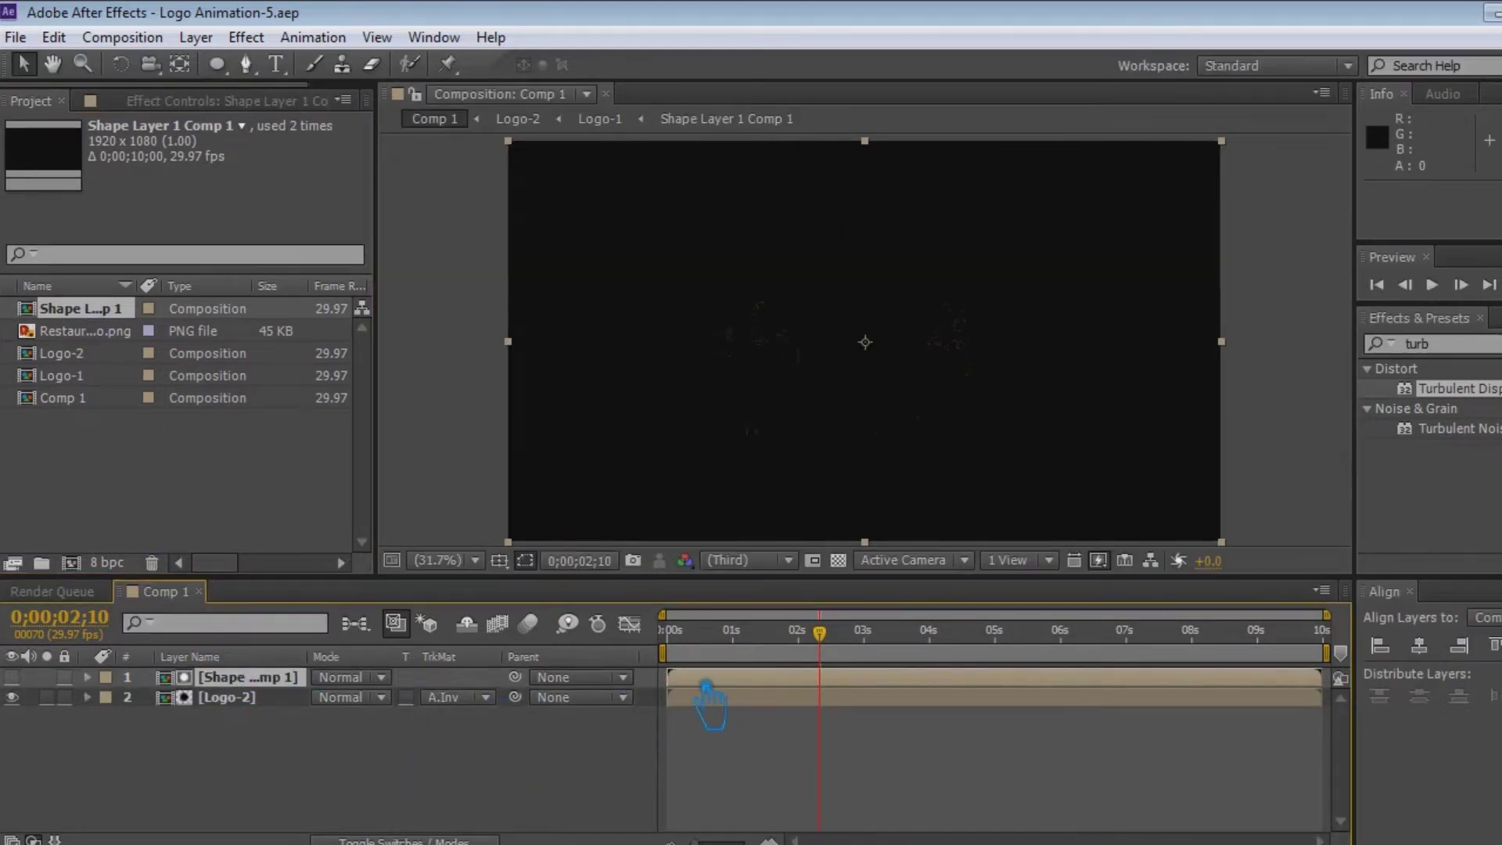
{"action": "left_click_drag", "start_coordinate": [707, 679], "coordinate": [714, 683]}
{"action": "key", "text": "ctrl+s"}
{"action": "key", "text": "space"}
{"action": "mouse_move", "coordinate": [917, 661]}
{"action": "left_mouse_down"}
{"action": "mouse_move", "coordinate": [778, 688]}
{"action": "mouse_move", "coordinate": [868, 695]}
{"action": "mouse_move", "coordinate": [772, 689]}
{"action": "mouse_move", "coordinate": [1080, 692]}
{"action": "left_mouse_up"}
{"action": "left_click_drag", "start_coordinate": [922, 689], "coordinate": [874, 689]}
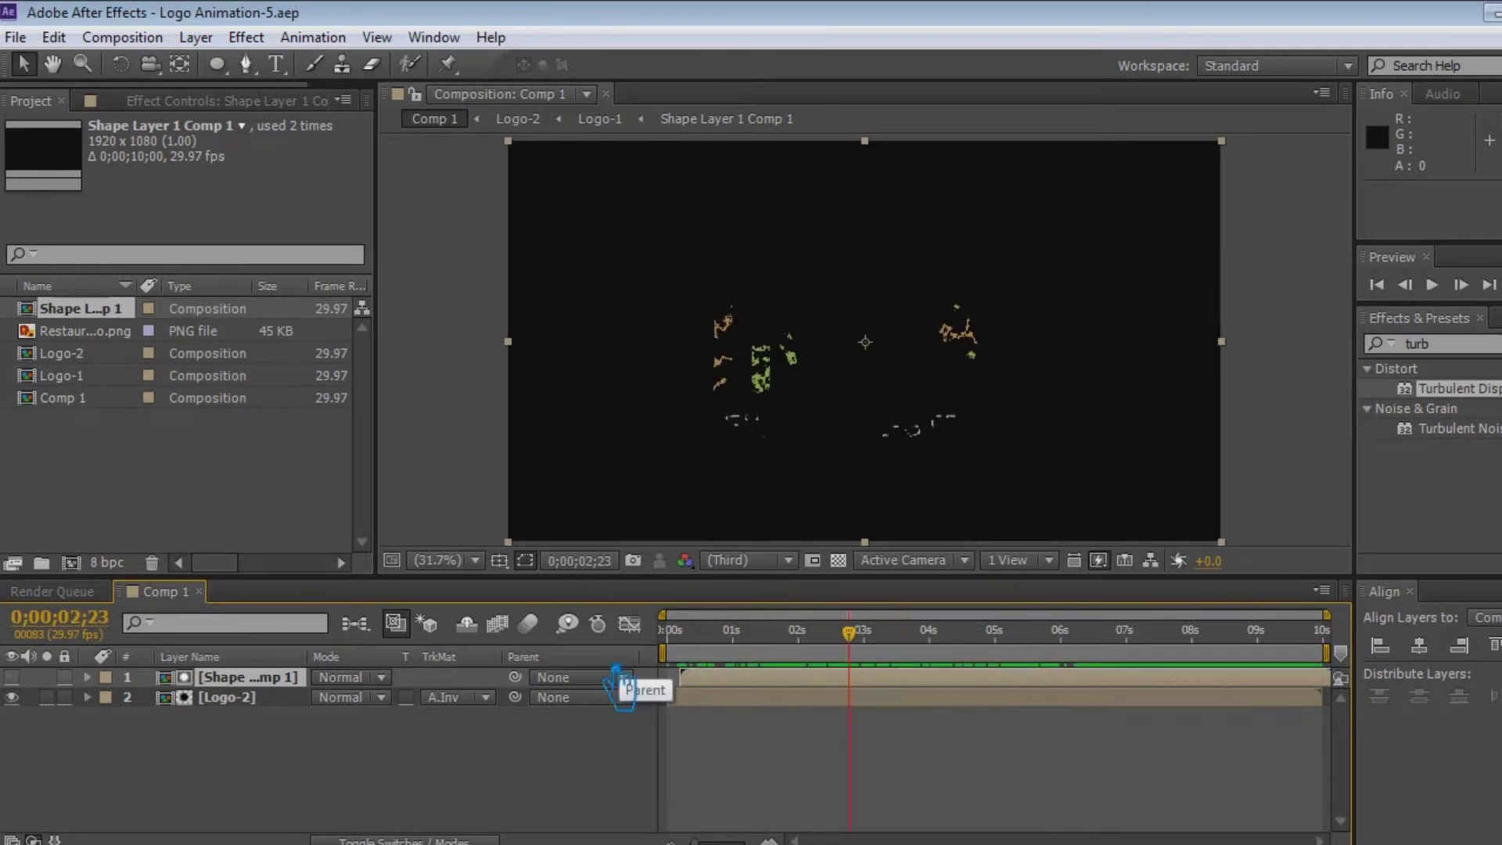
Precompose both layers into Logo-3, hide it, and save
{"action": "left_click_drag", "start_coordinate": [265, 759], "coordinate": [202, 680]}
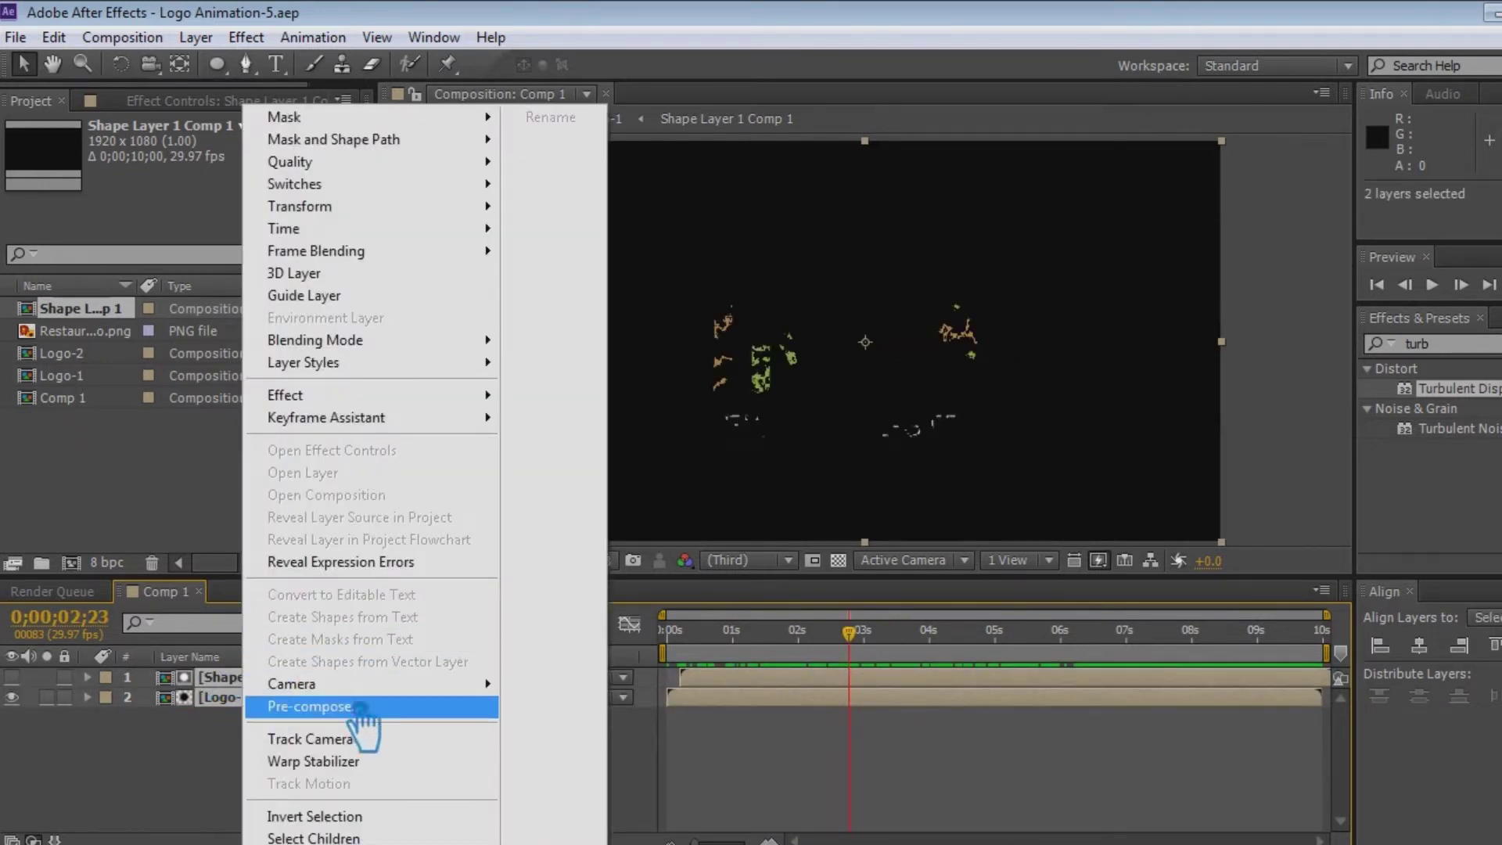
{"action": "left_click", "coordinate": [356, 708]}
{"action": "type", "text": "Logo-3"}
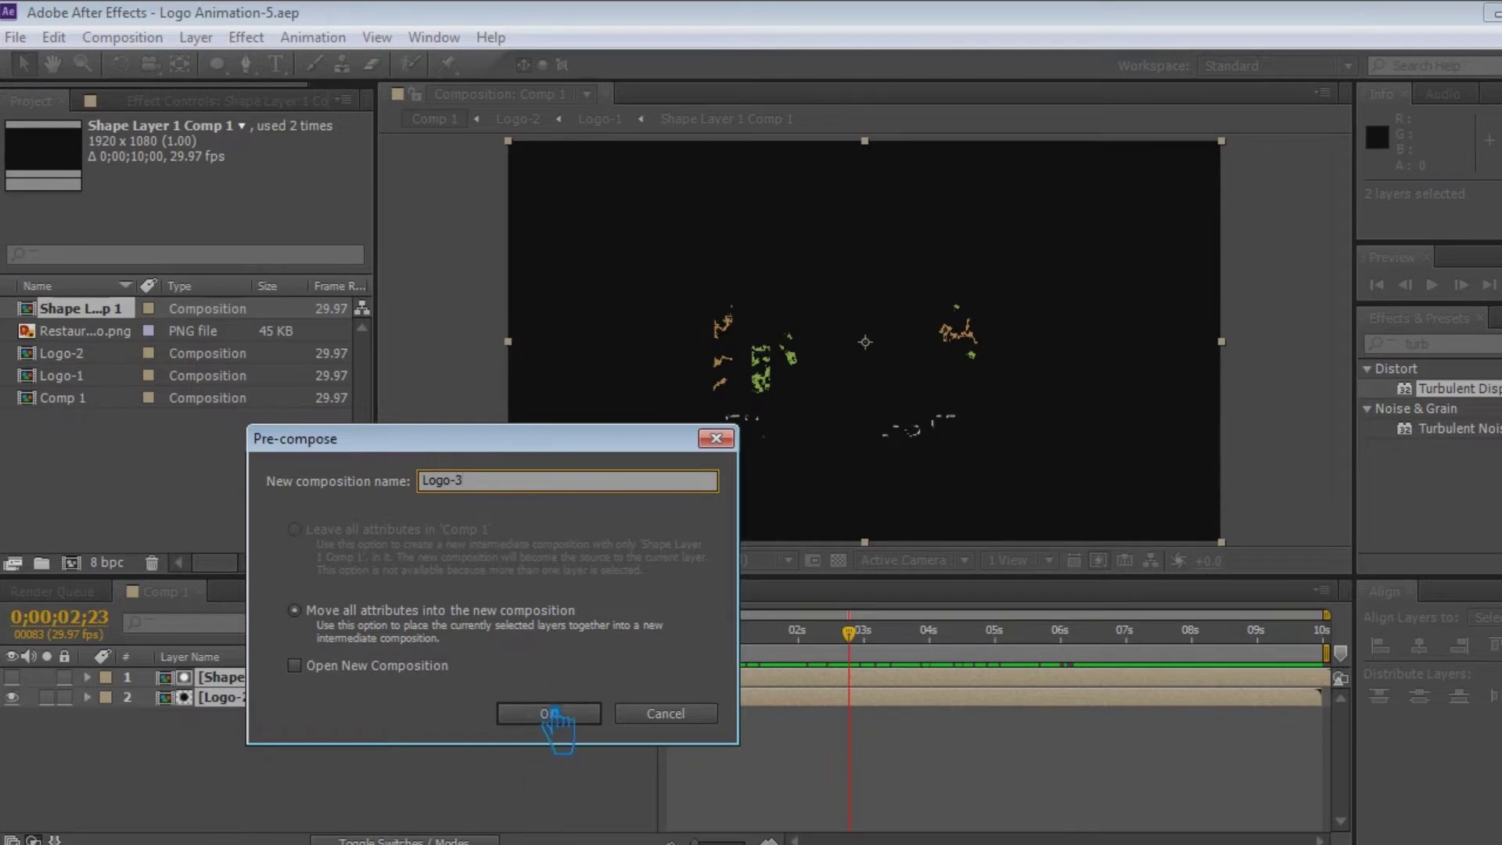
{"action": "left_click", "coordinate": [551, 713]}
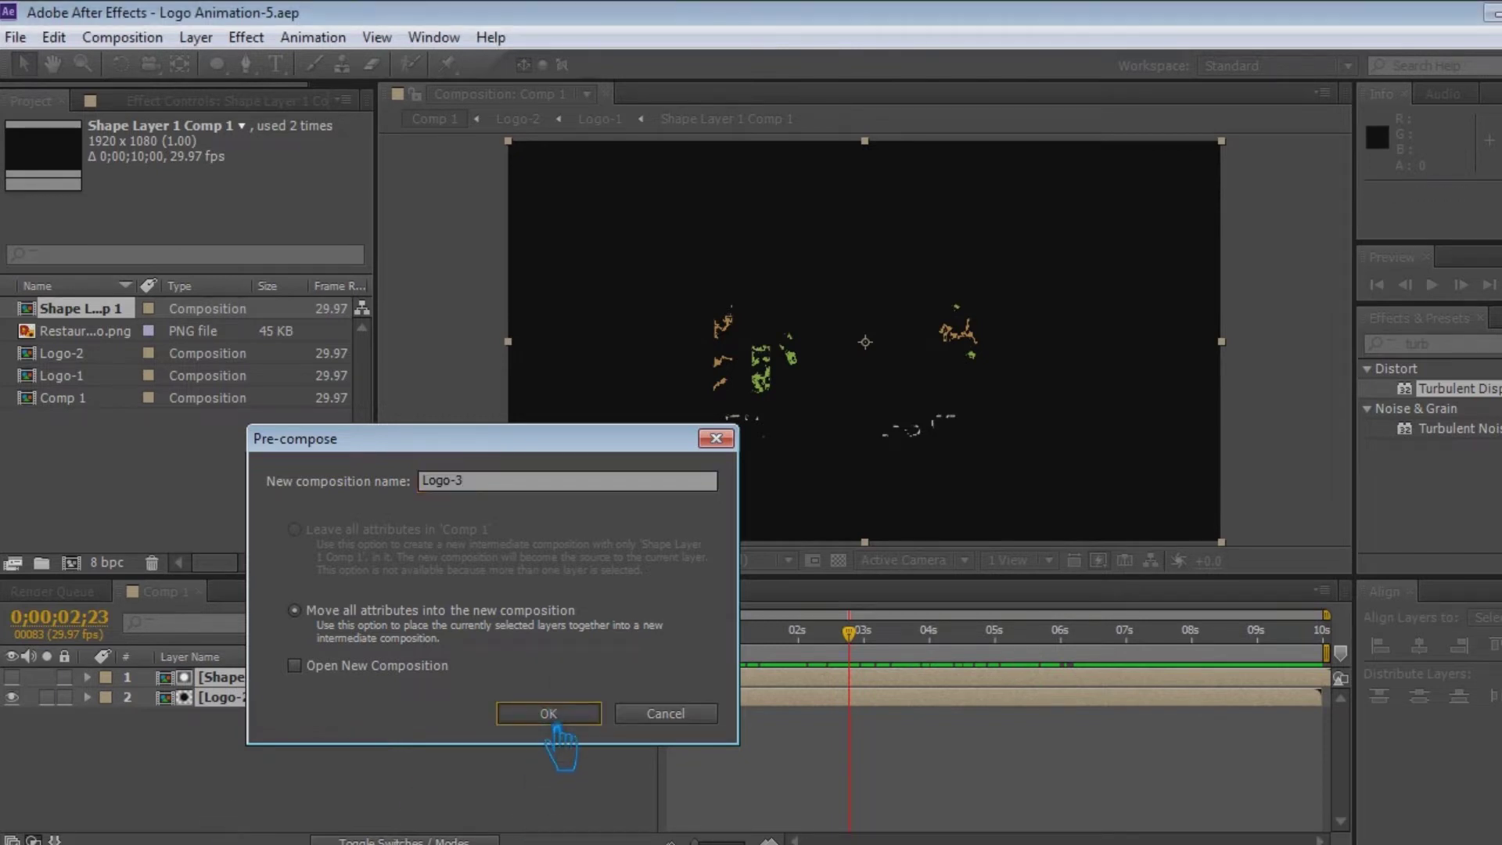
{"action": "left_click", "coordinate": [12, 678]}
{"action": "key", "text": "ctrl+s"}
{"action": "right_click", "coordinate": [265, 751]}
Create a new comp-size solid layer named Particle
{"action": "mouse_move", "coordinate": [362, 496]}
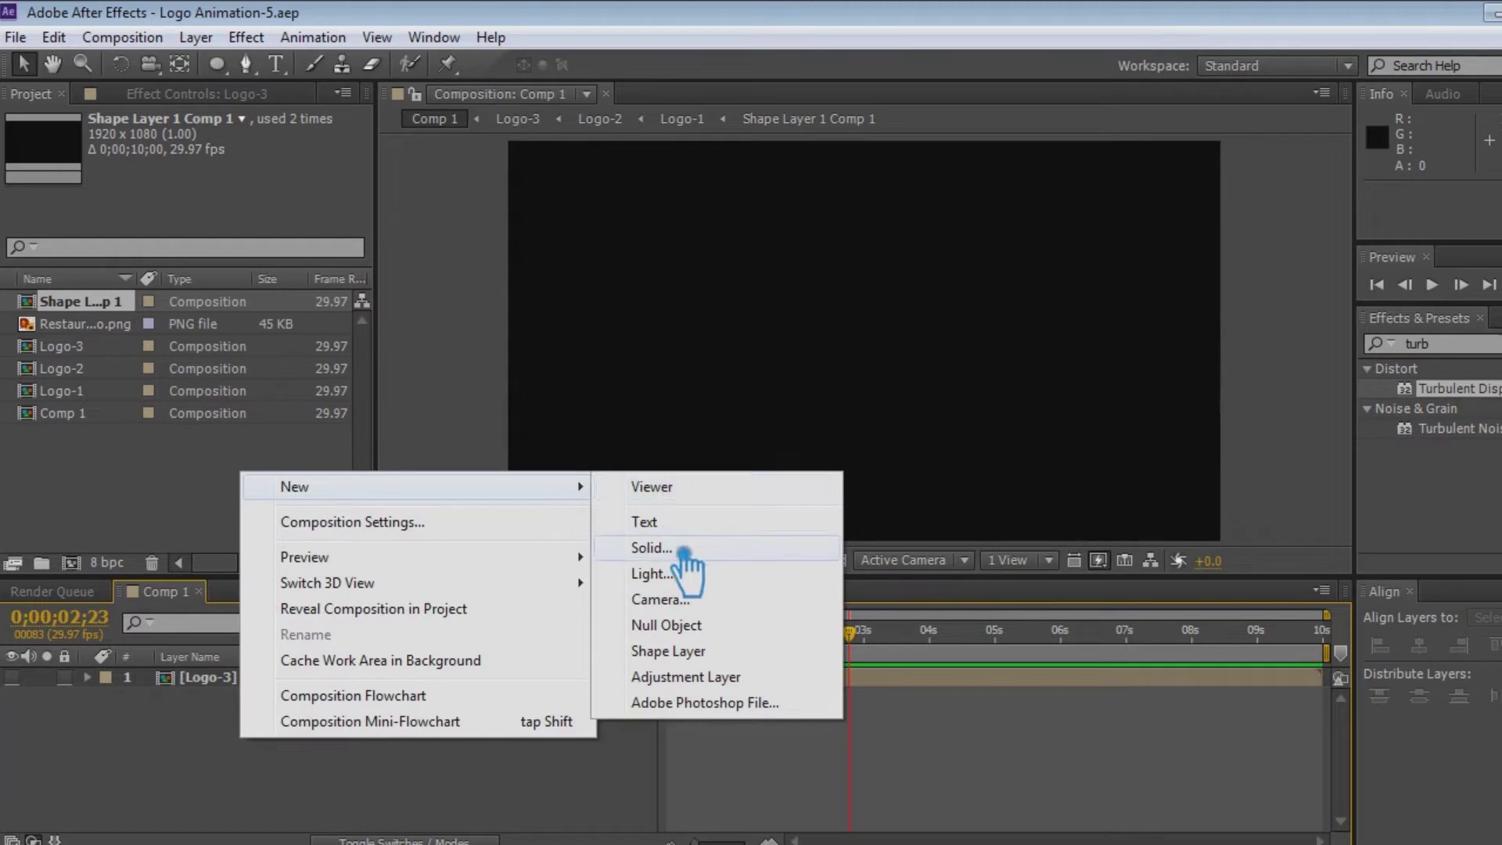
{"action": "left_click", "coordinate": [674, 560]}
{"action": "type", "text": "Particle"}
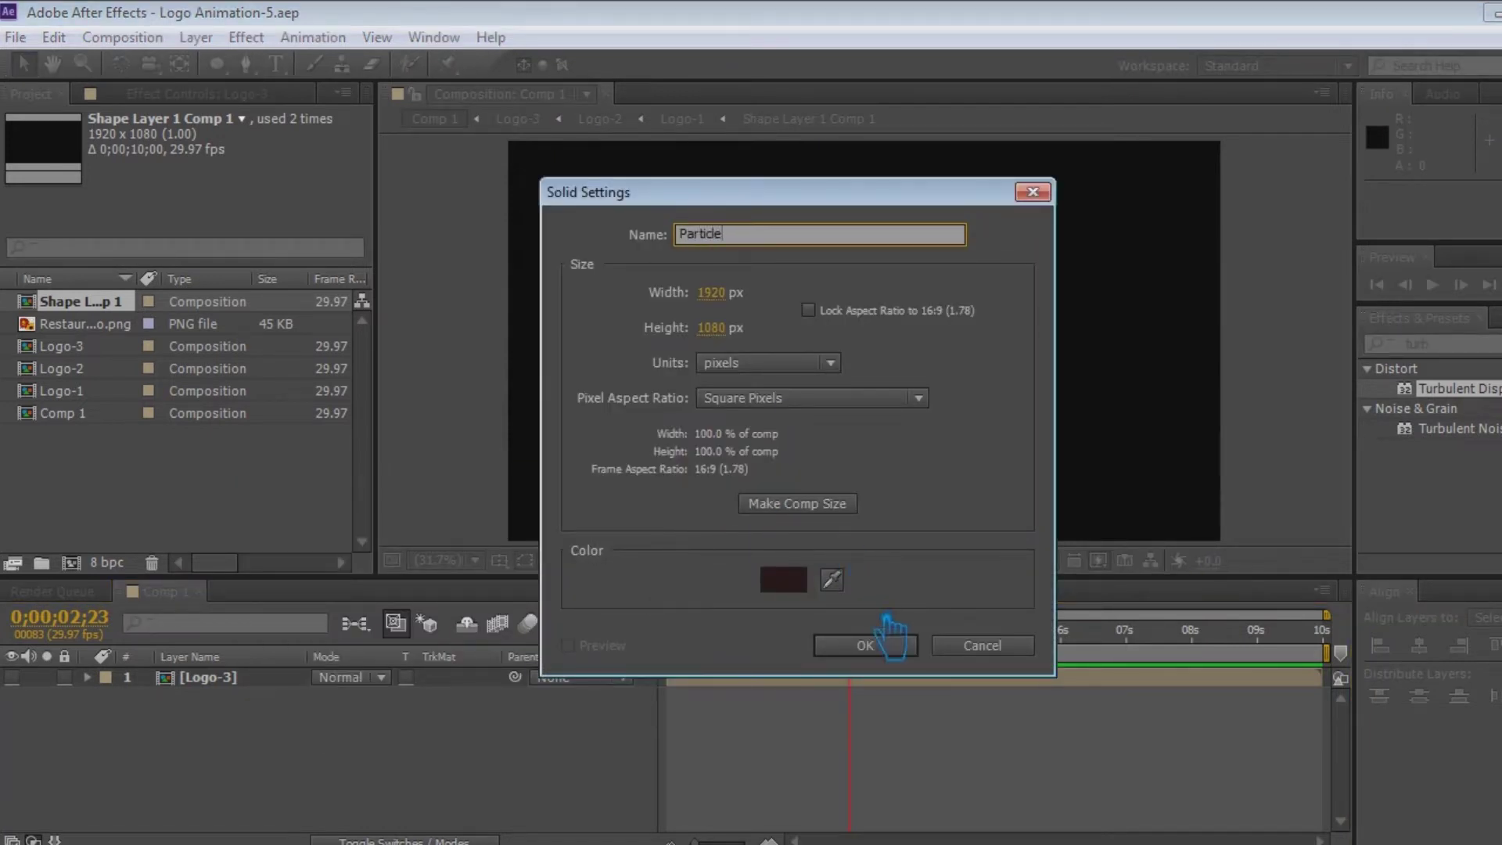
{"action": "left_click", "coordinate": [880, 646]}
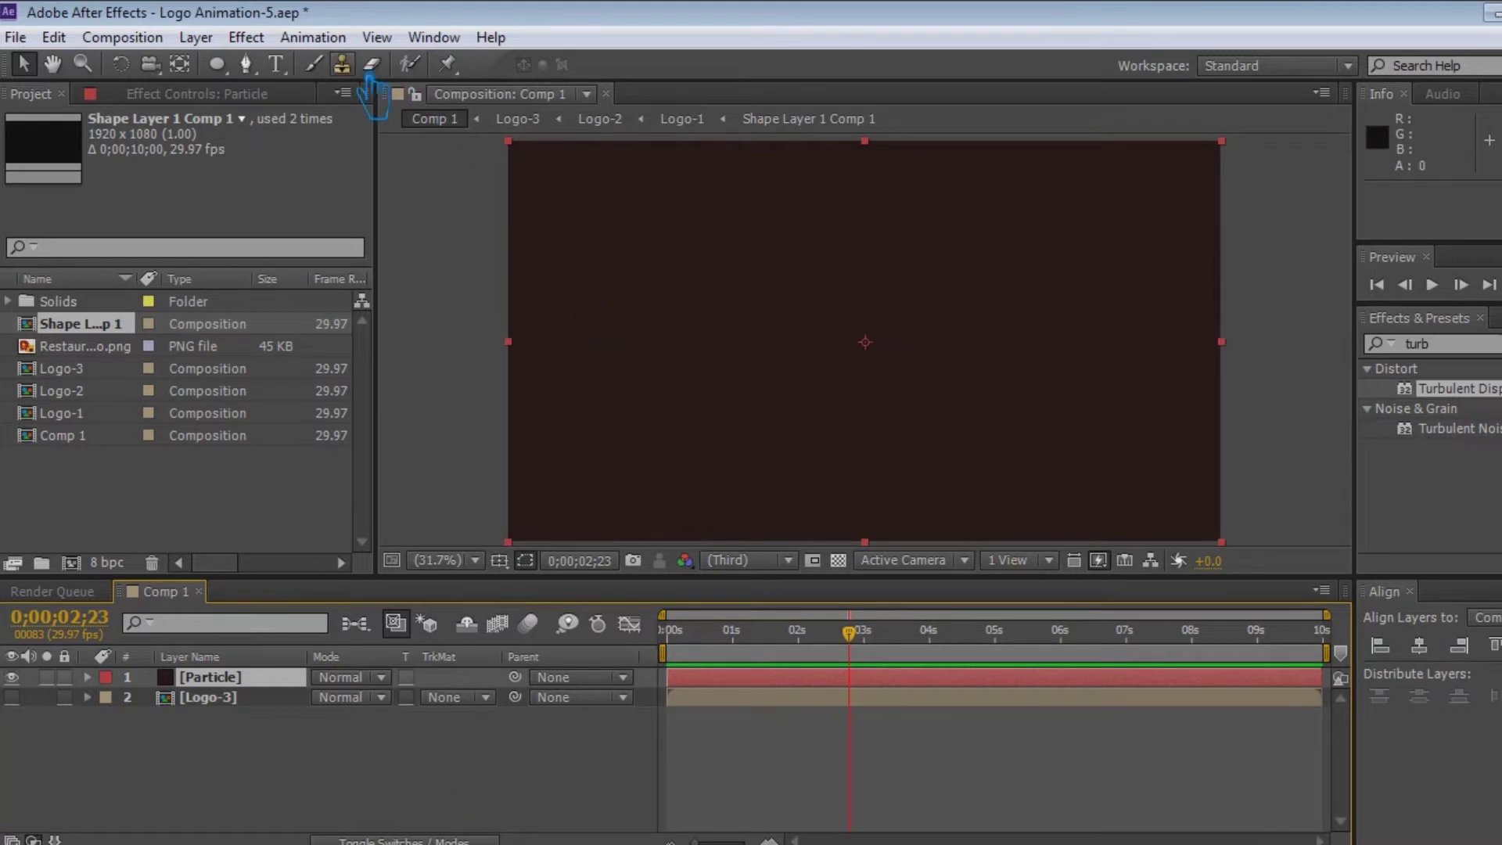
Apply Trapcode Particular to the Particle solid from Effects & Presets
{"action": "double_click", "coordinate": [1409, 343]}
{"action": "key", "text": "BackSpace"}
{"action": "type", "text": "parti"}
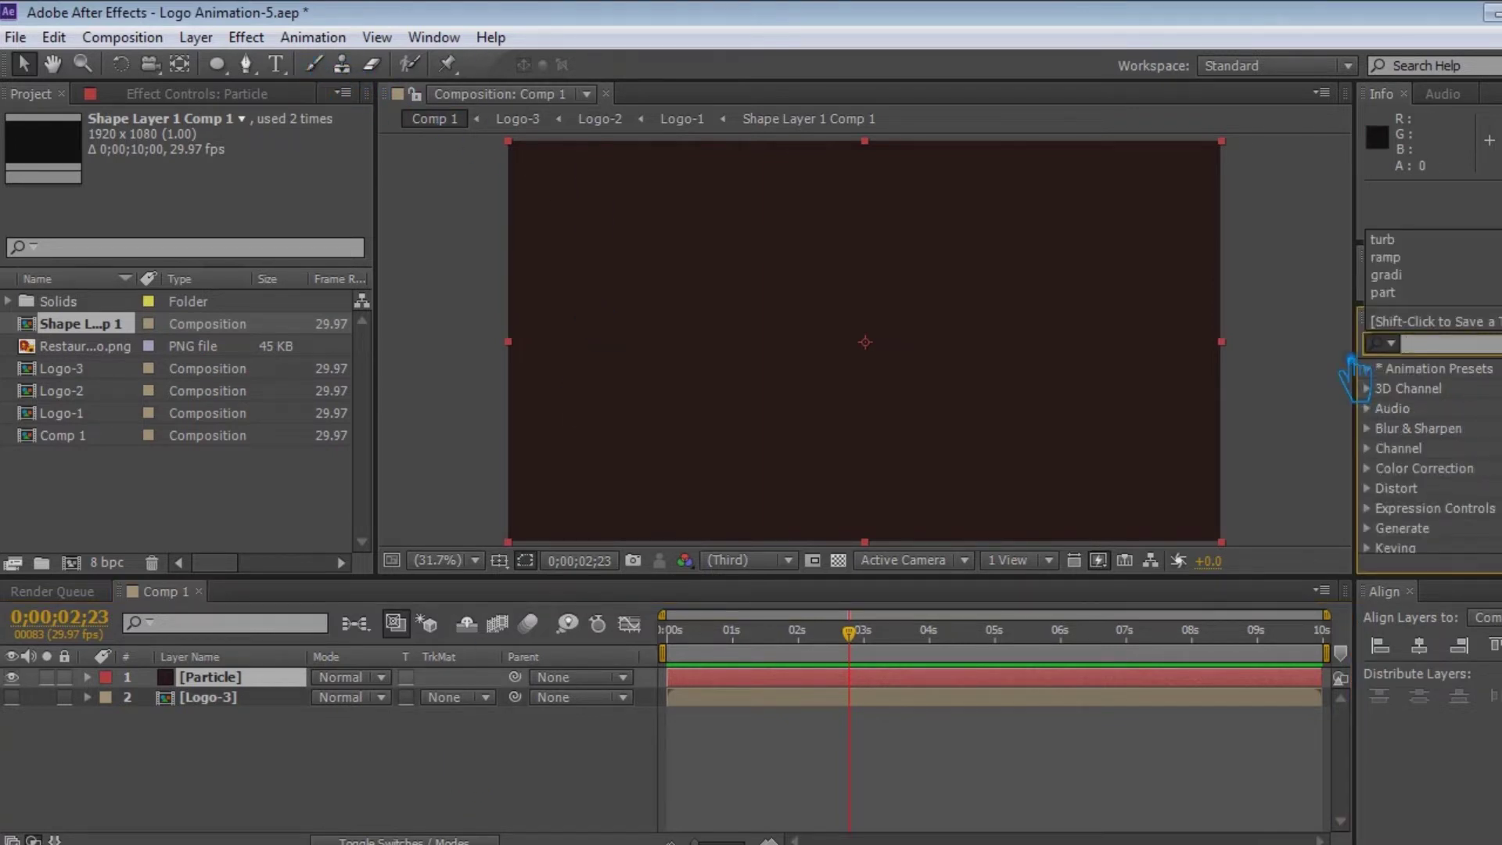
{"action": "type", "text": "cu"}
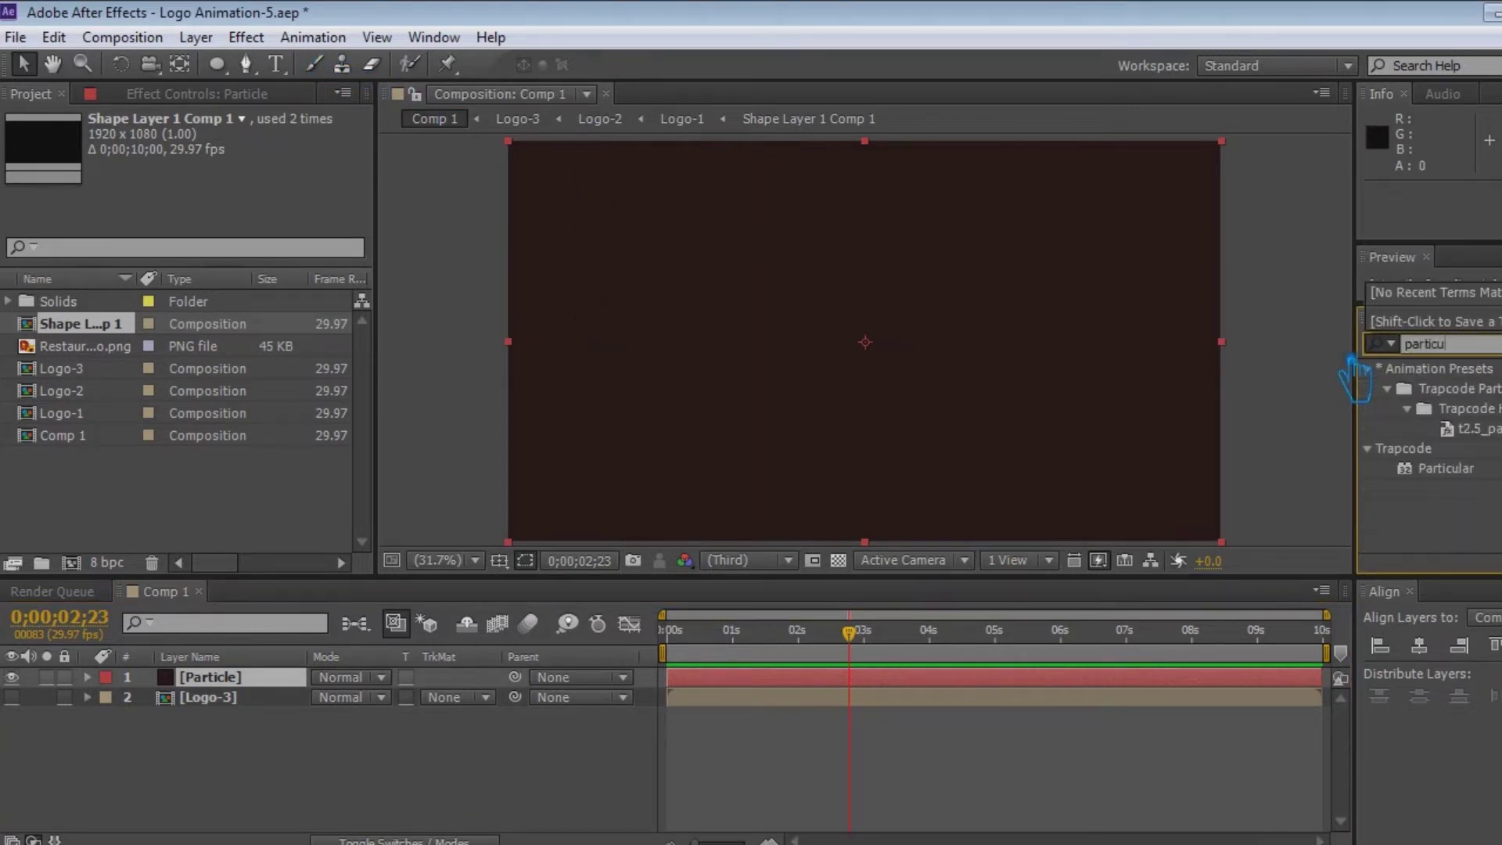
{"action": "double_click", "coordinate": [1460, 472]}
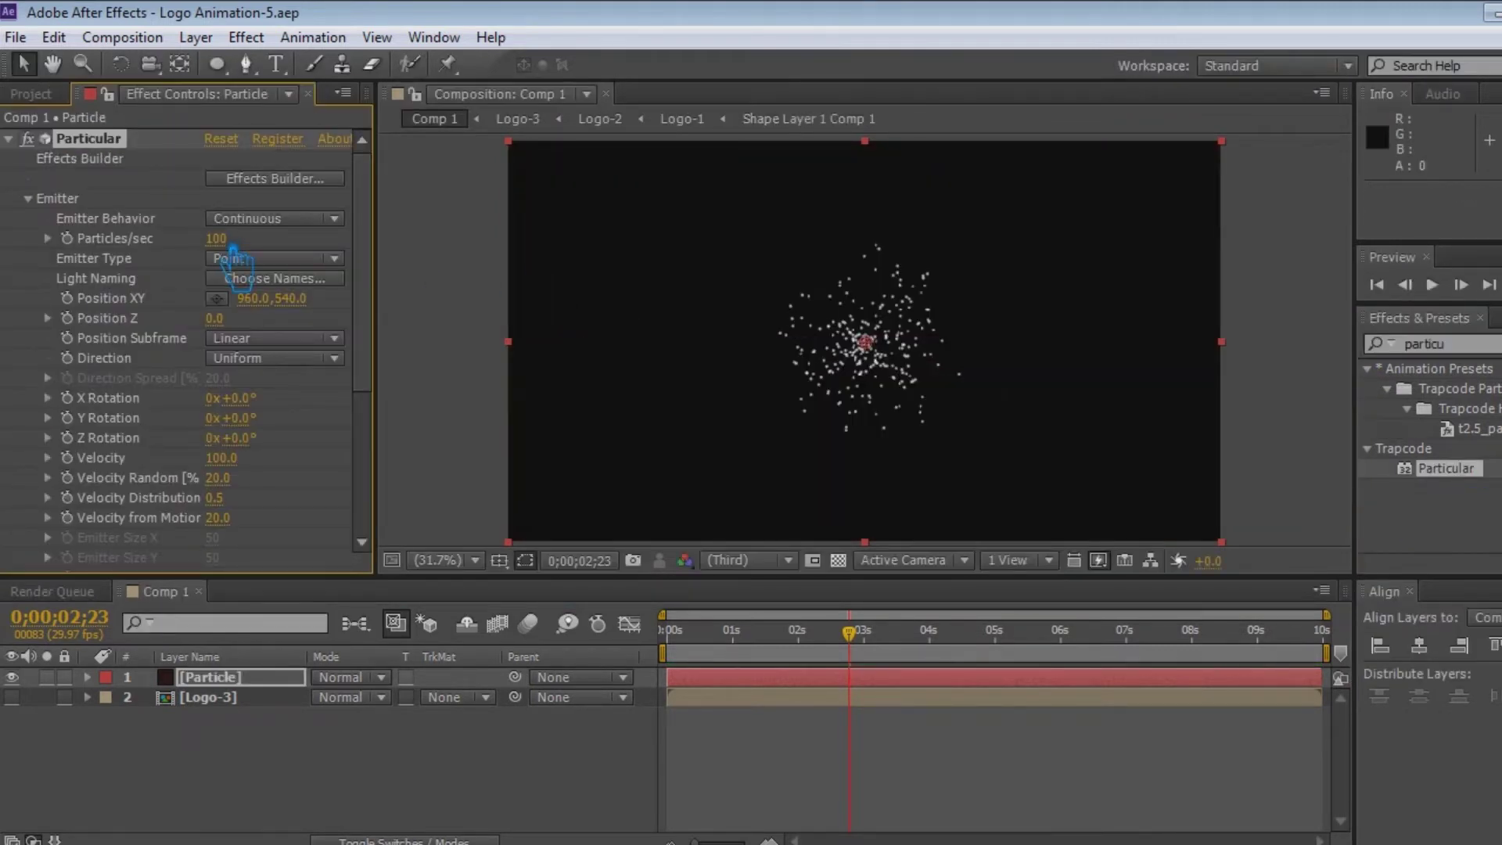
Set Particular to 290000 particles/sec with emitter type Layer
{"action": "left_click", "coordinate": [227, 241]}
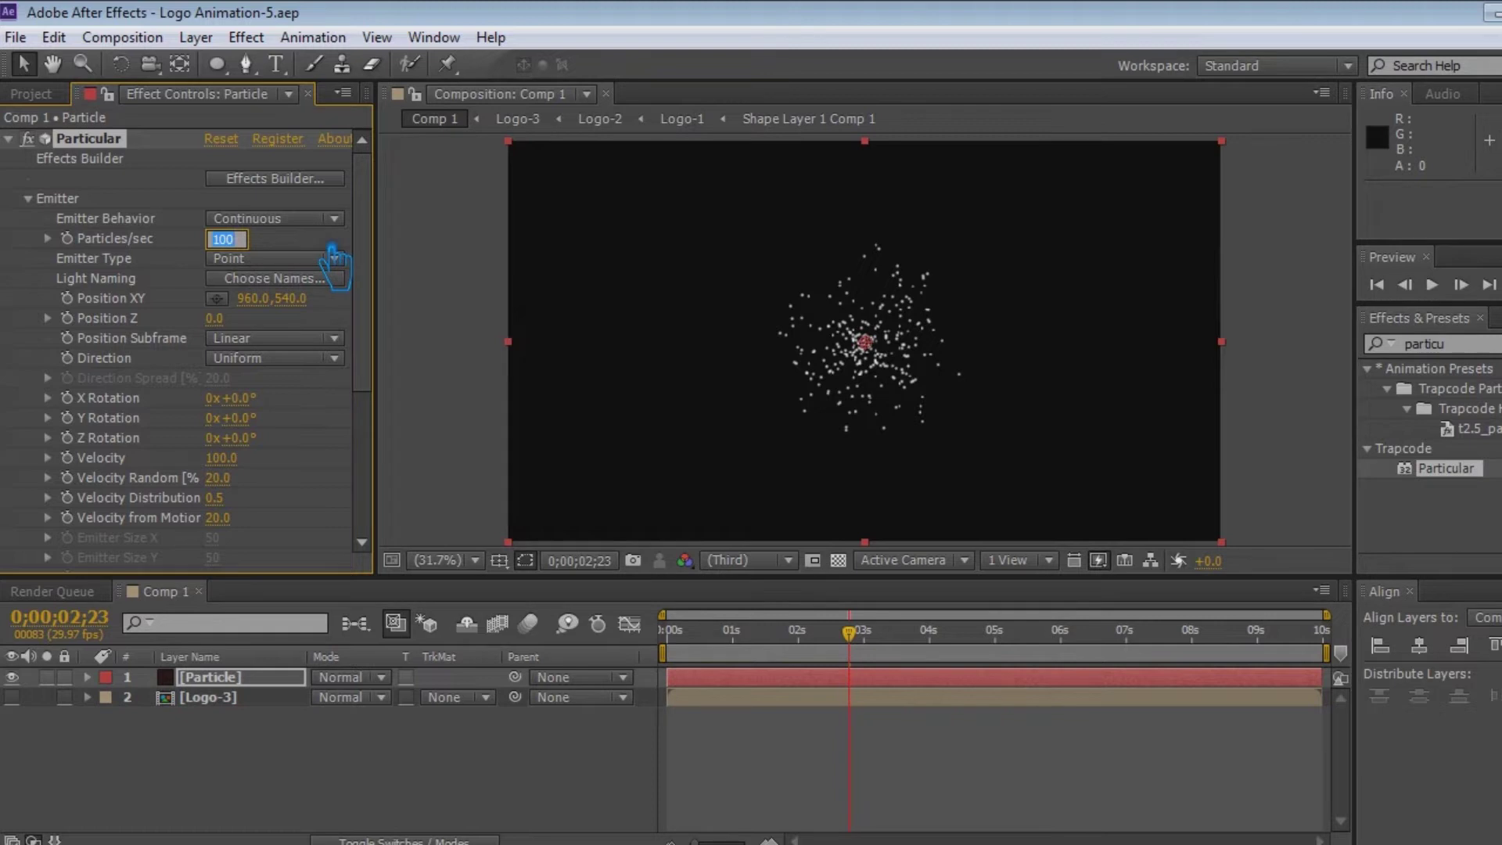
{"action": "type", "text": "2"}
{"action": "key", "text": "Return"}
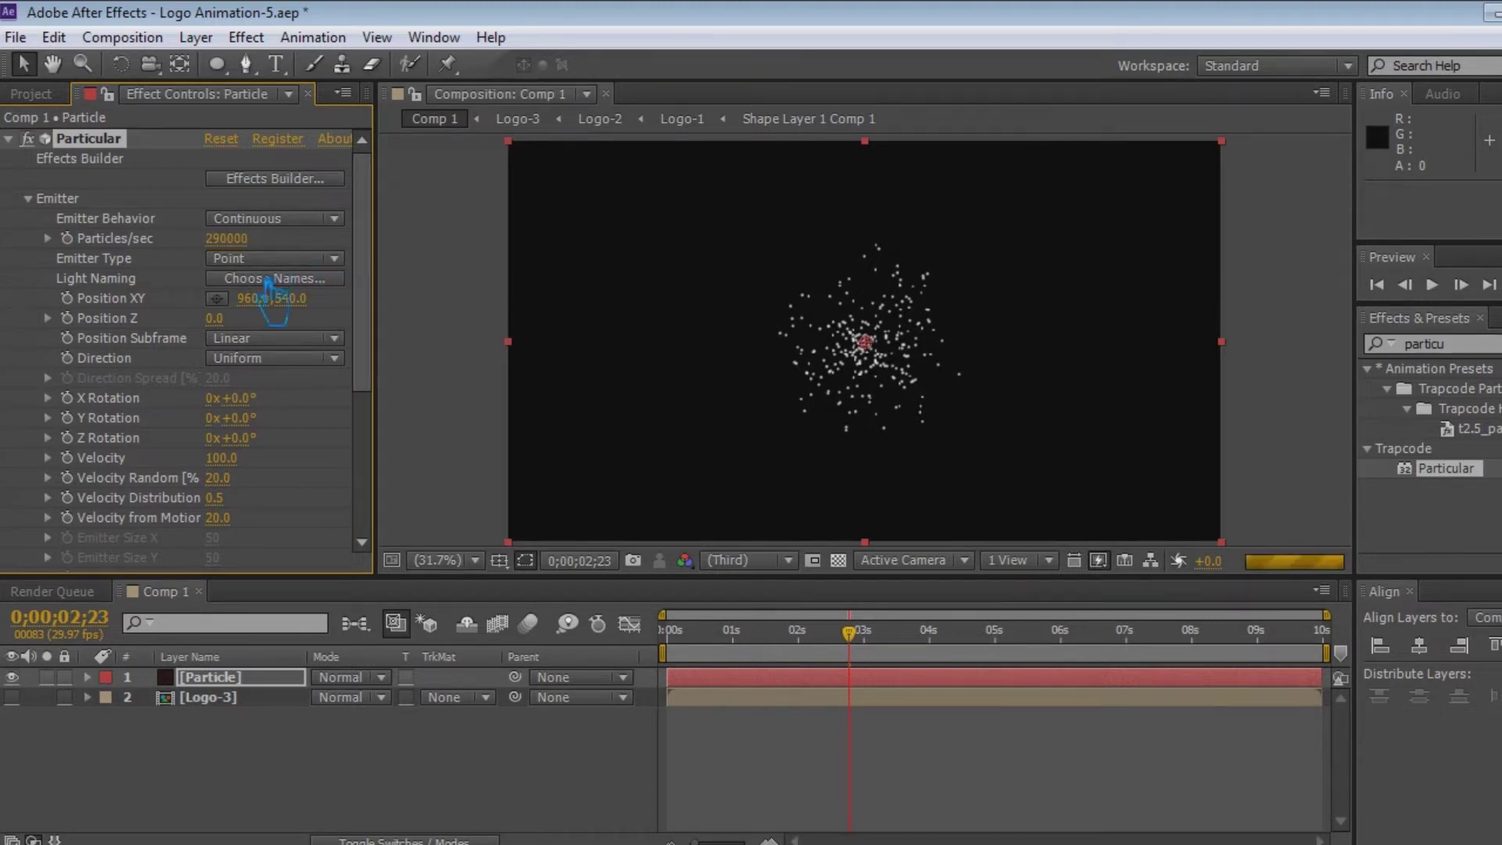
{"action": "left_click", "coordinate": [285, 260]}
{"action": "left_click", "coordinate": [309, 422]}
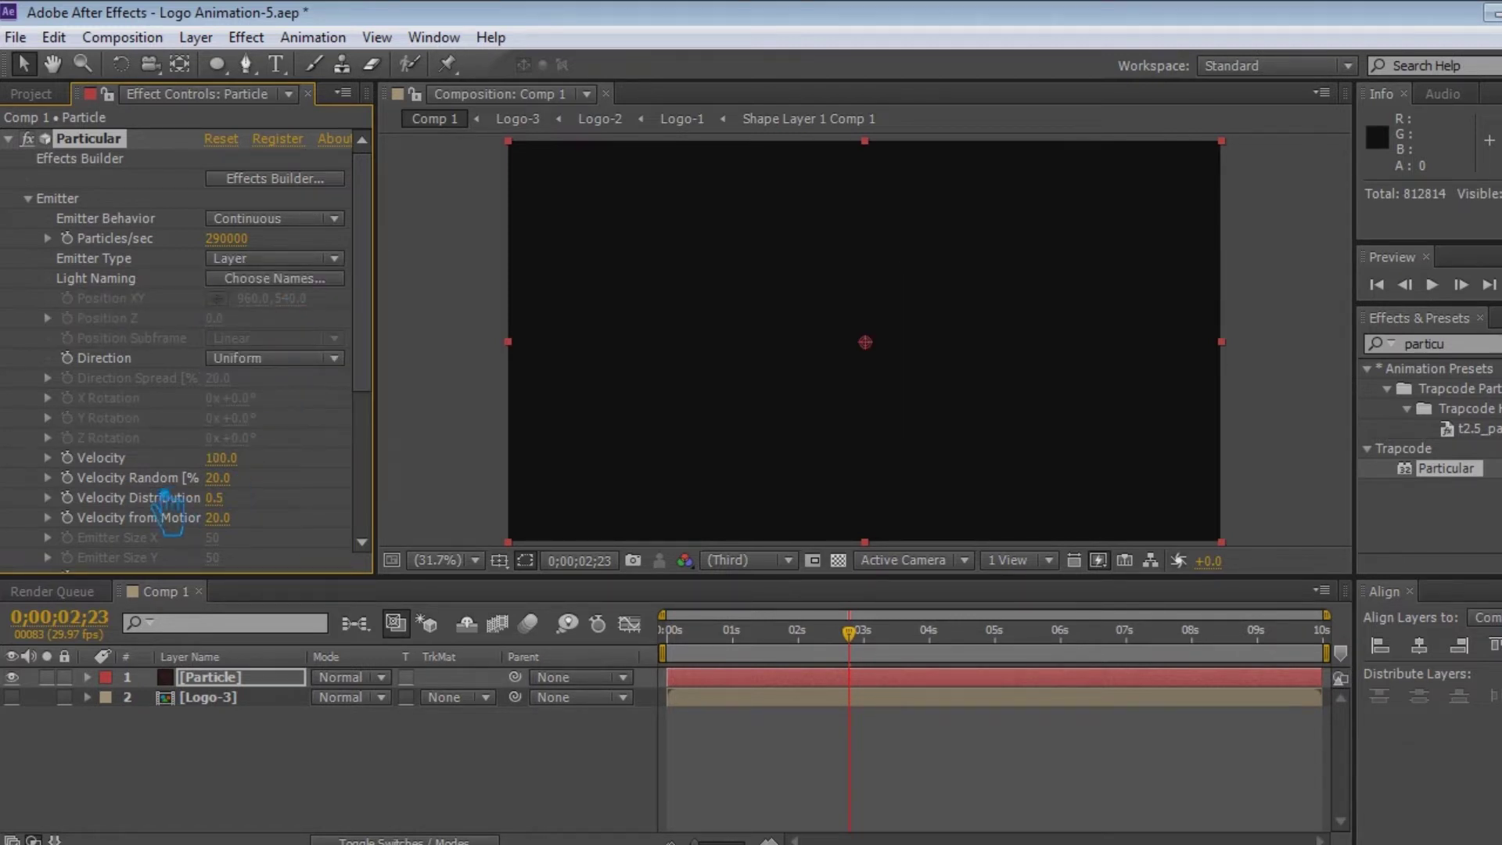
Set the emitter Velocity and Velocity Random both to 0
{"action": "scroll", "coordinate": [216, 462], "scroll_direction": "down", "scroll_amount": 2}
{"action": "left_click", "coordinate": [222, 406]}
{"action": "type", "text": "0"}
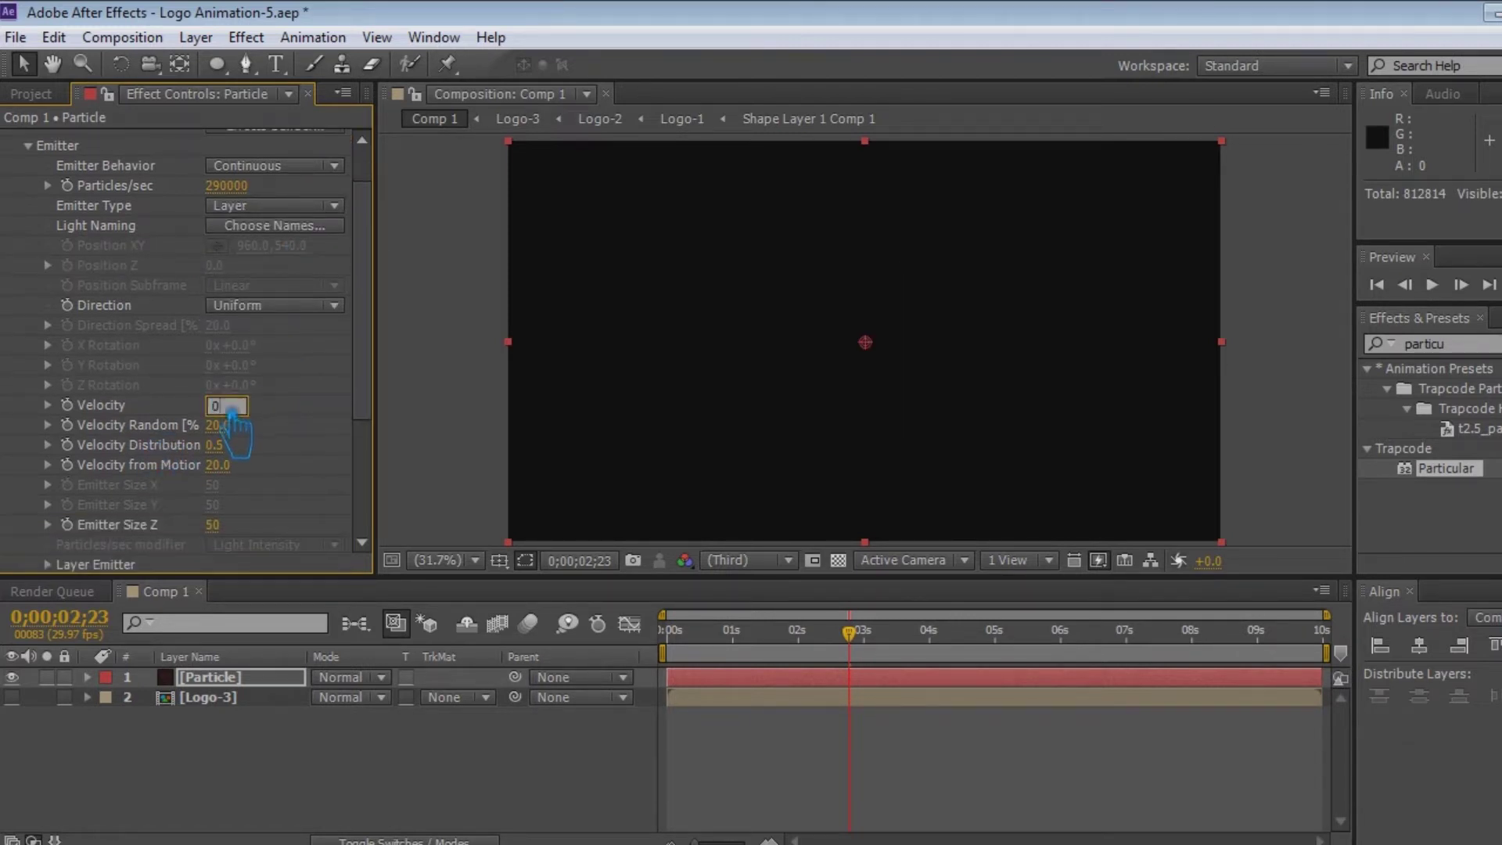
{"action": "key", "text": "Tab"}
{"action": "type", "text": "0"}
{"action": "key", "text": "Return"}
Expand the Layer Emitter settings and select the Logo-3 layer
{"action": "scroll", "coordinate": [315, 493], "scroll_direction": "down", "scroll_amount": 3}
{"action": "scroll", "coordinate": [129, 415], "scroll_direction": "down", "scroll_amount": 4}
{"action": "left_click", "coordinate": [48, 363]}
{"action": "left_click", "coordinate": [274, 383]}
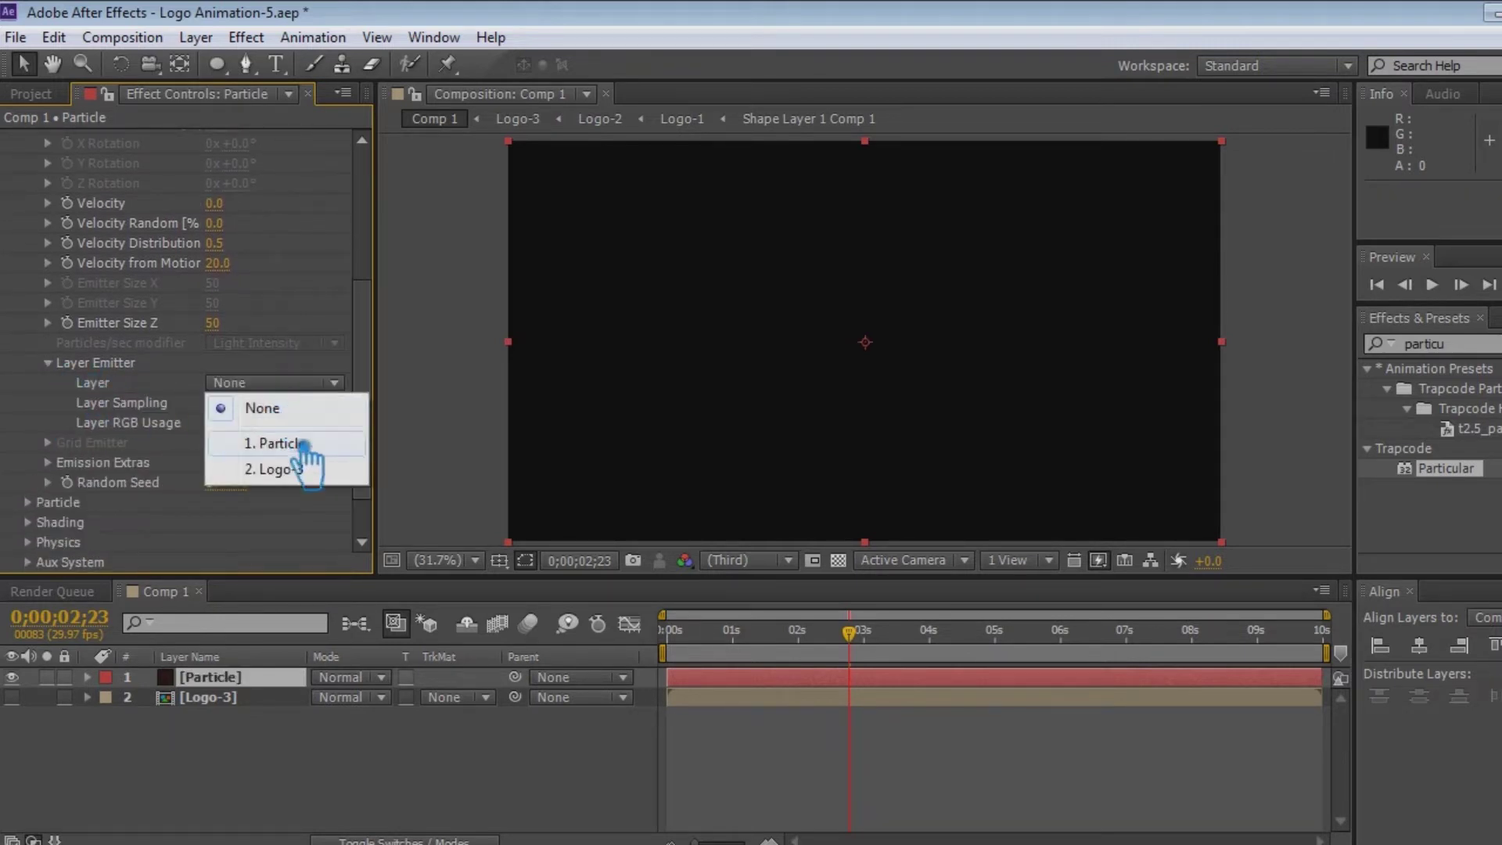
{"action": "left_click", "coordinate": [385, 781]}
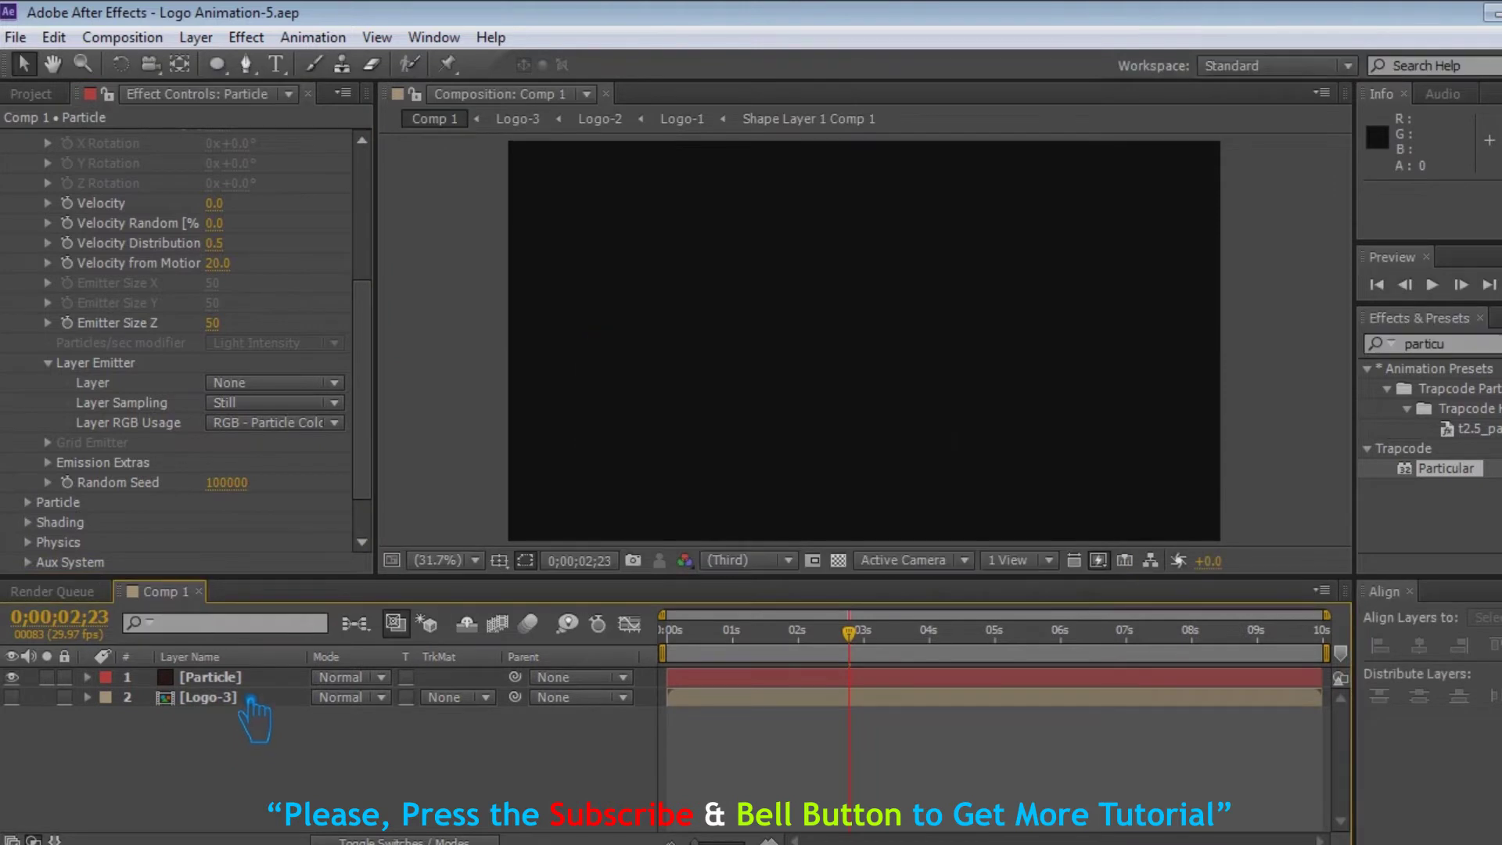
{"action": "left_click", "coordinate": [239, 697]}
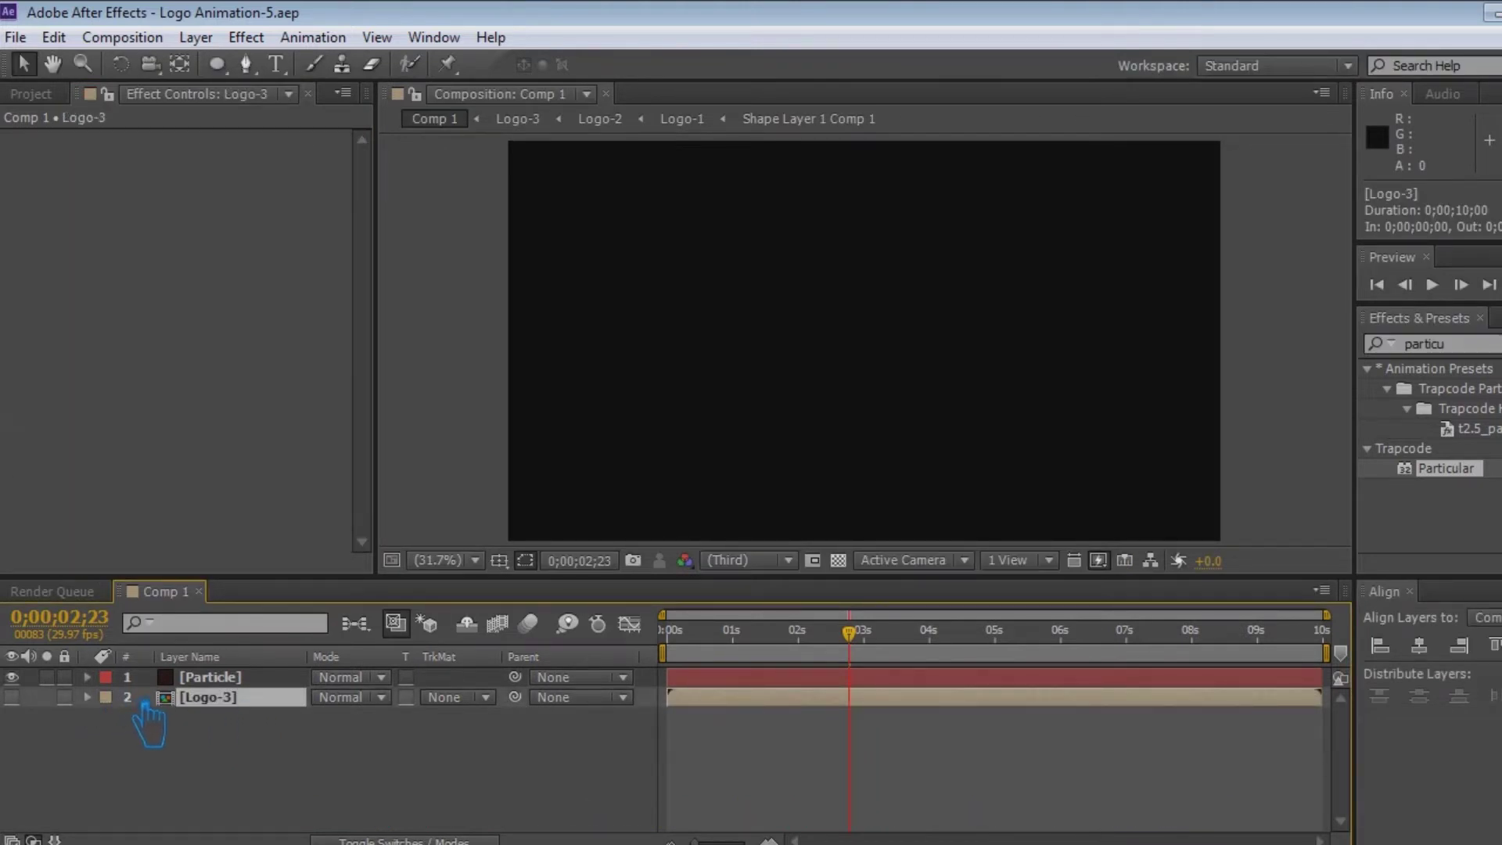
Make Logo-3 a 3D layer, hide it, and save
{"action": "key", "text": "F4"}
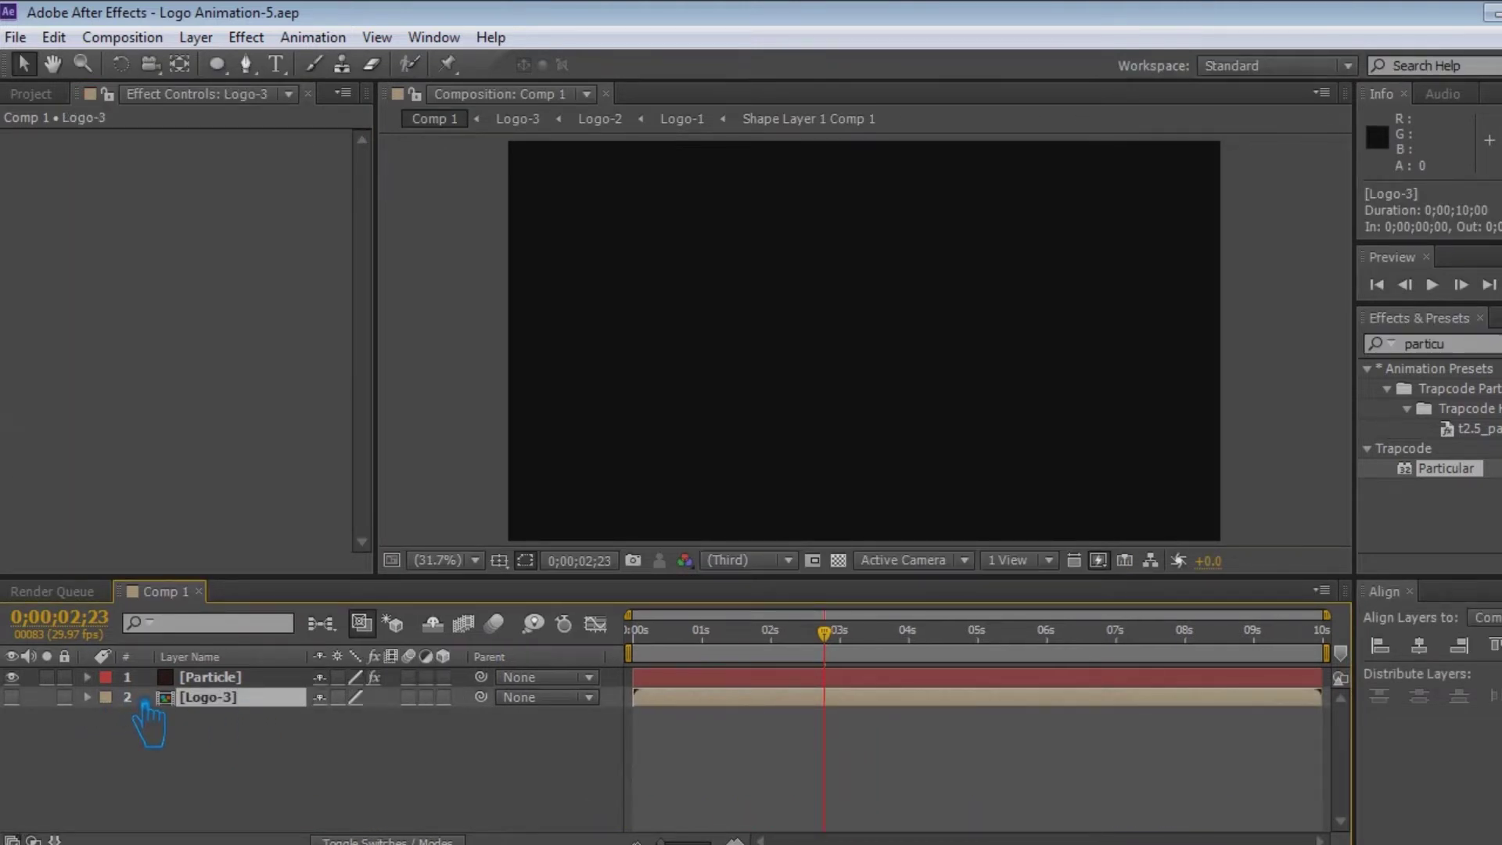
{"action": "left_click", "coordinate": [12, 697]}
{"action": "left_click", "coordinate": [443, 697]}
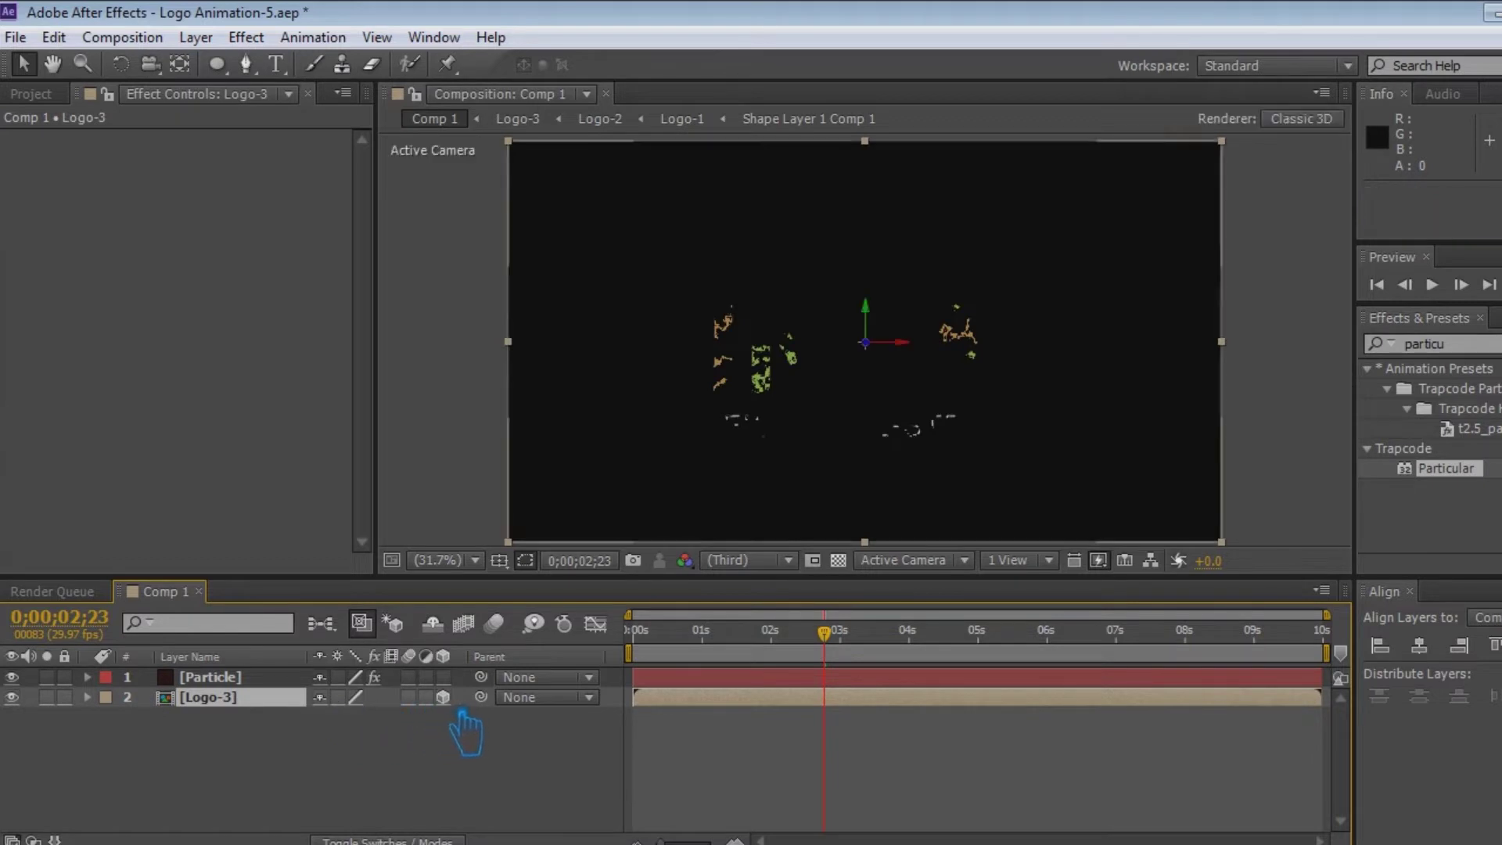
{"action": "left_click", "coordinate": [438, 774]}
{"action": "key", "text": "ctrl+s"}
{"action": "left_click", "coordinate": [12, 697]}
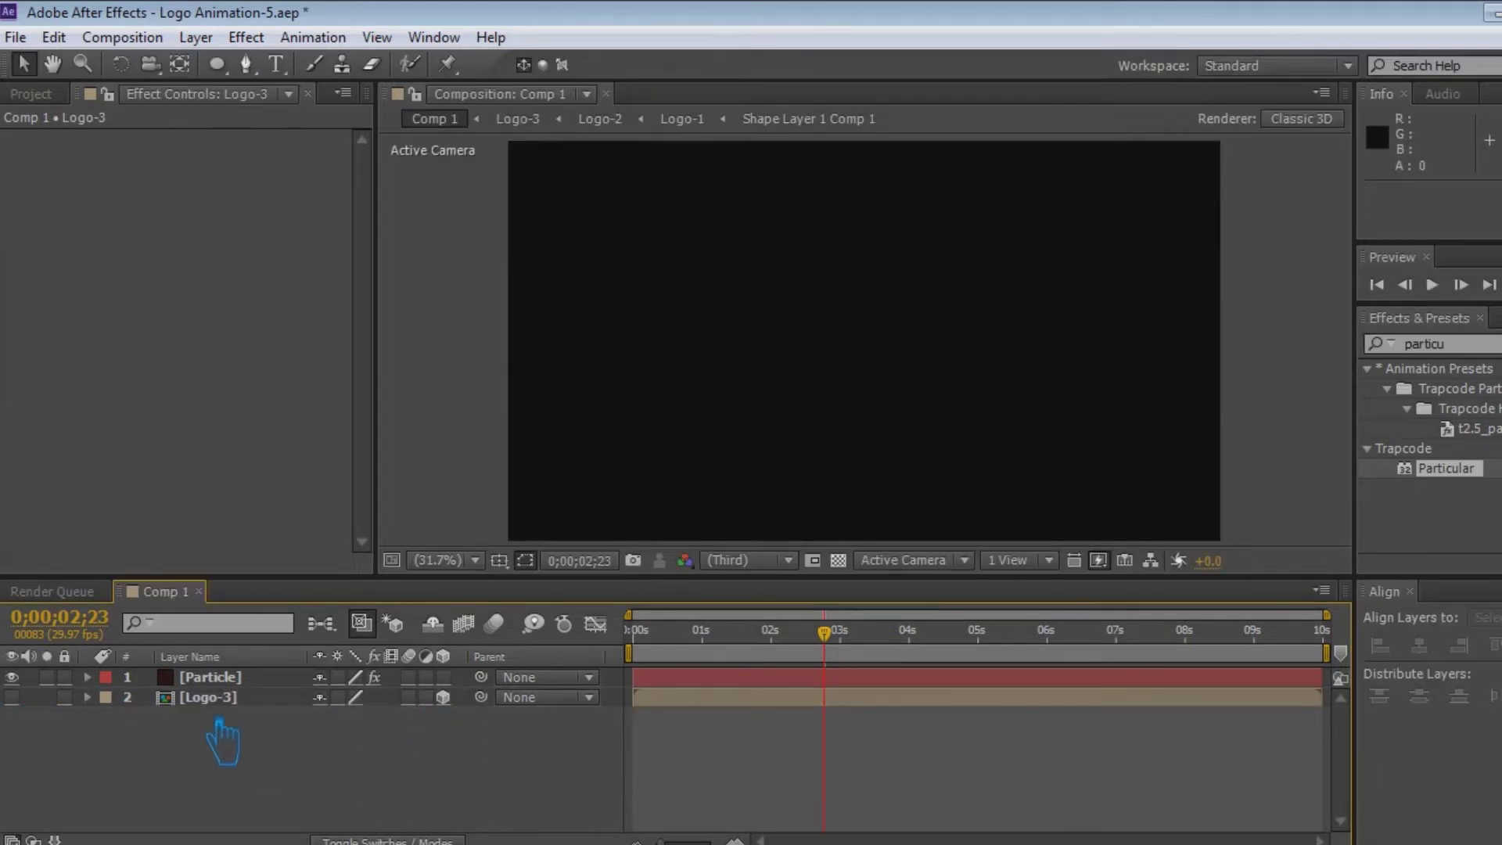
{"action": "key", "text": "ctrl+s"}
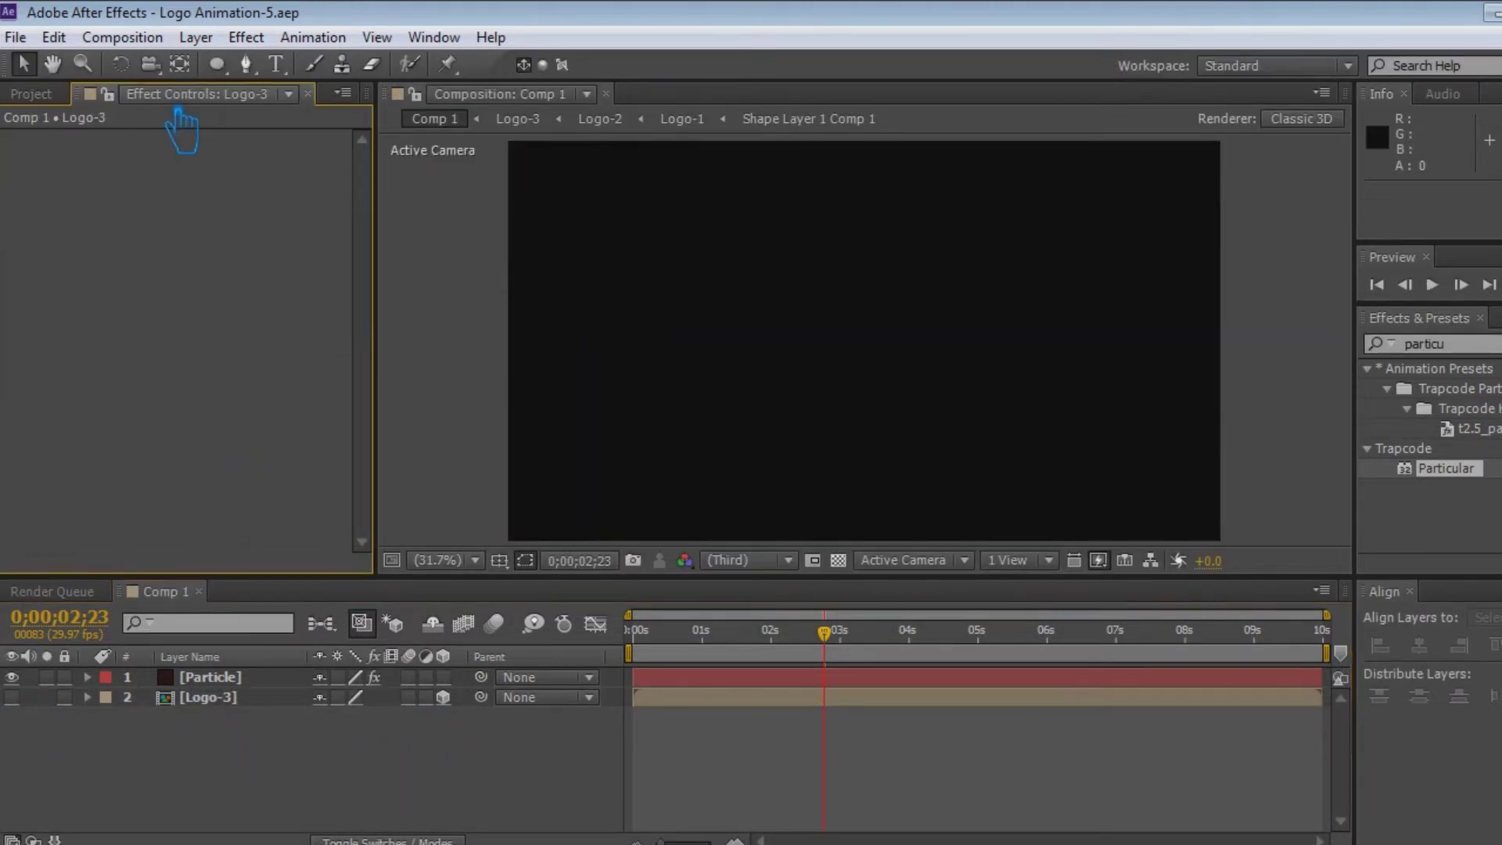
Set Particular's Layer Emitter source layer to Logo-3
{"action": "left_click", "coordinate": [223, 678]}
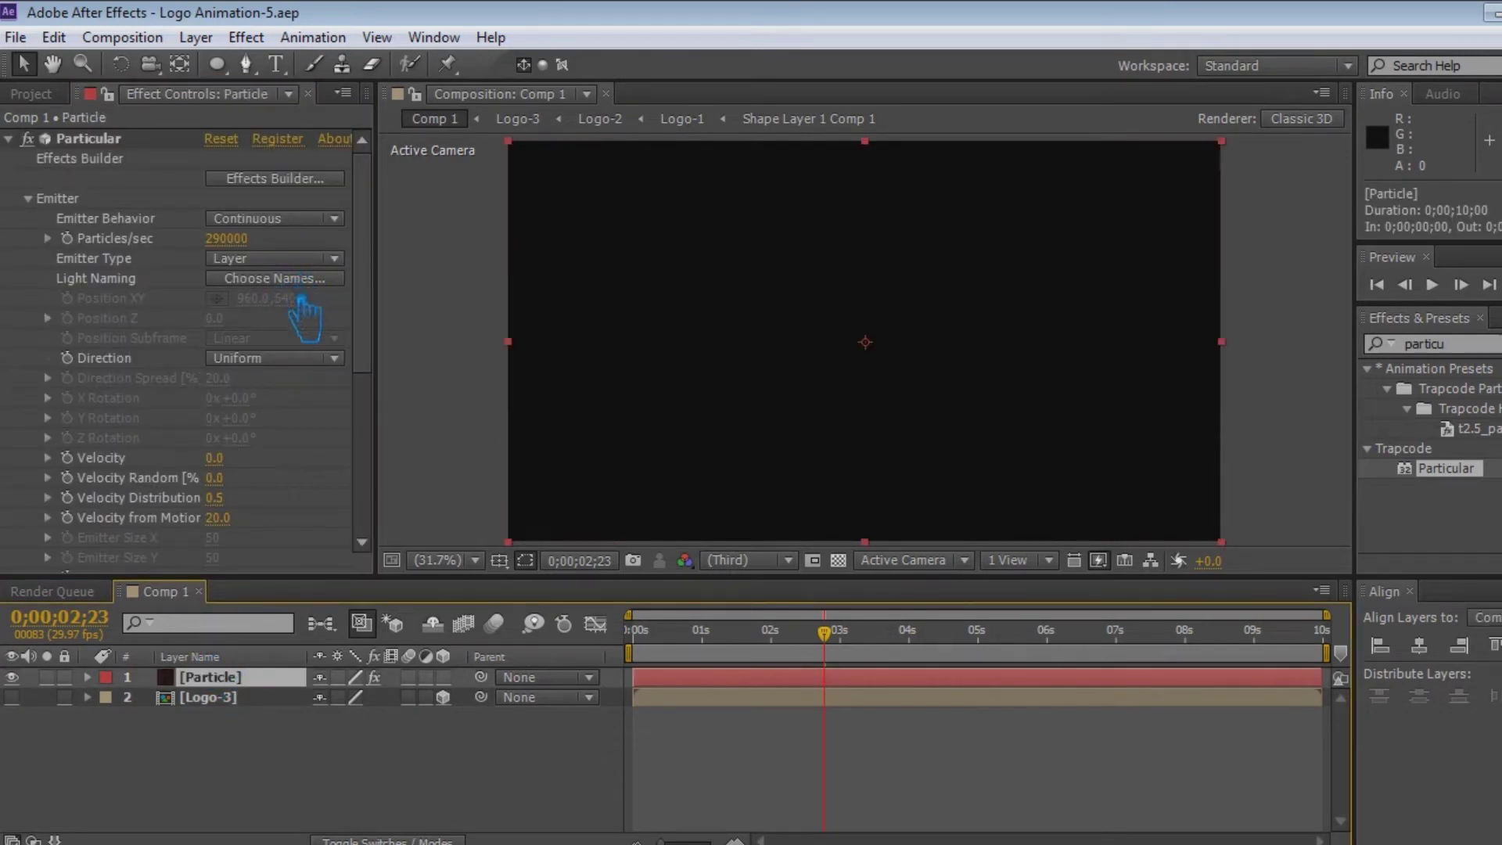
{"action": "scroll", "coordinate": [278, 503], "scroll_direction": "down", "scroll_amount": 10}
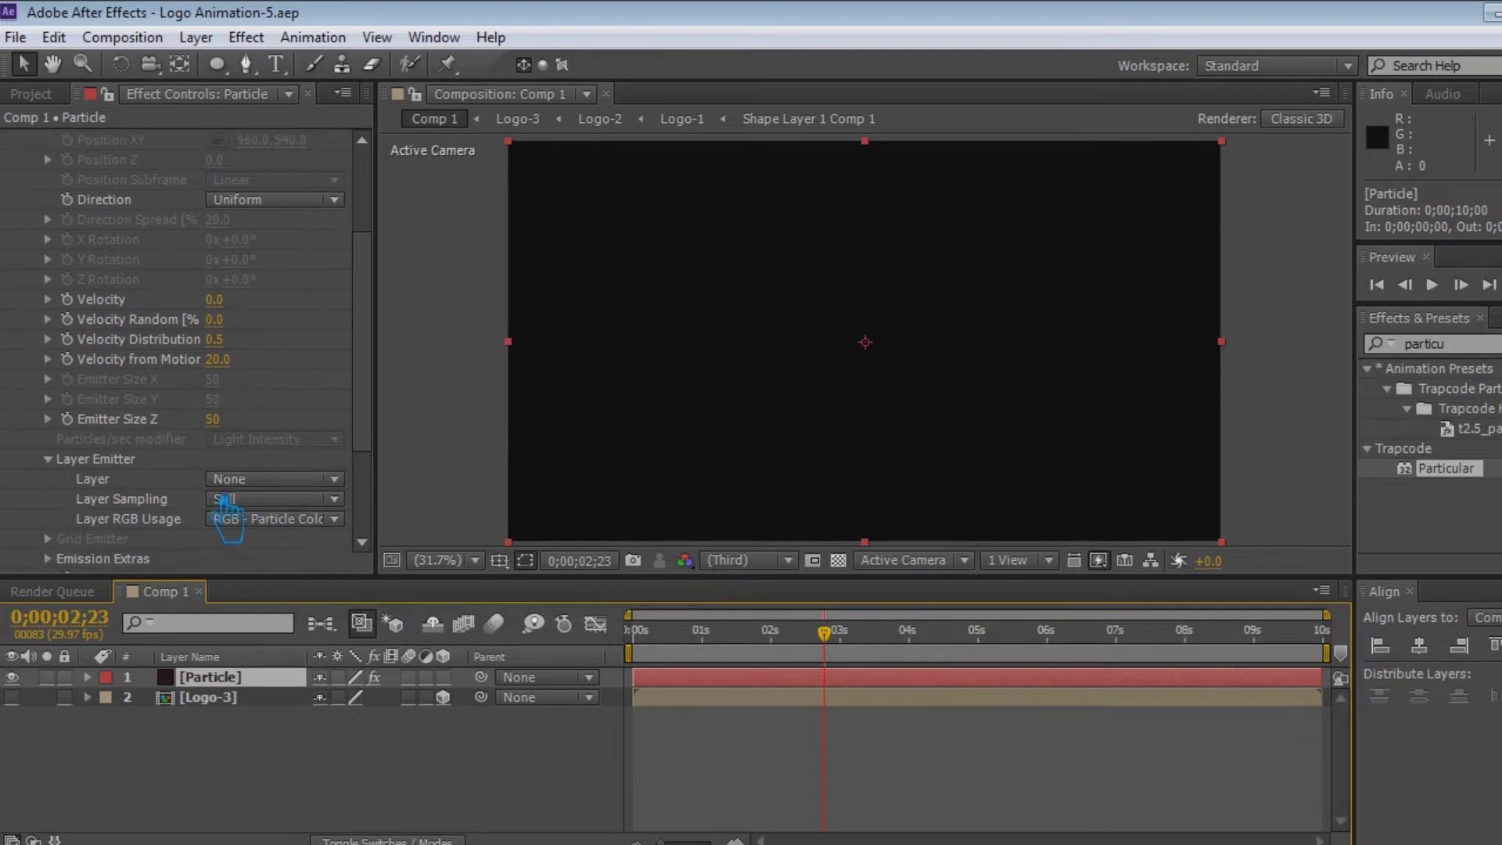
{"action": "left_click", "coordinate": [274, 409]}
{"action": "left_click", "coordinate": [309, 498]}
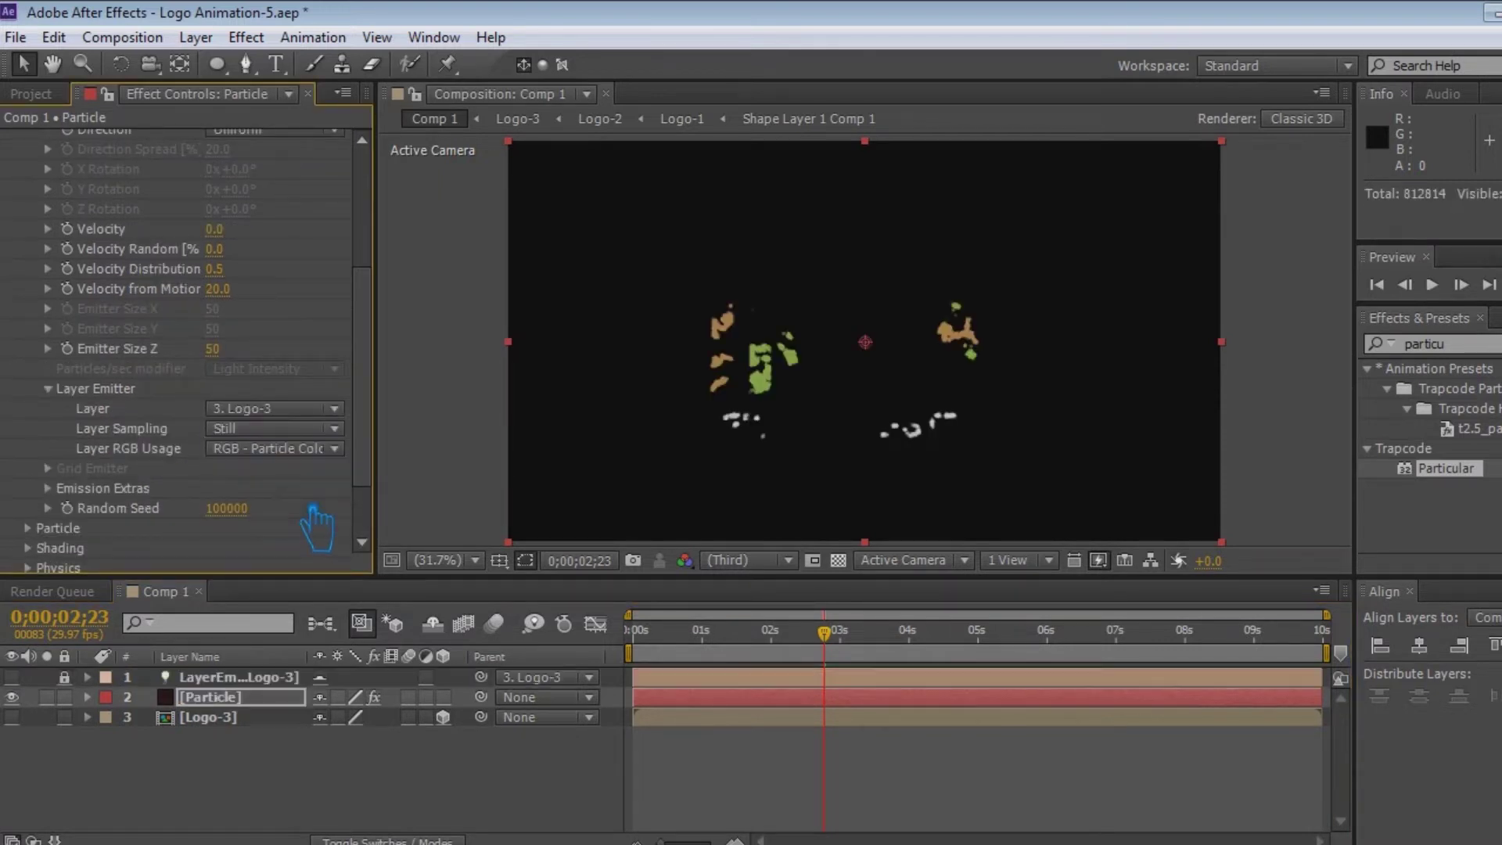
Set Layer Sampling to Particle Birth Time and RGB Usage to XYZ Velocity, then save
{"action": "left_click", "coordinate": [274, 429]}
{"action": "left_click", "coordinate": [286, 479]}
{"action": "left_click", "coordinate": [297, 448]}
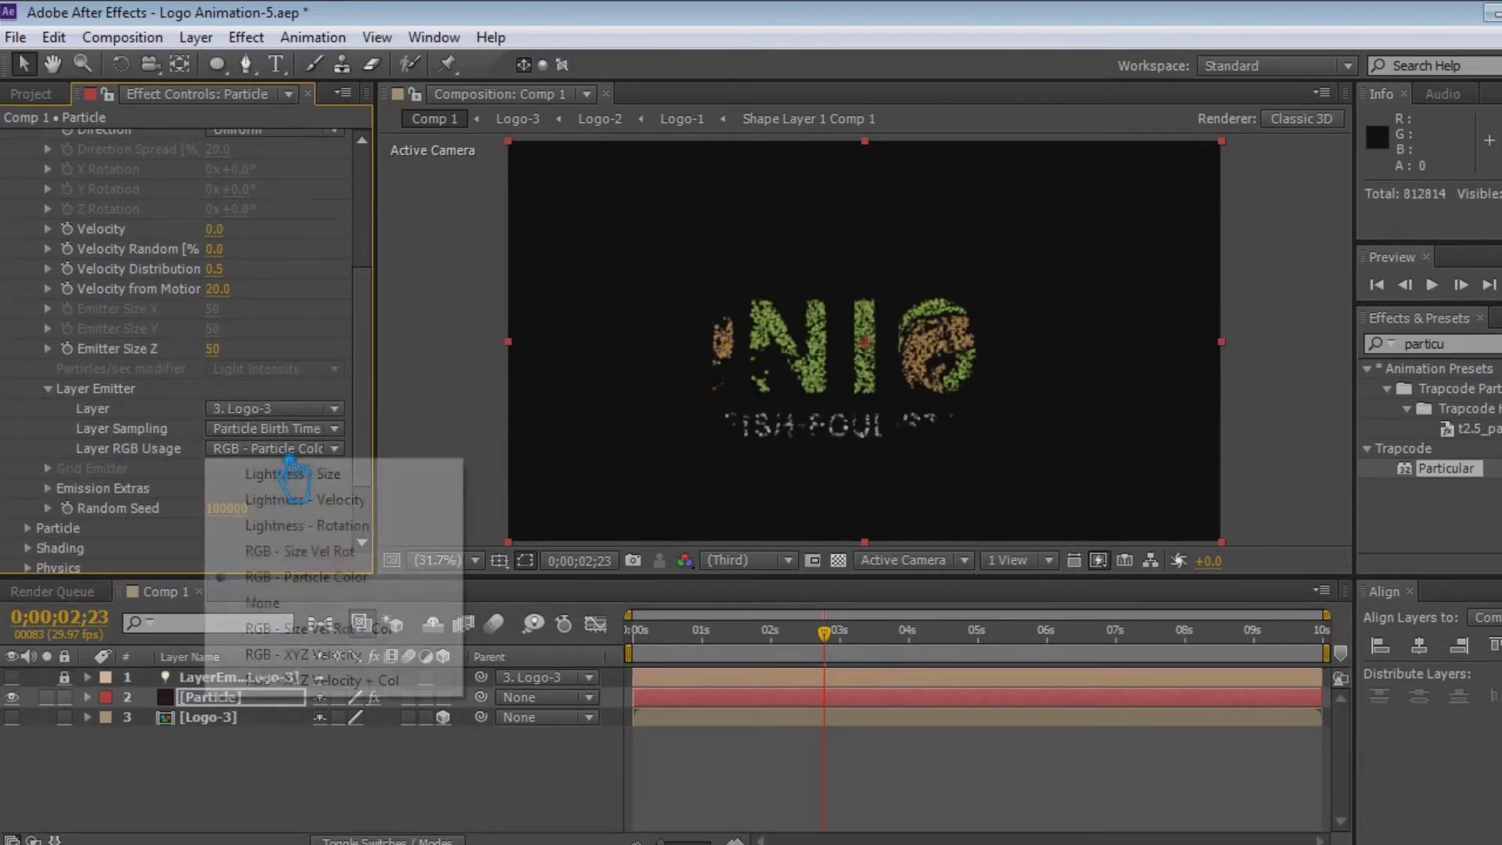
{"action": "left_click", "coordinate": [344, 657]}
{"action": "key", "text": "ctrl+s"}
{"action": "scroll", "coordinate": [266, 489], "scroll_direction": "down", "scroll_amount": 2}
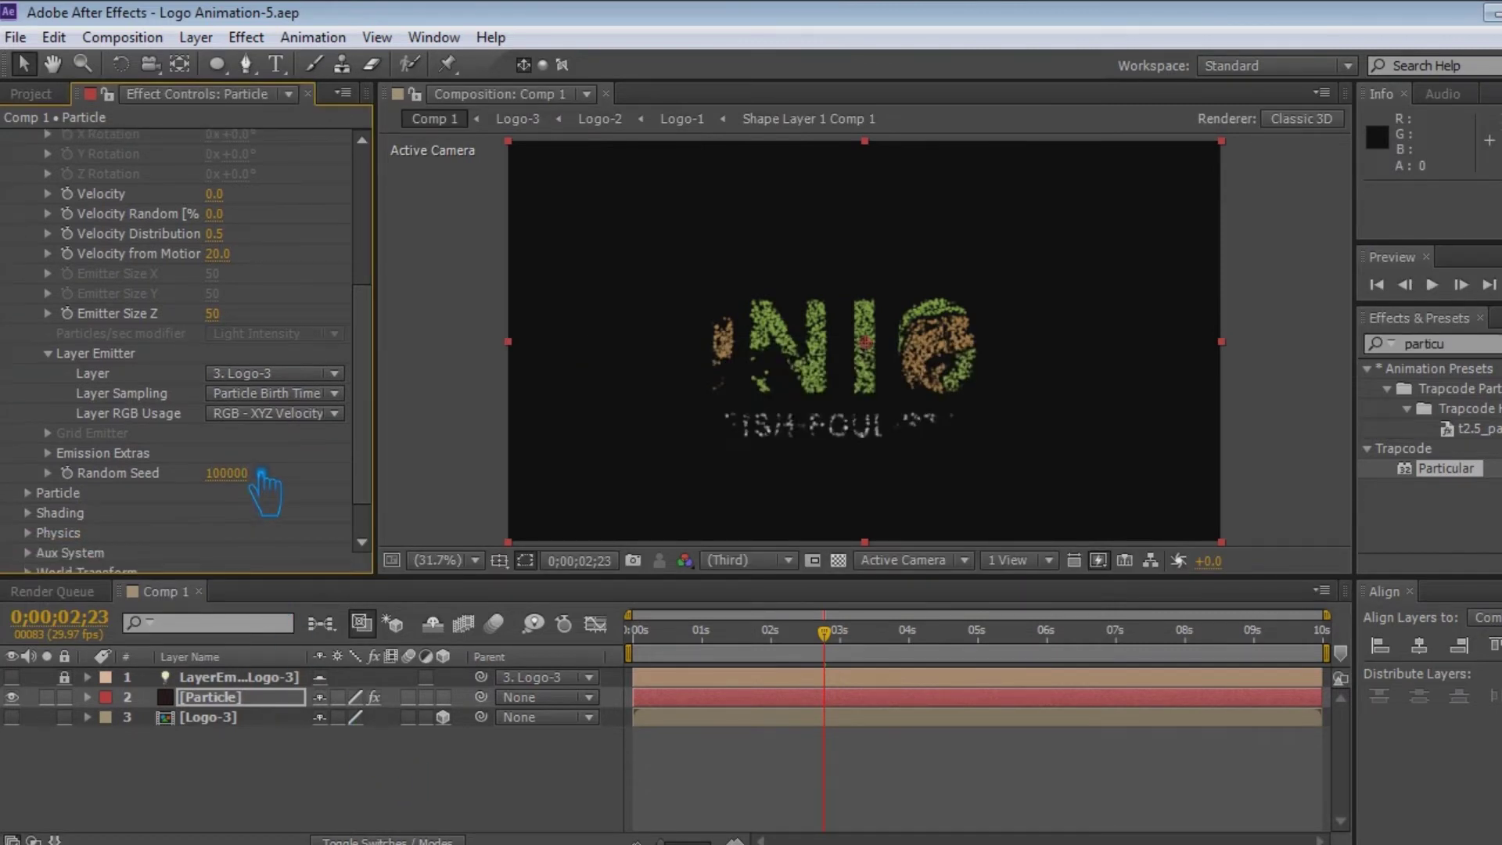
{"action": "scroll", "coordinate": [265, 490], "scroll_direction": "down", "scroll_amount": 3}
{"action": "left_click", "coordinate": [75, 299]}
{"action": "scroll", "coordinate": [94, 293], "scroll_direction": "up", "scroll_amount": 5}
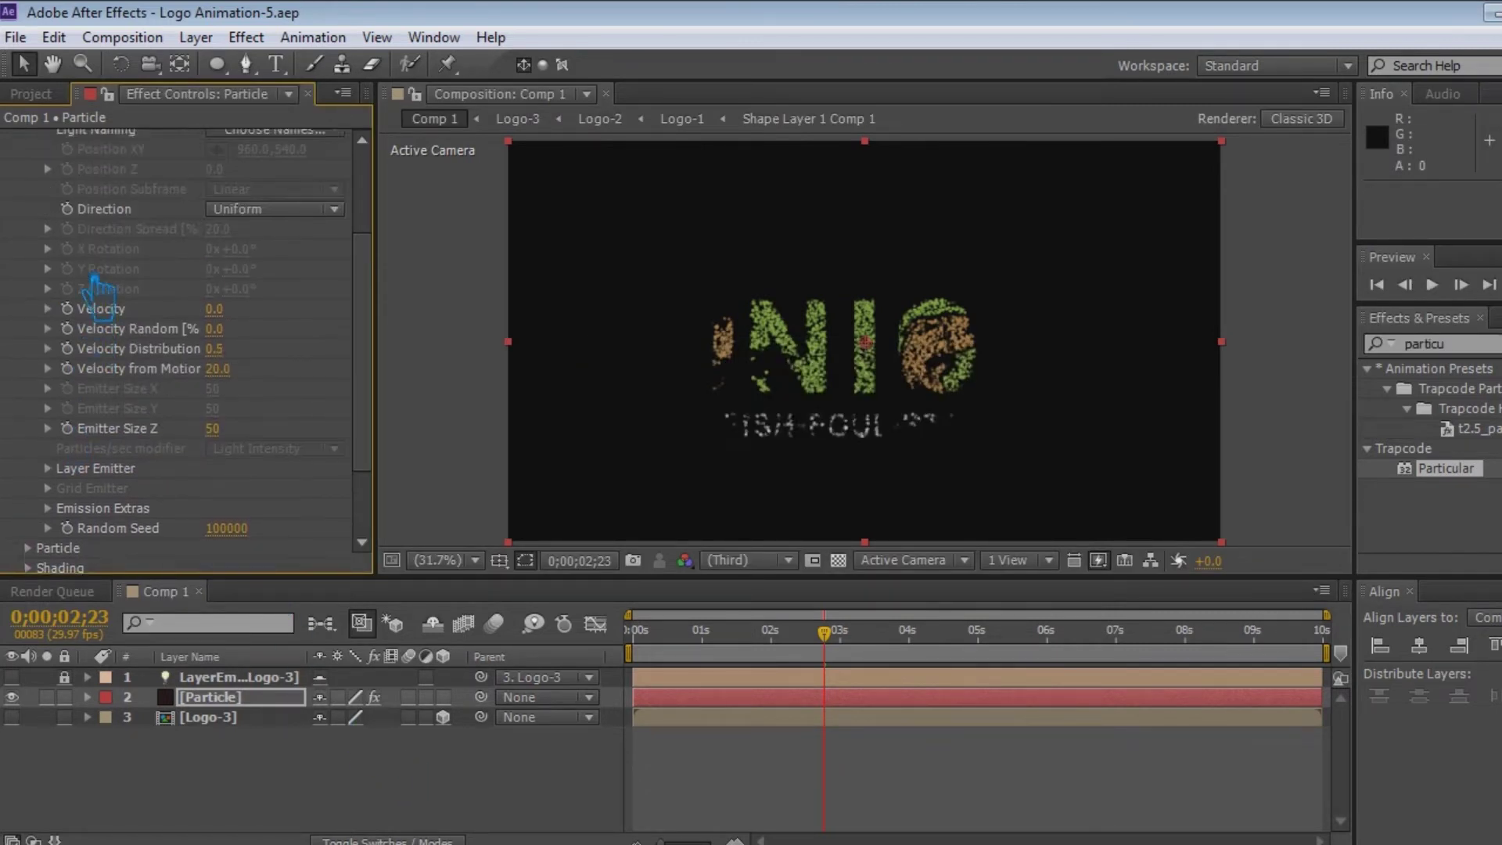
Collapse Particular's Emitter group and look through the Particle appearance settings
{"action": "scroll", "coordinate": [91, 279], "scroll_direction": "up", "scroll_amount": 6}
{"action": "left_click", "coordinate": [52, 200]}
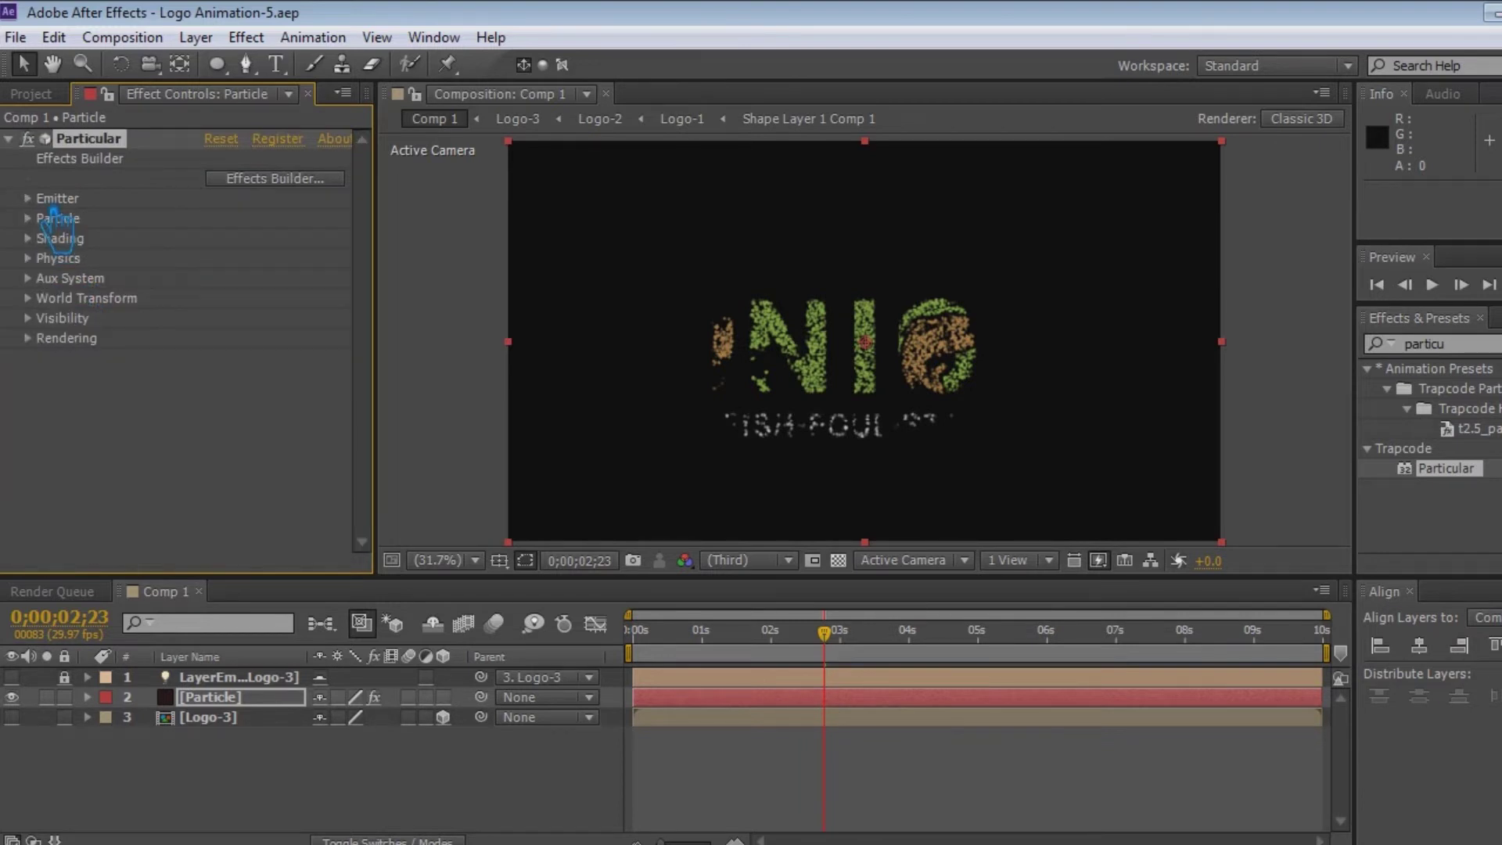
{"action": "left_click", "coordinate": [50, 227]}
{"action": "scroll", "coordinate": [55, 239], "scroll_direction": "down", "scroll_amount": 2}
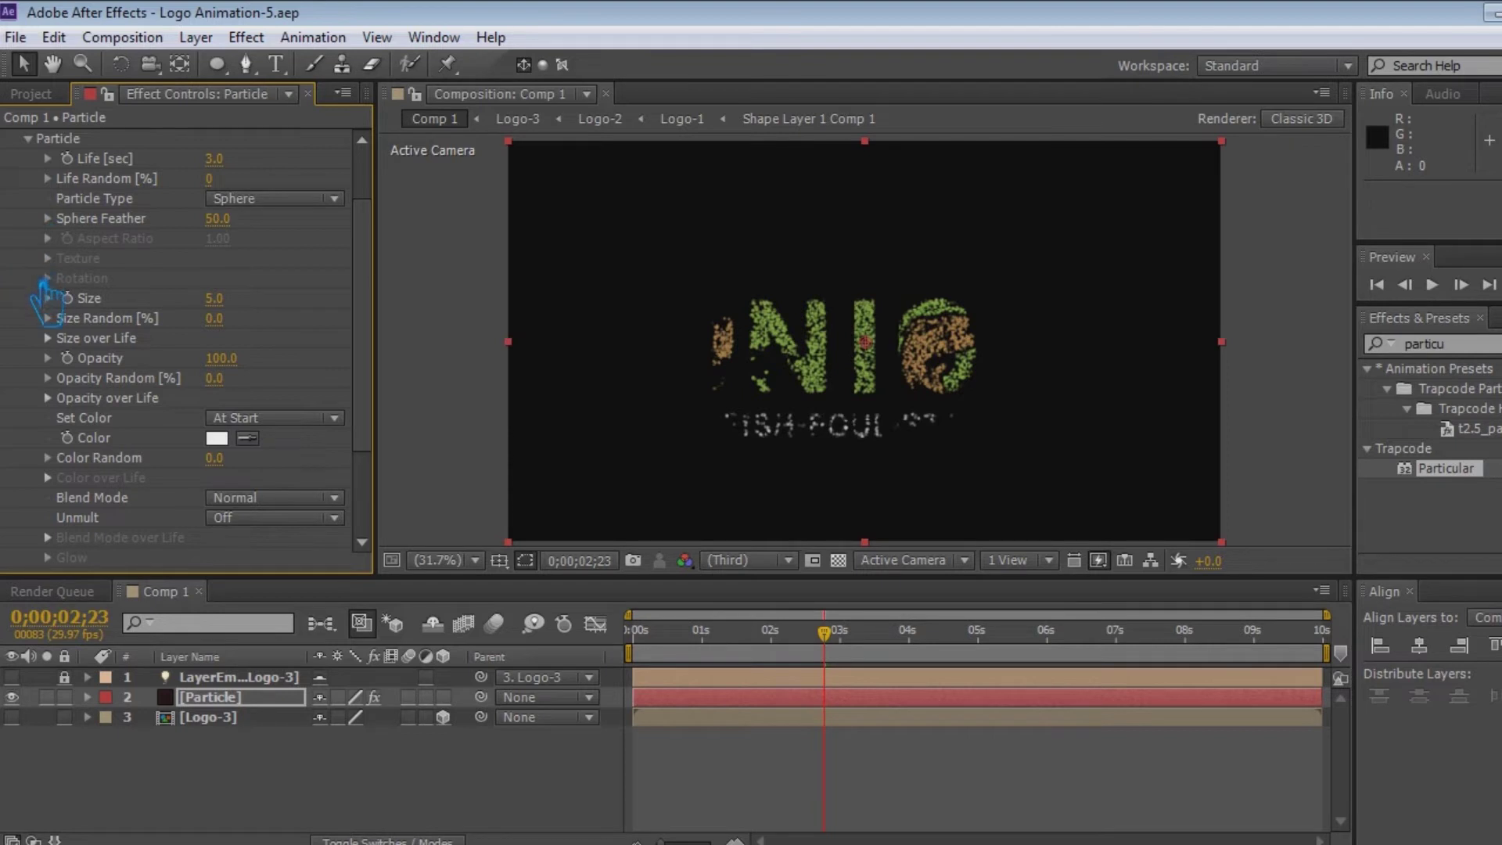
{"action": "scroll", "coordinate": [43, 299], "scroll_direction": "down", "scroll_amount": 2}
{"action": "scroll", "coordinate": [41, 293], "scroll_direction": "down", "scroll_amount": 2}
{"action": "scroll", "coordinate": [37, 286], "scroll_direction": "up", "scroll_amount": 5}
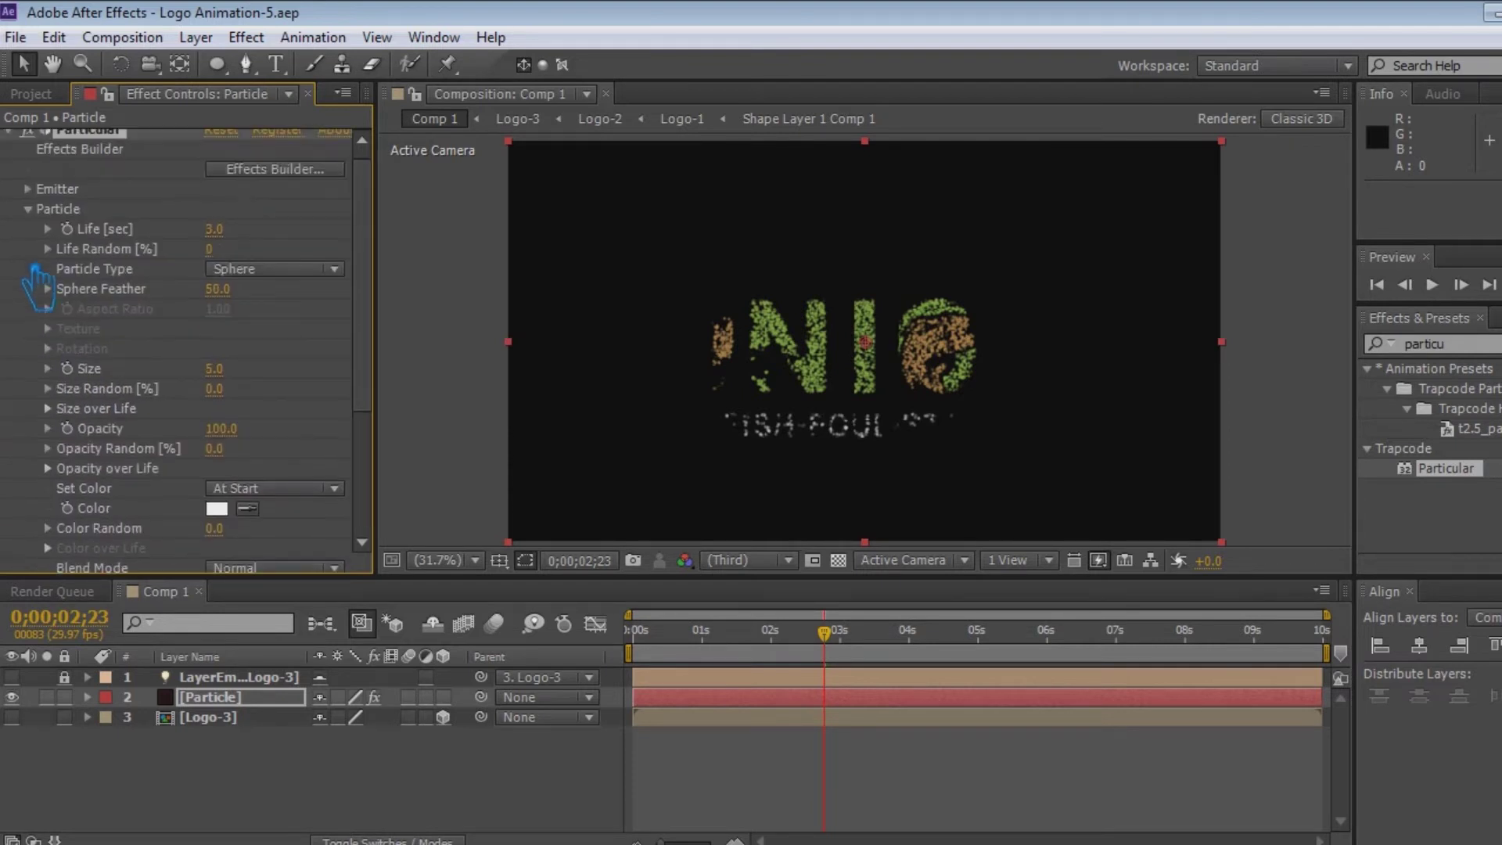
{"action": "left_click", "coordinate": [48, 219]}
In Shading, switch Shadowlet for Main and Shadowlet for Aux On and save the project
{"action": "left_click", "coordinate": [48, 239]}
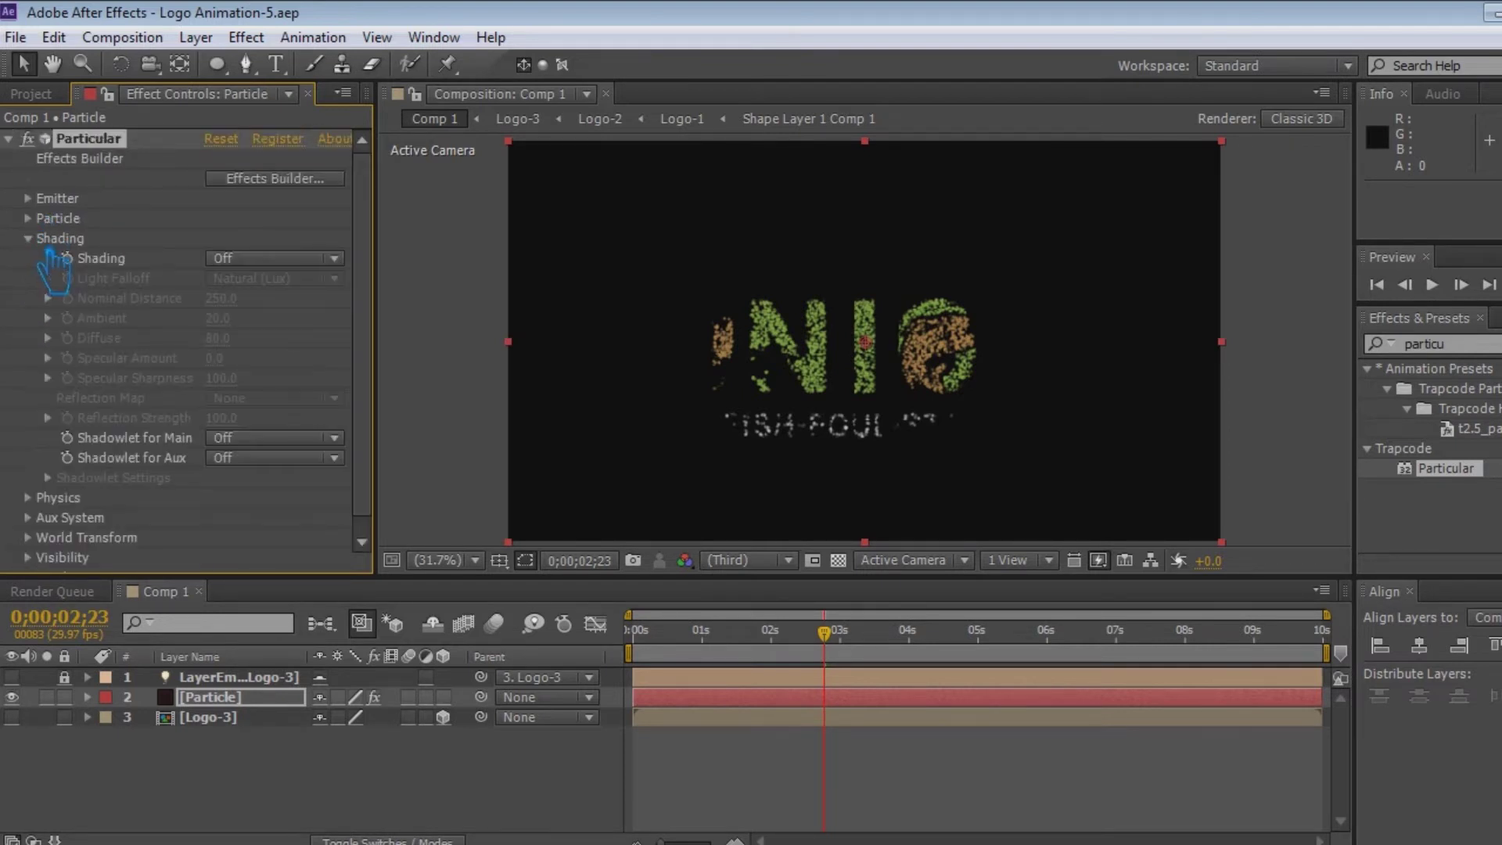
{"action": "left_click", "coordinate": [268, 260]}
{"action": "left_click", "coordinate": [268, 438]}
{"action": "left_click", "coordinate": [259, 489]}
{"action": "left_click", "coordinate": [262, 459]}
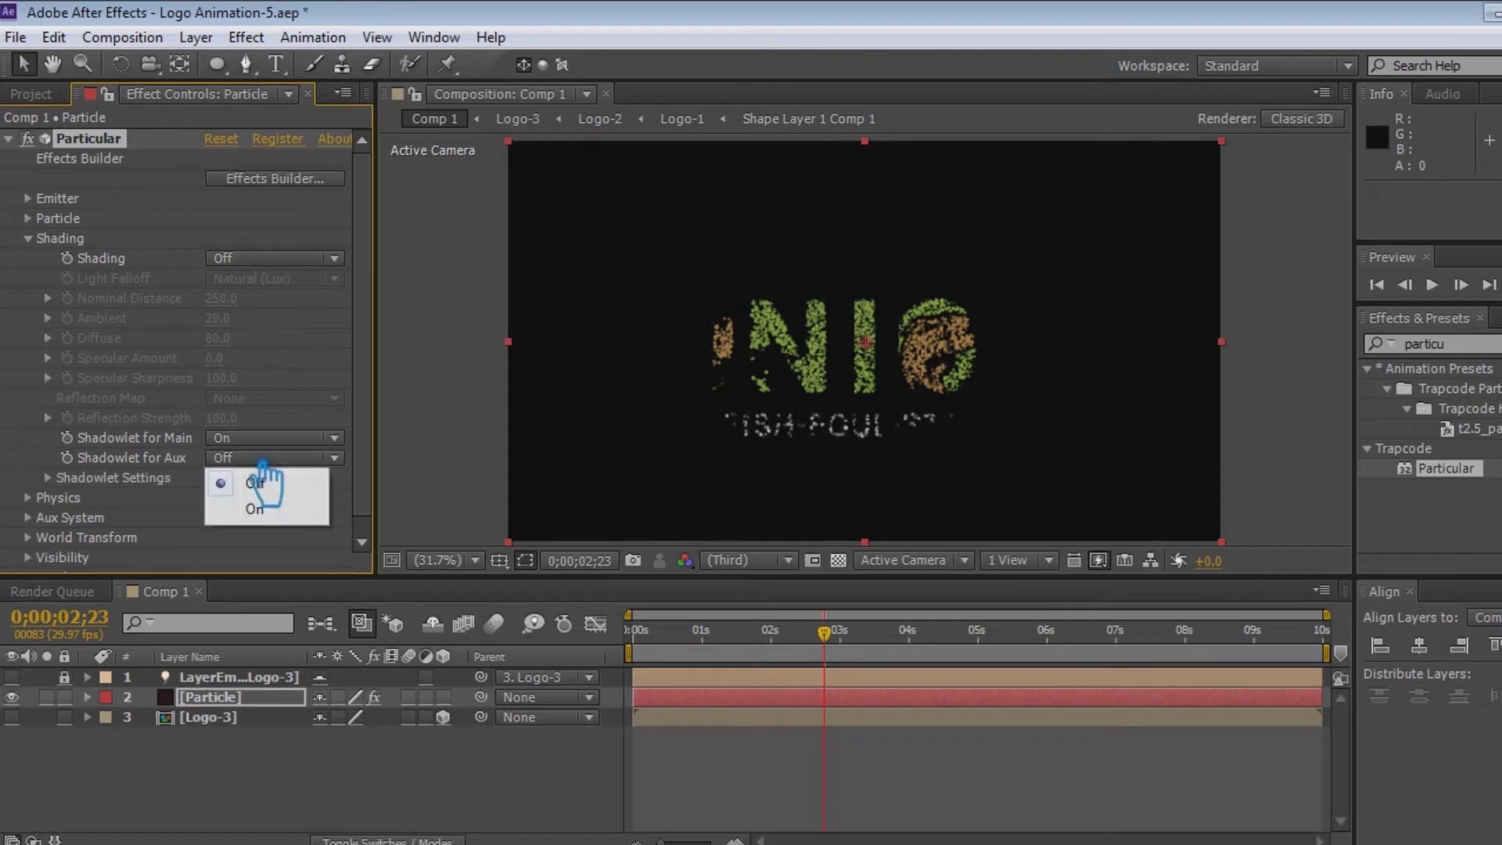
{"action": "left_click", "coordinate": [255, 509]}
{"action": "key", "text": "ctrl+s"}
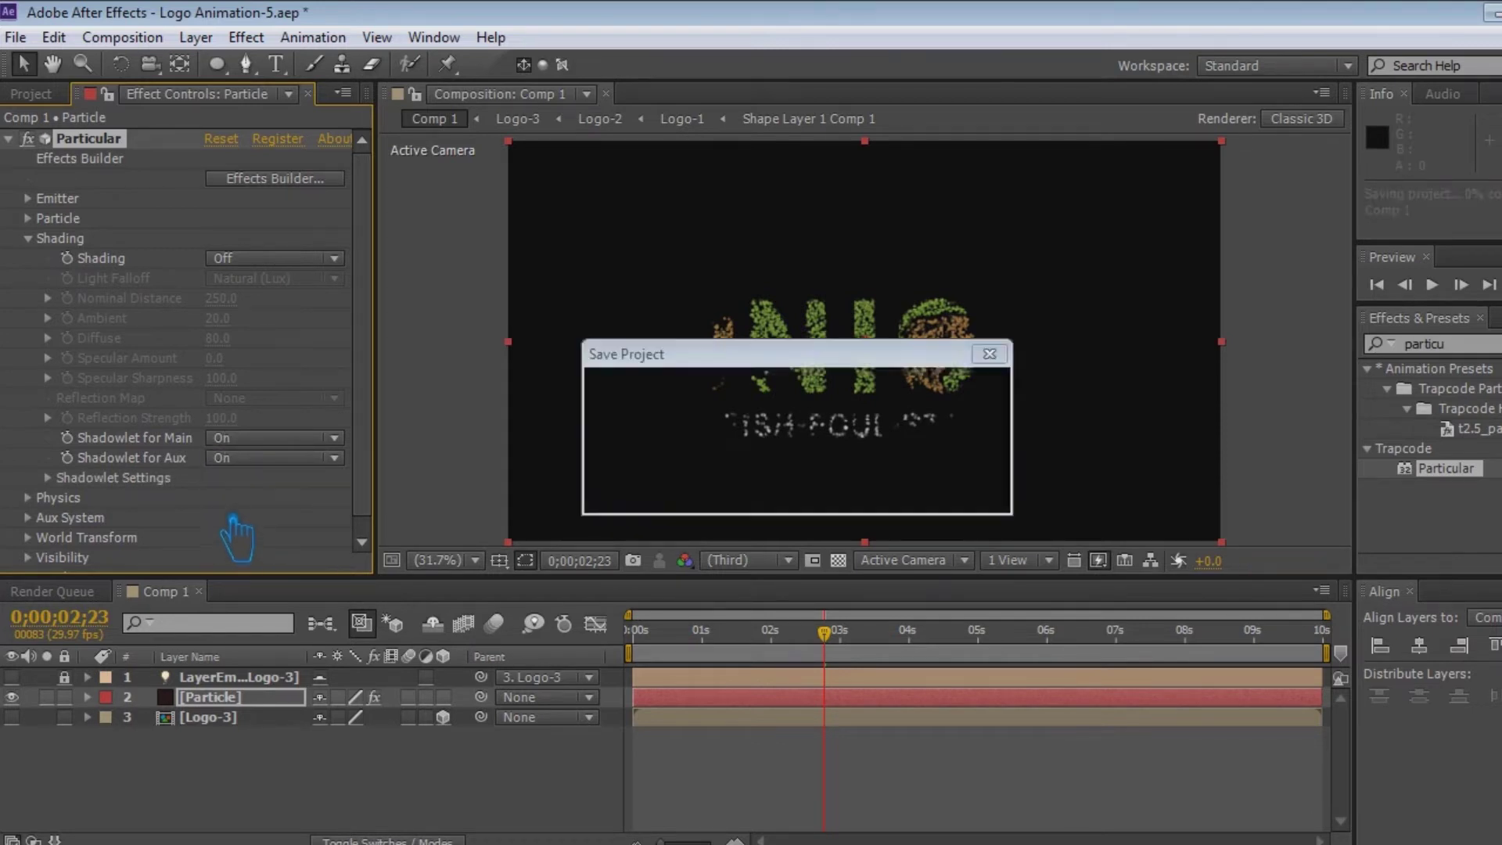
{"action": "left_click", "coordinate": [53, 498]}
Try Gravity and Physics Time Factor changes in Physics > Air, undoing both
{"action": "scroll", "coordinate": [282, 520], "scroll_direction": "down", "scroll_amount": 3}
{"action": "left_click_drag", "start_coordinate": [215, 423], "coordinate": [283, 438]}
{"action": "key", "text": "ctrl+z"}
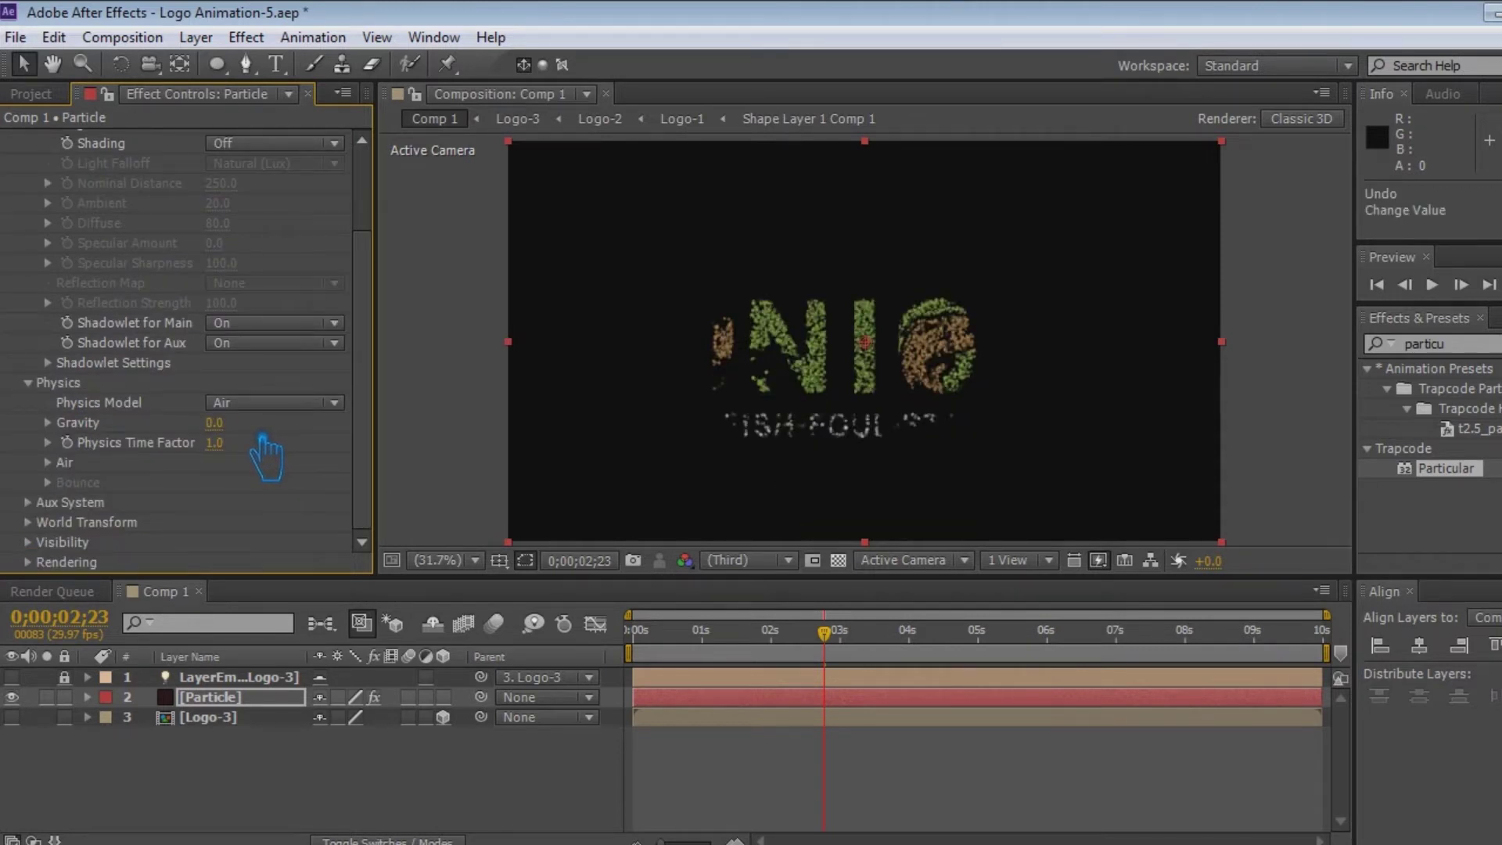
{"action": "left_click", "coordinate": [49, 463]}
{"action": "scroll", "coordinate": [79, 469], "scroll_direction": "down", "scroll_amount": 3}
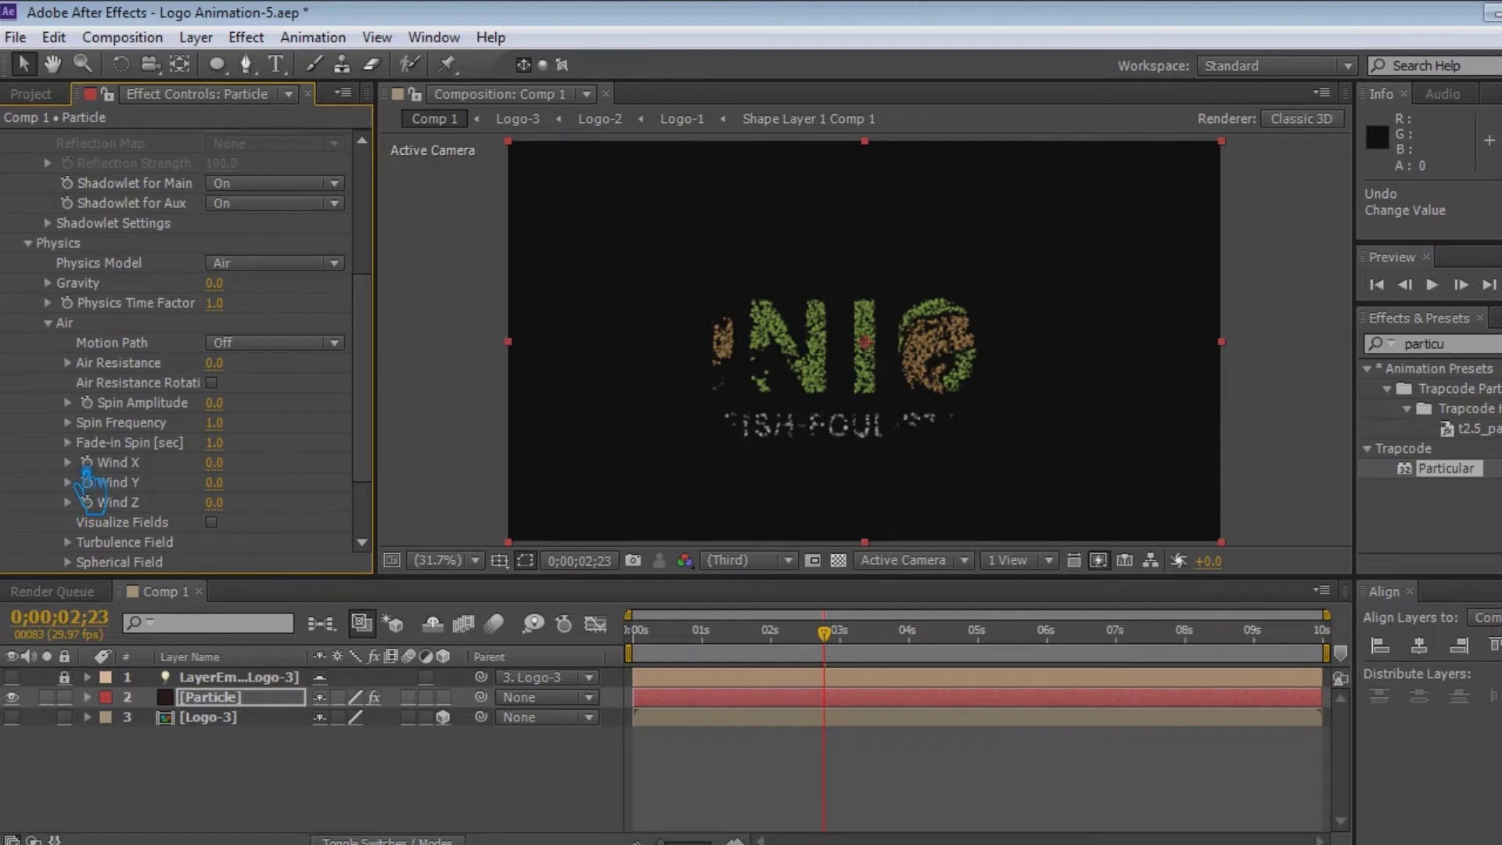
{"action": "left_click_drag", "start_coordinate": [207, 306], "coordinate": [195, 307]}
{"action": "key", "text": "ctrl+z"}
Set the Turbulence Field's Affect Position to 45 and save
{"action": "left_click", "coordinate": [69, 542]}
{"action": "scroll", "coordinate": [87, 565], "scroll_direction": "down", "scroll_amount": 4}
{"action": "scroll", "coordinate": [261, 533], "scroll_direction": "down", "scroll_amount": 2}
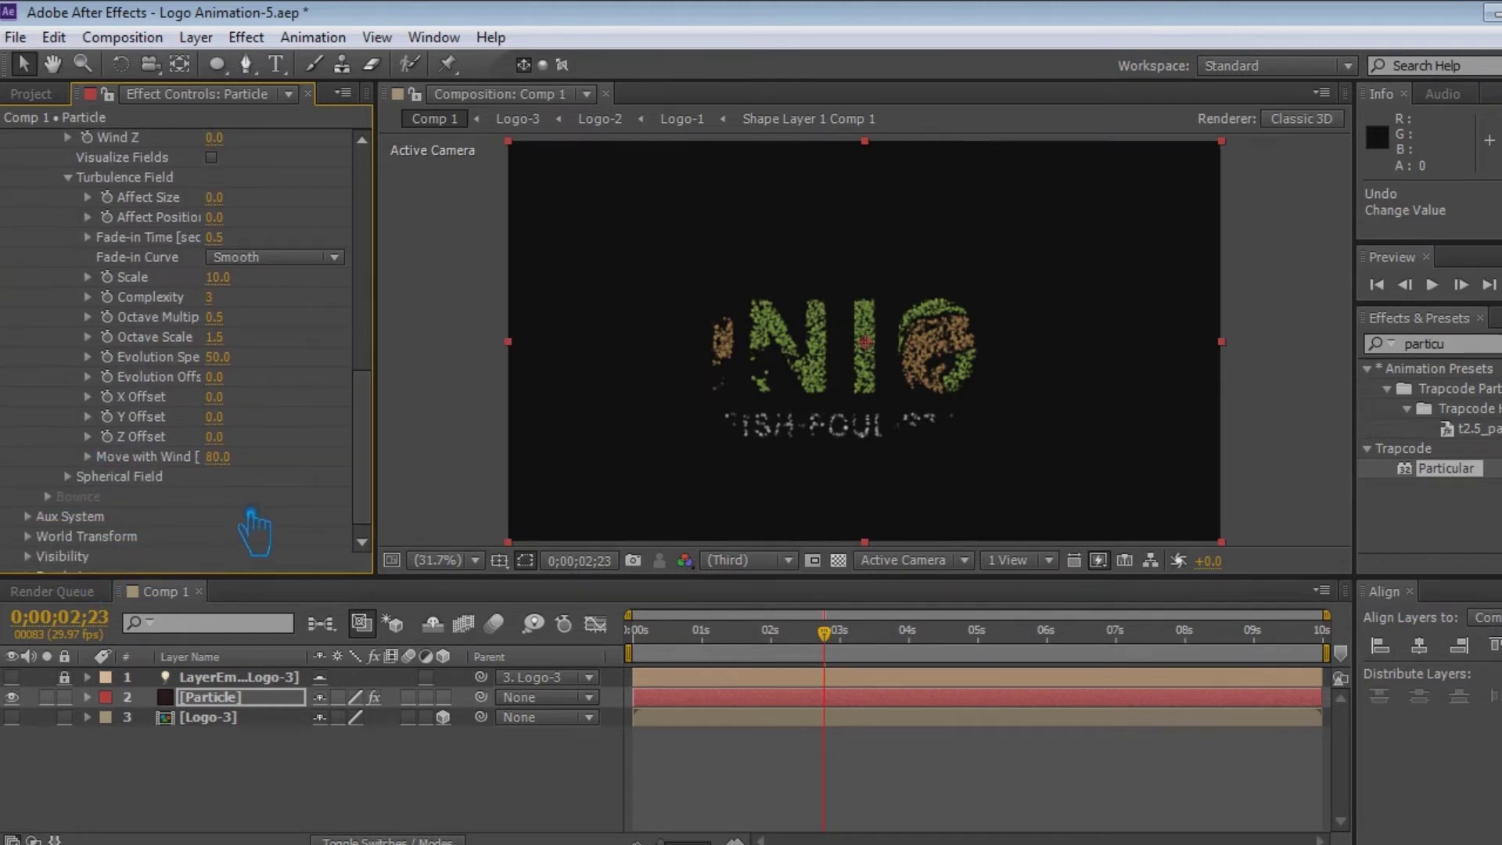
{"action": "left_click", "coordinate": [213, 218]}
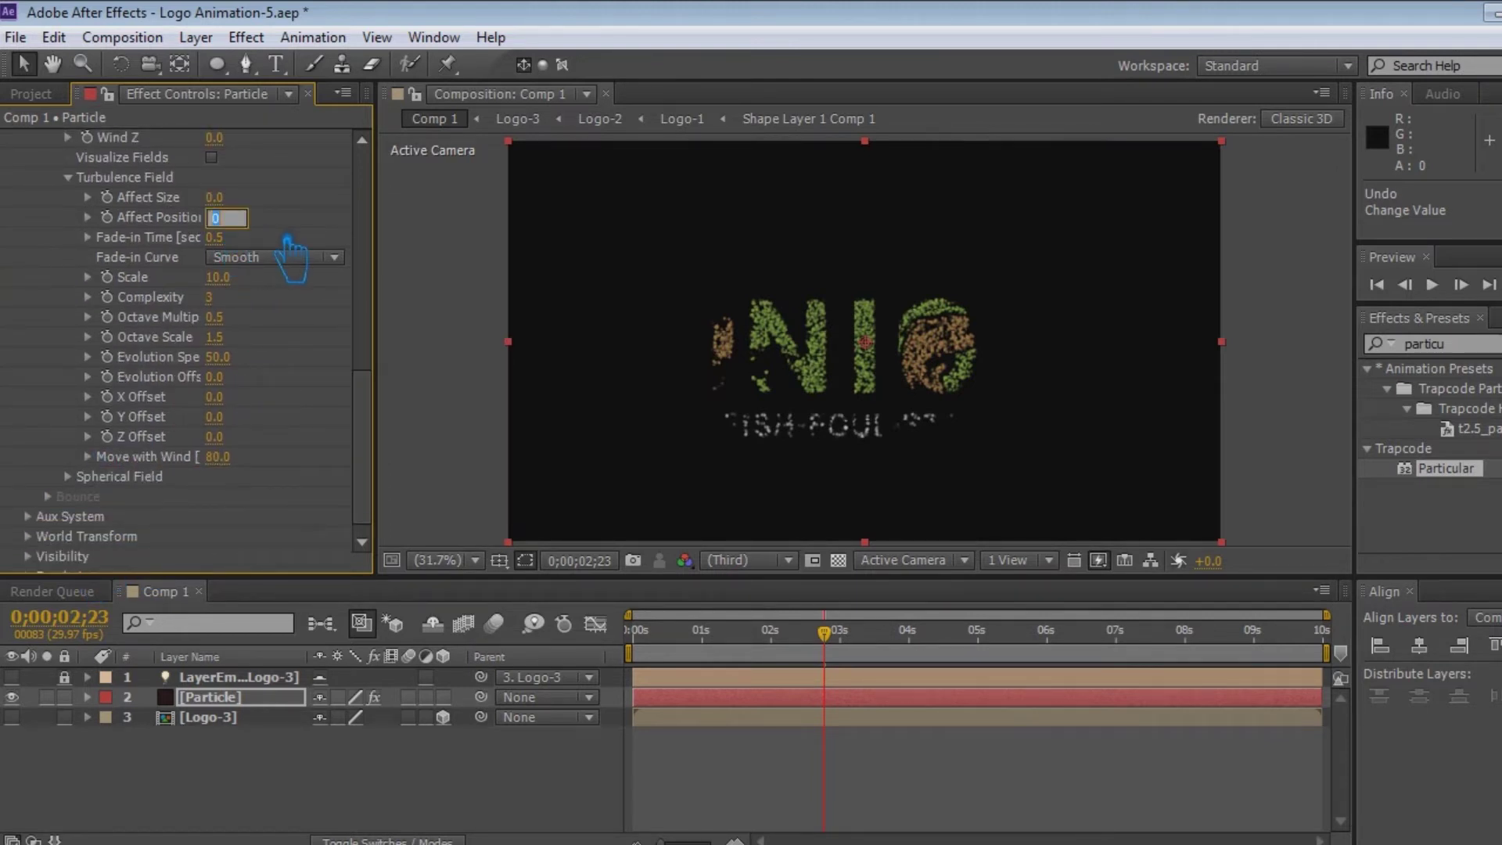
{"action": "type", "text": "45"}
{"action": "key", "text": "Return"}
{"action": "key", "text": "ctrl+s"}
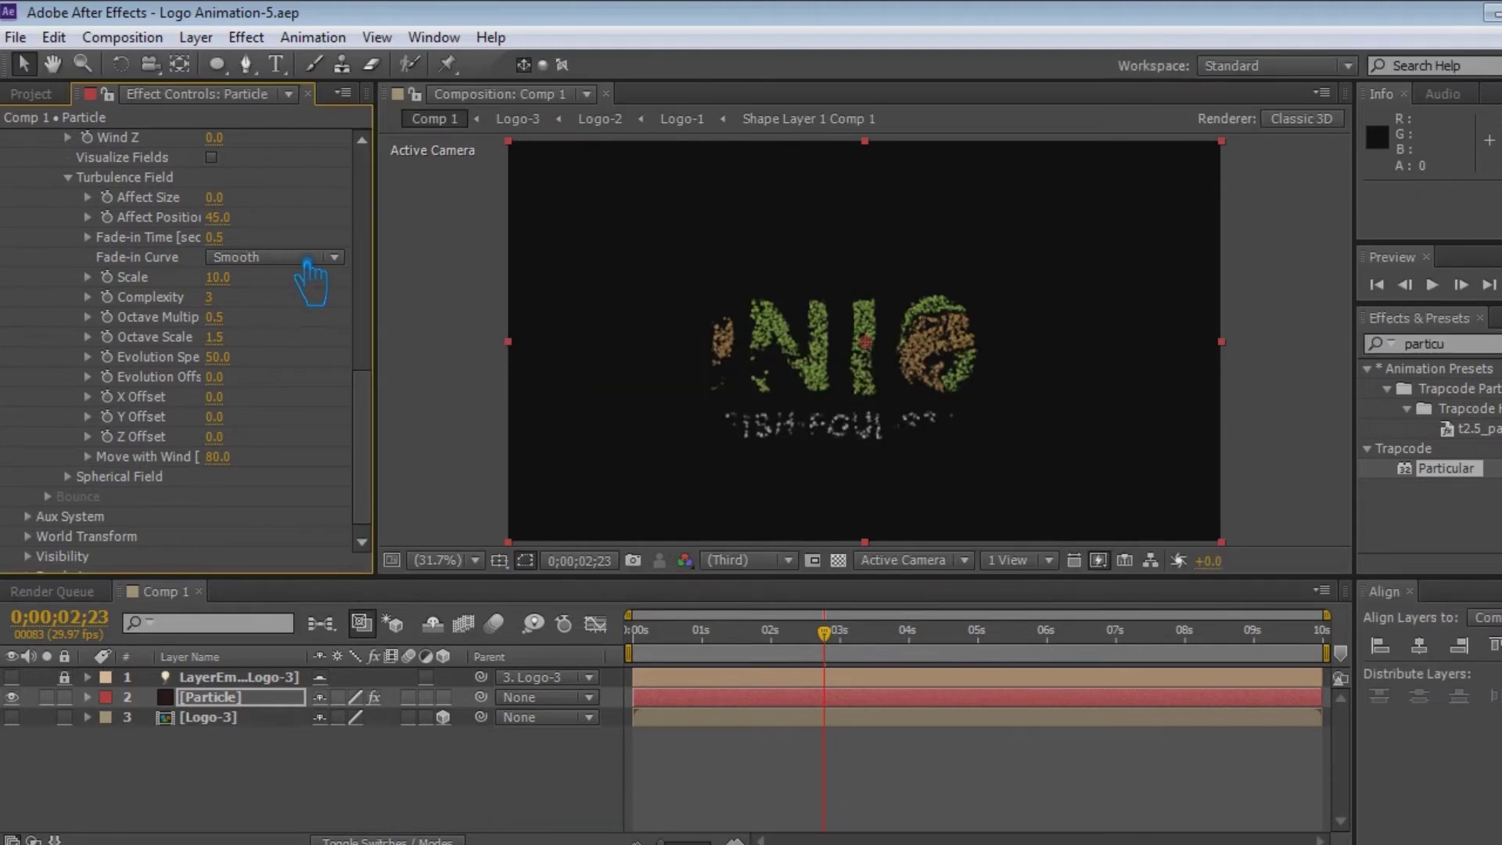
Raise Affect Position to 90, save, and collapse the Turbulence Field group
{"action": "left_click", "coordinate": [217, 218]}
{"action": "type", "text": "90"}
{"action": "key", "text": "Return"}
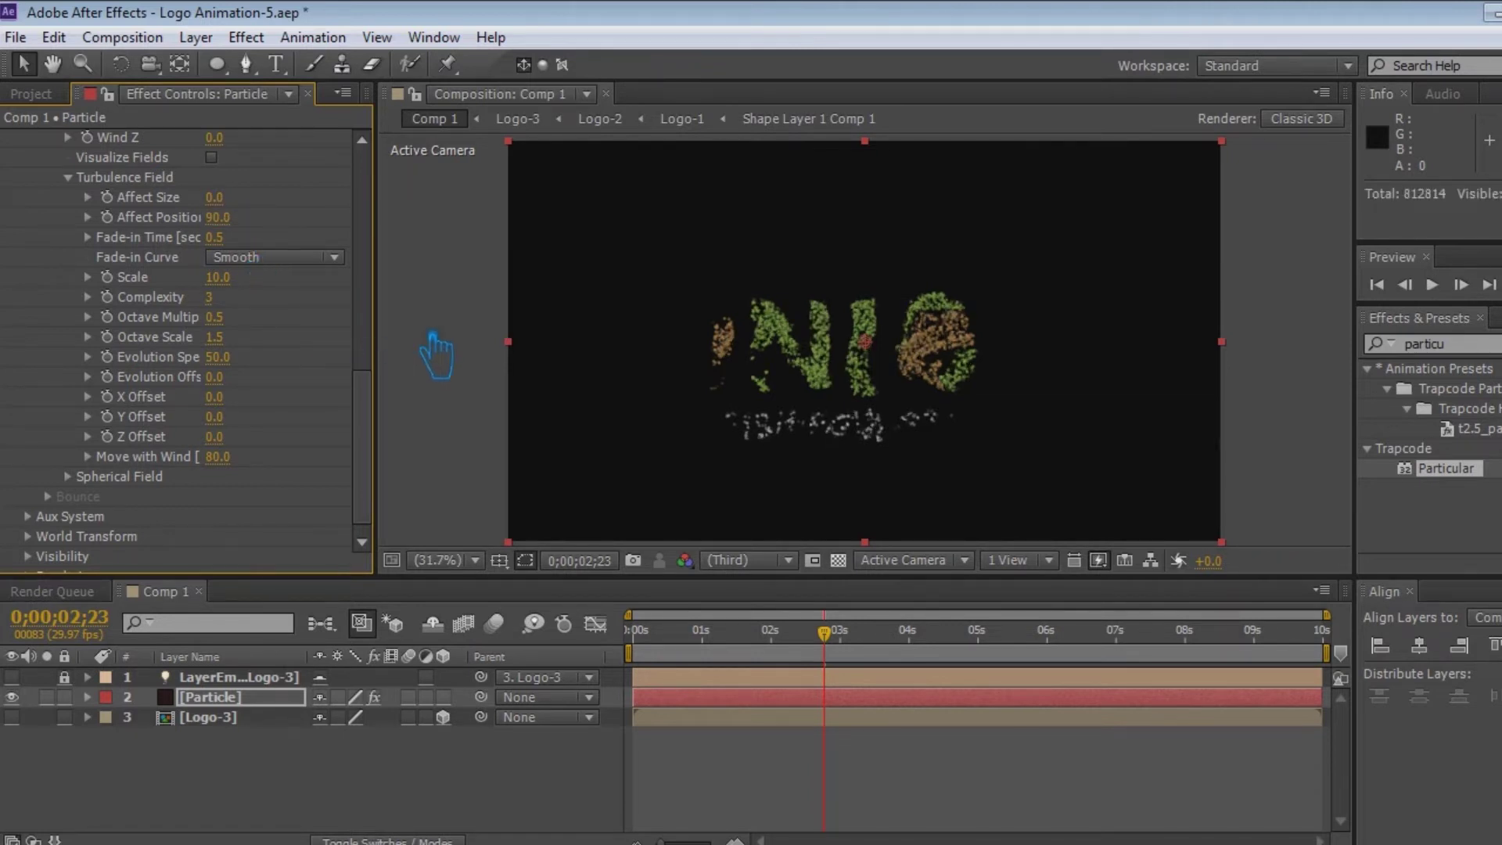
{"action": "key", "text": "ctrl+s"}
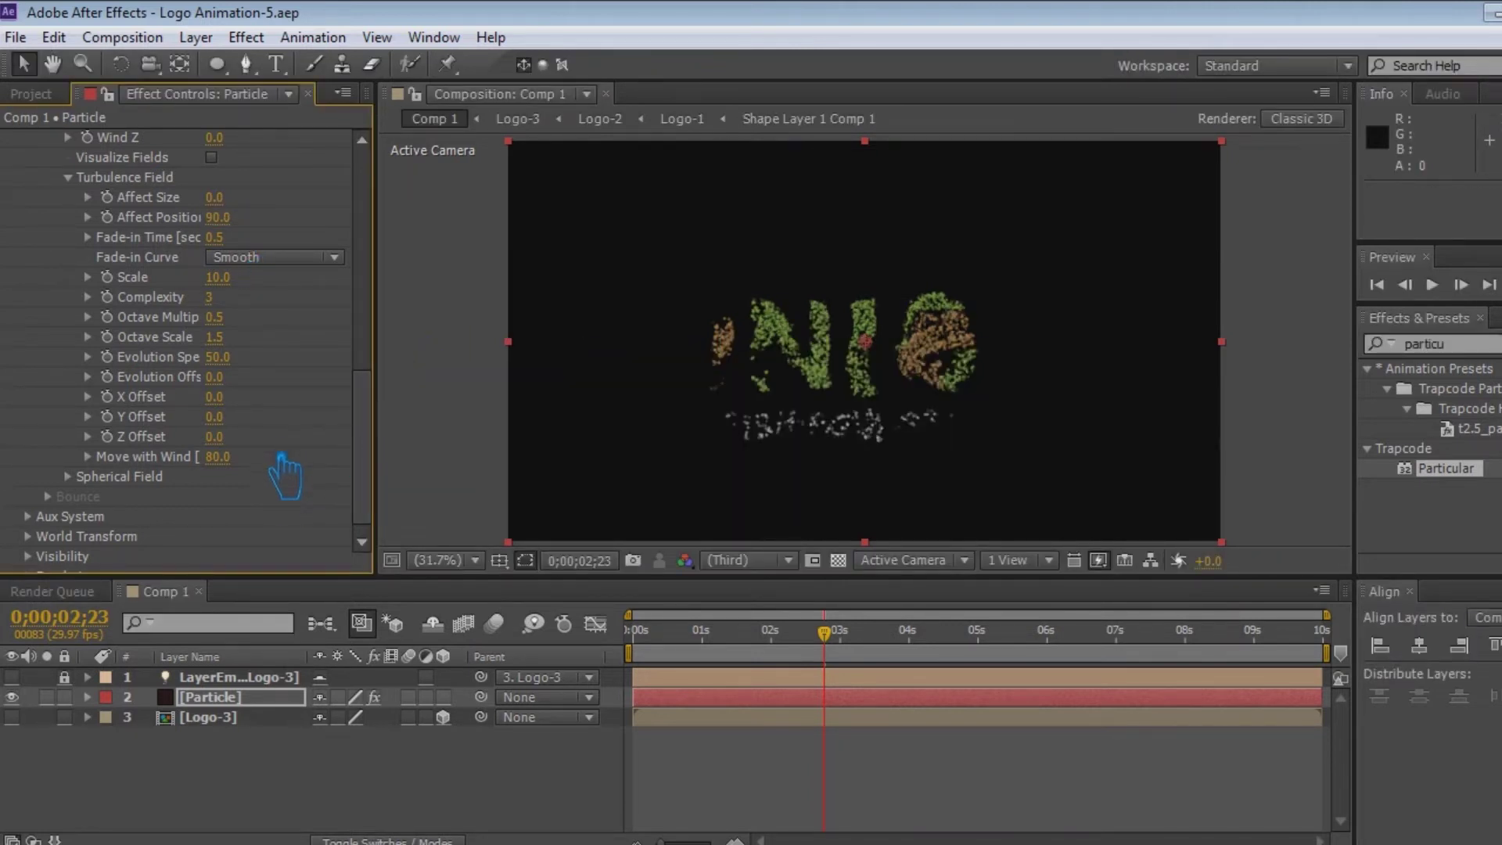
{"action": "scroll", "coordinate": [297, 438], "scroll_direction": "up", "scroll_amount": 1}
{"action": "scroll", "coordinate": [298, 438], "scroll_direction": "up", "scroll_amount": 1}
{"action": "scroll", "coordinate": [297, 439], "scroll_direction": "up", "scroll_amount": 2}
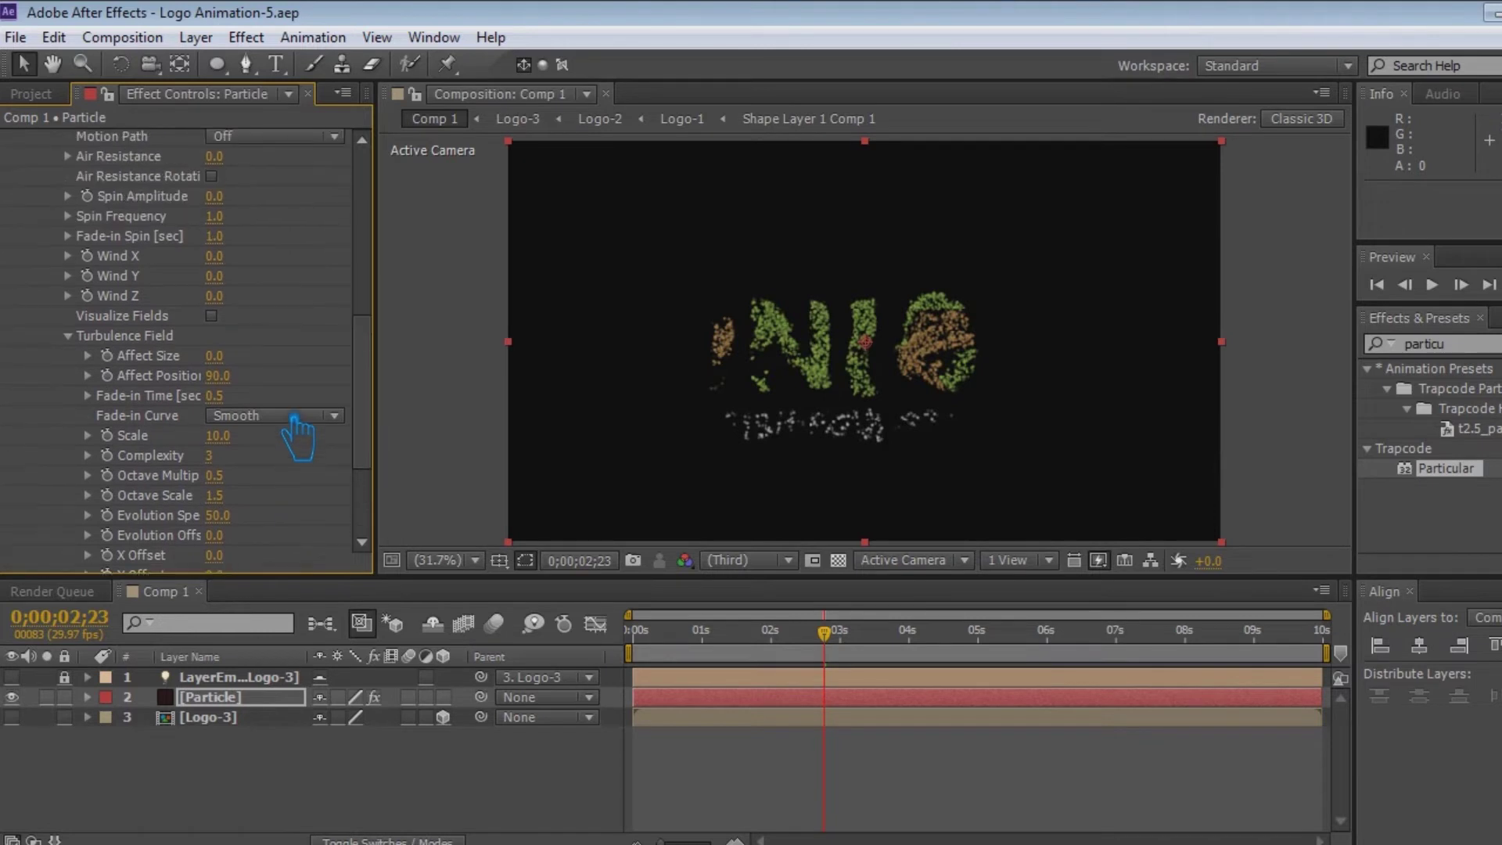
{"action": "left_click", "coordinate": [84, 346]}
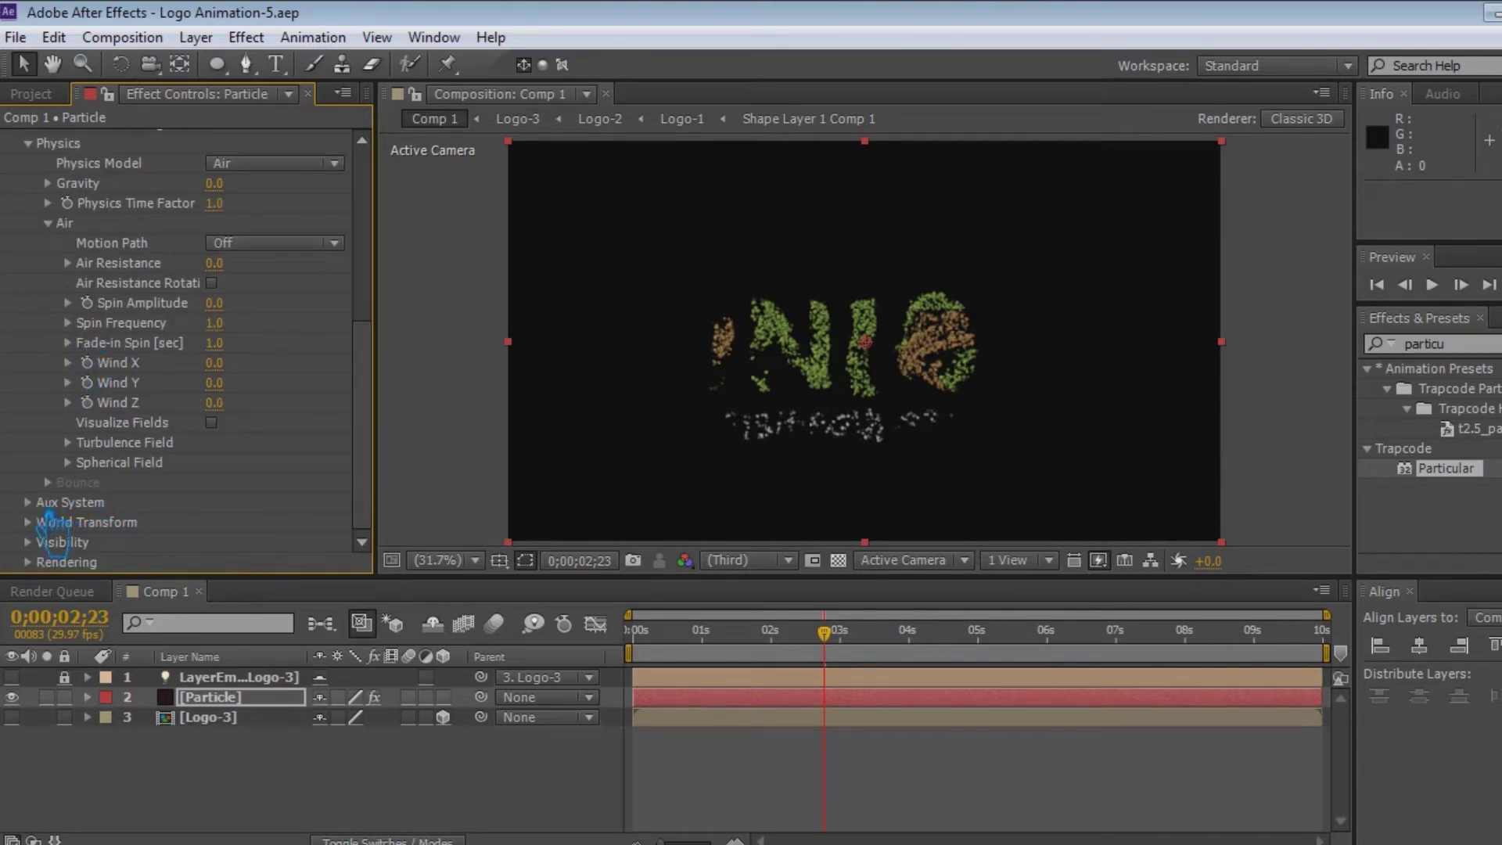
Set the Aux System's Emit mode to Continuously and save
{"action": "left_click", "coordinate": [45, 505]}
{"action": "left_click", "coordinate": [278, 205]}
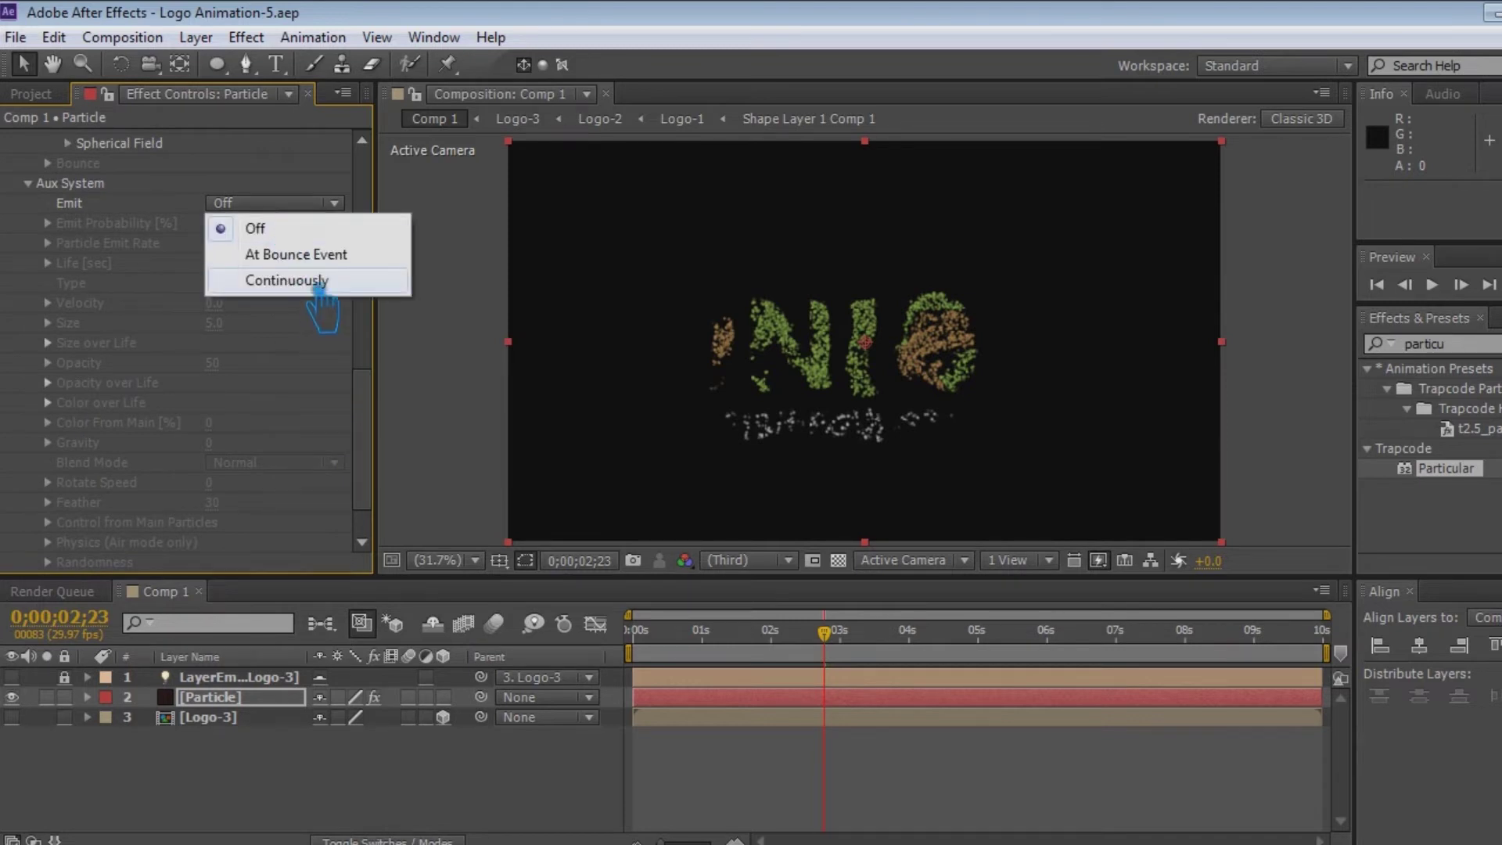
{"action": "left_click", "coordinate": [319, 282]}
{"action": "key", "text": "ctrl+s"}
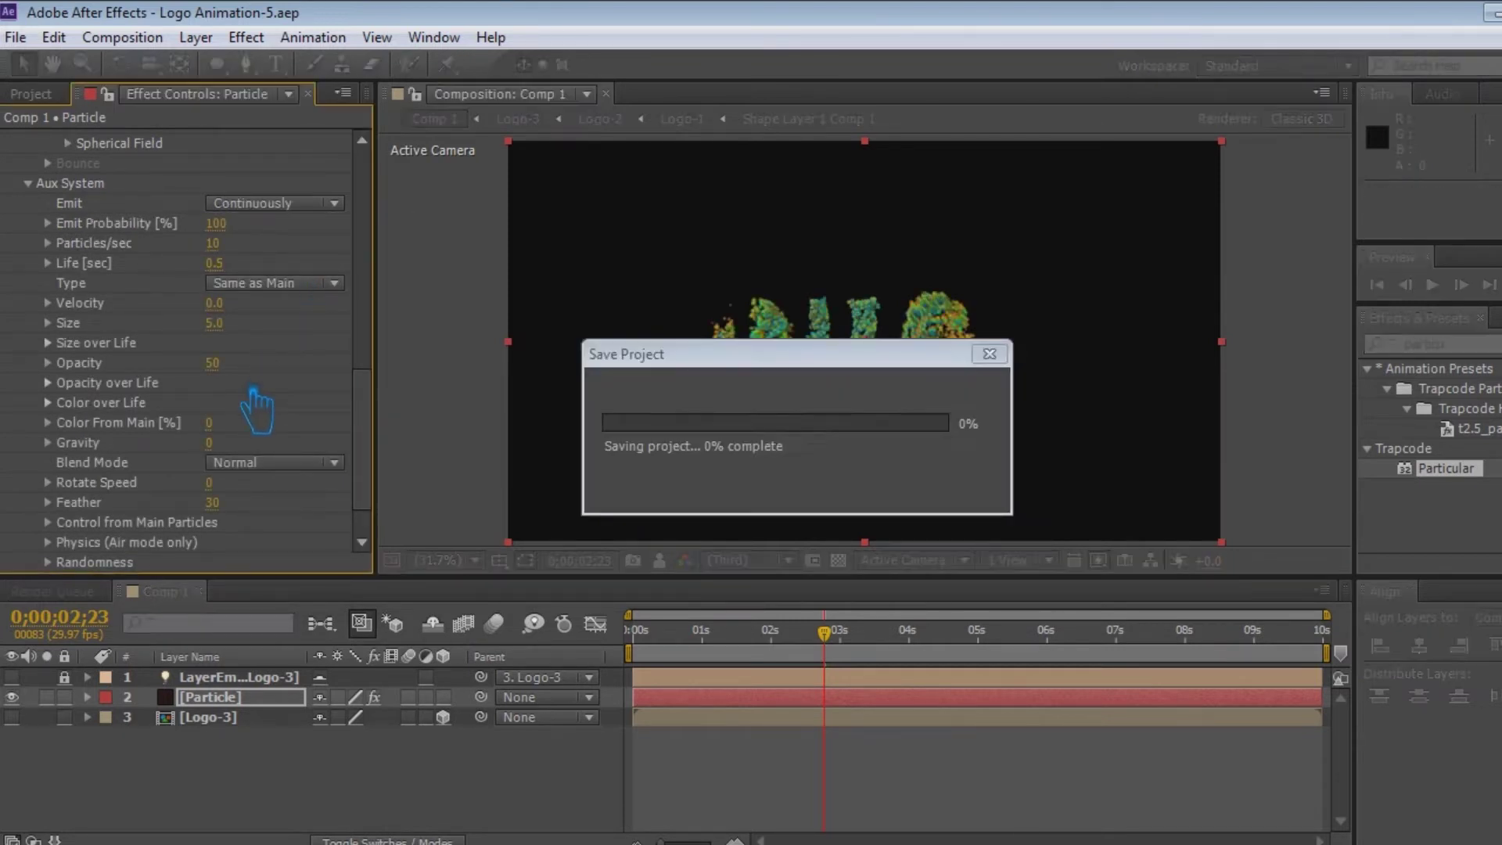
Set aux particle Size to 10, then to 7, and save
{"action": "left_click", "coordinate": [219, 323]}
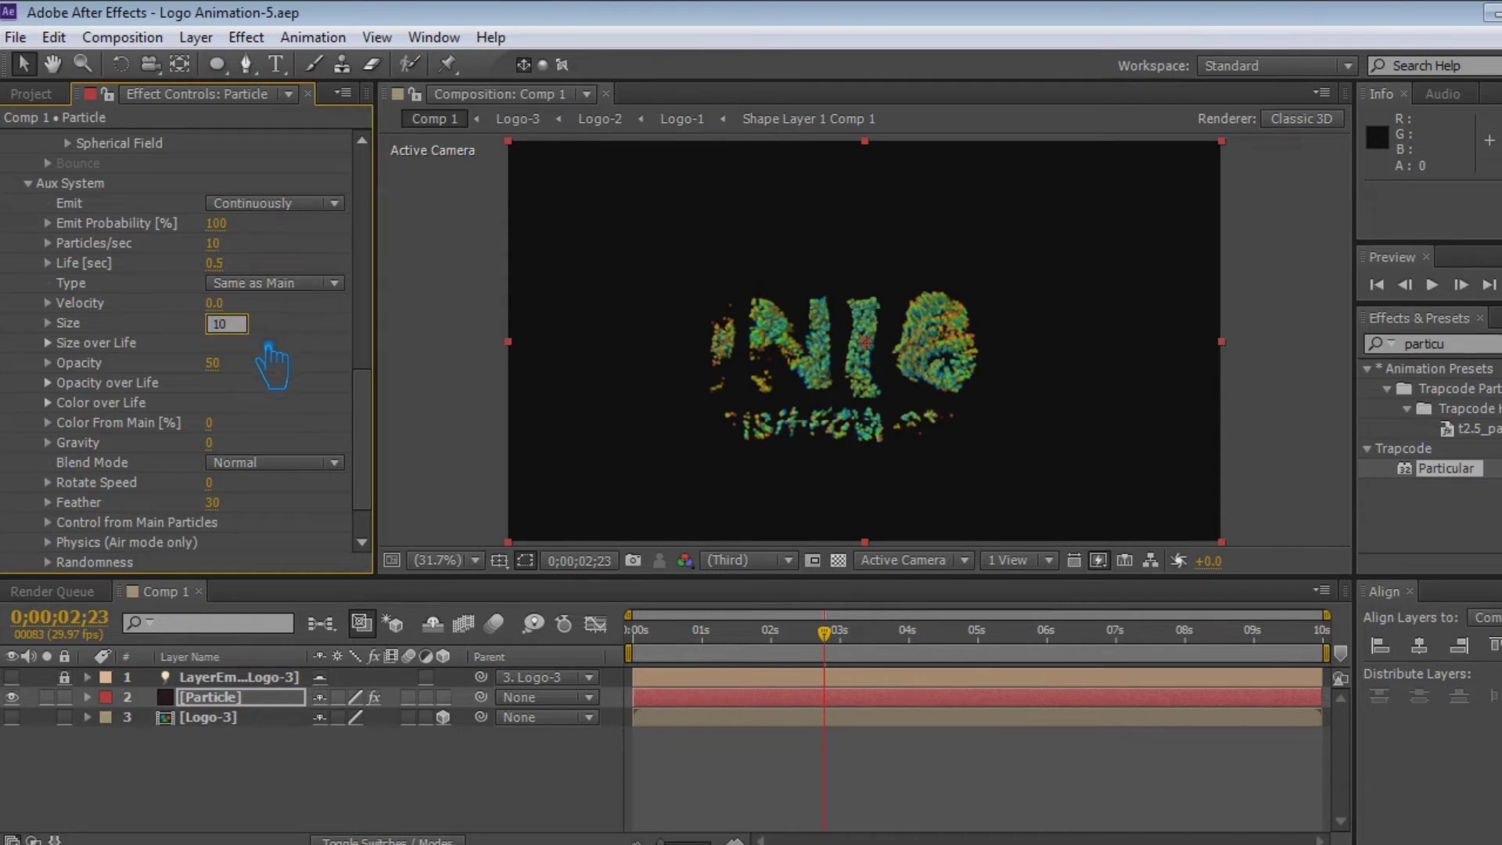
{"action": "key", "text": "Return"}
{"action": "left_click", "coordinate": [219, 323]}
{"action": "type", "text": "7"}
{"action": "key", "text": "Return"}
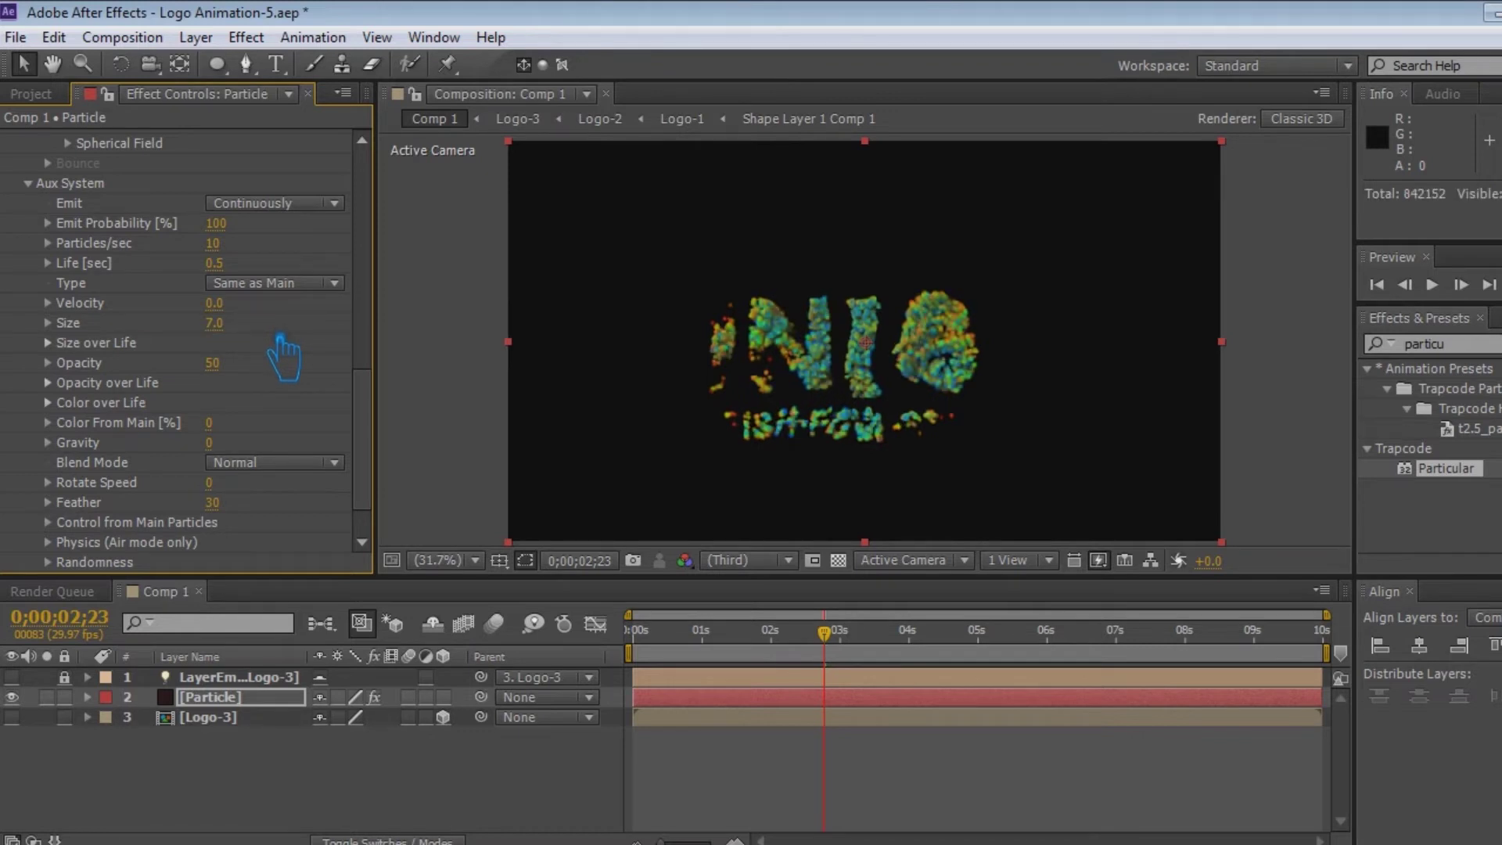
{"action": "key", "text": "ctrl+s"}
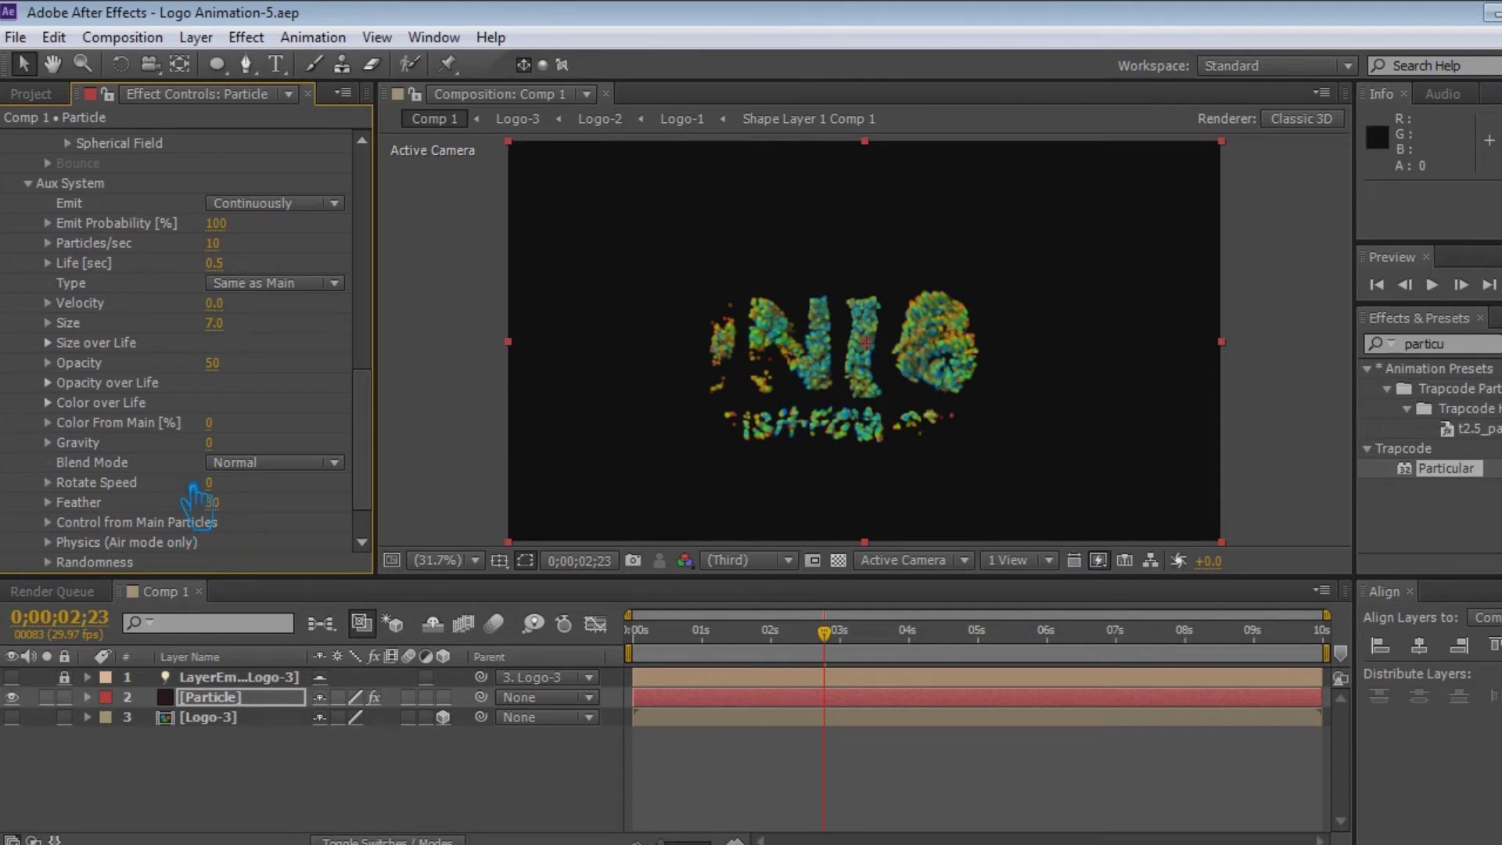
Try an aux Life of 1.0, undo it, and save the project
{"action": "scroll", "coordinate": [224, 444], "scroll_direction": "up", "scroll_amount": 2}
{"action": "scroll", "coordinate": [227, 449], "scroll_direction": "up", "scroll_amount": 1}
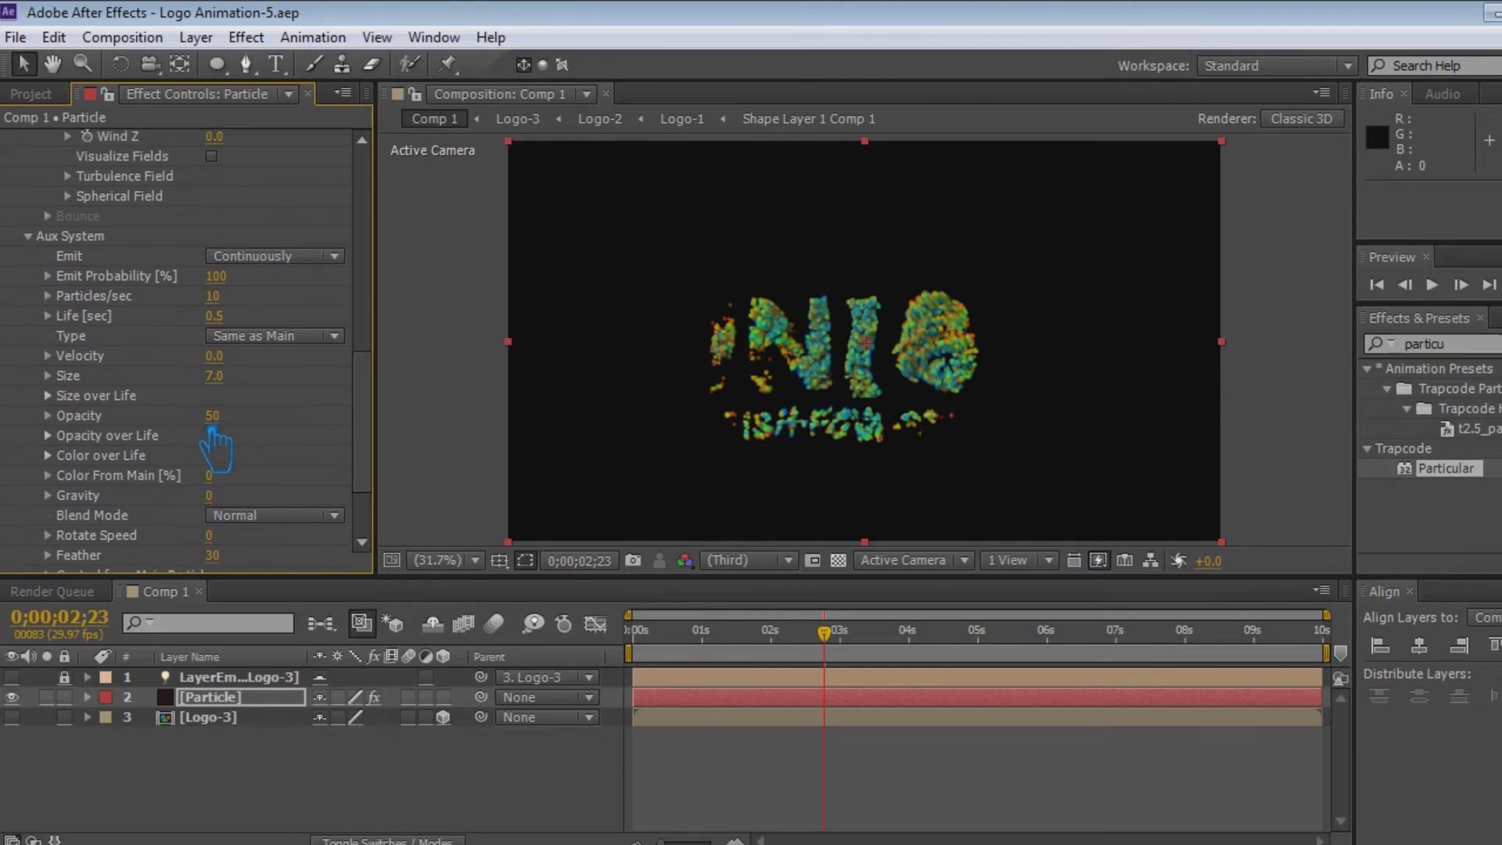
{"action": "left_click", "coordinate": [218, 317]}
{"action": "type", "text": "1"}
{"action": "key", "text": "Return"}
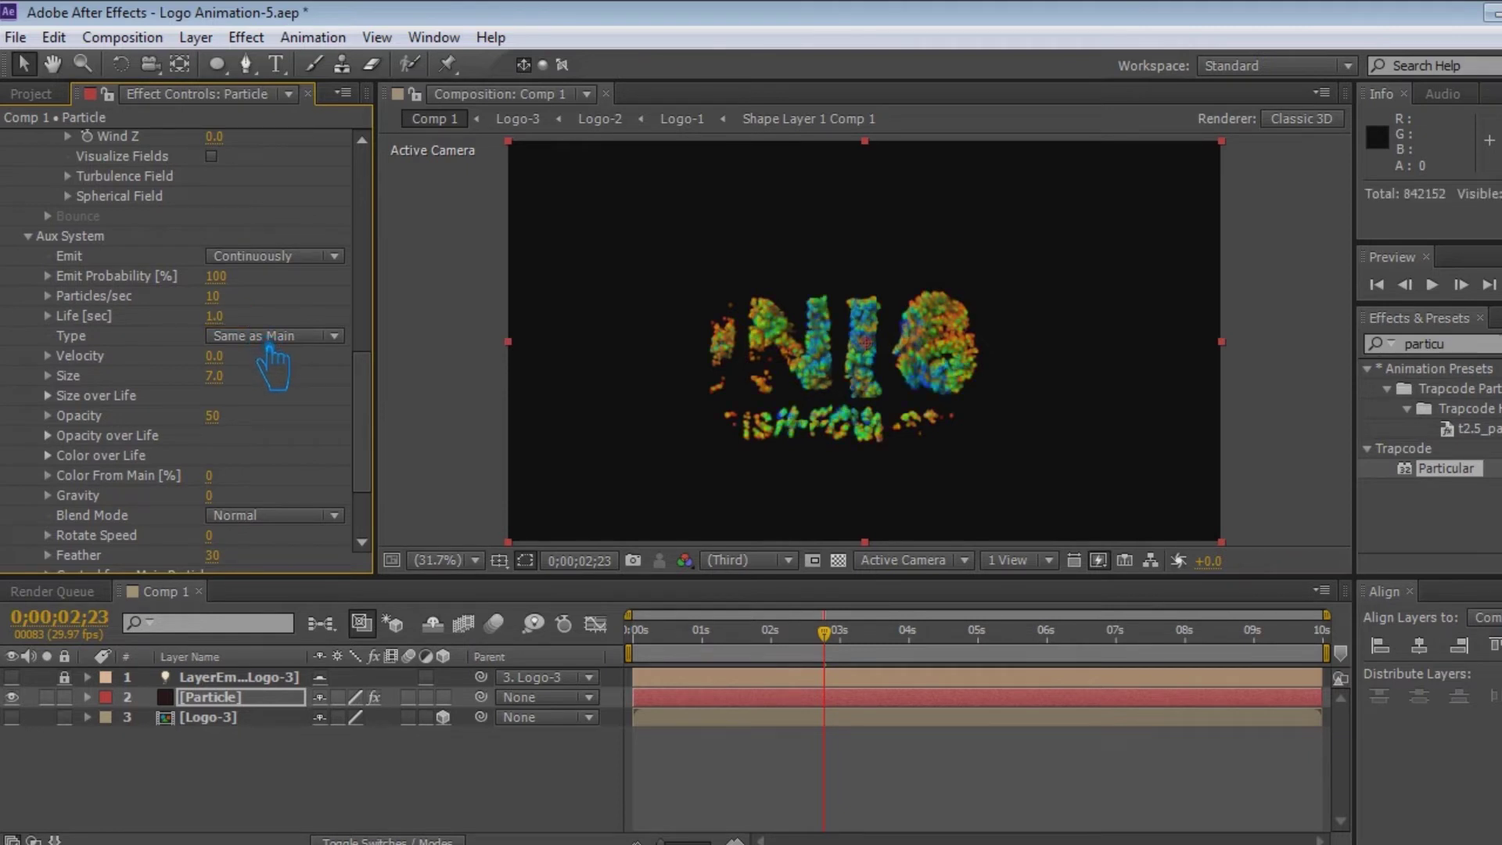
{"action": "key", "text": "ctrl+z"}
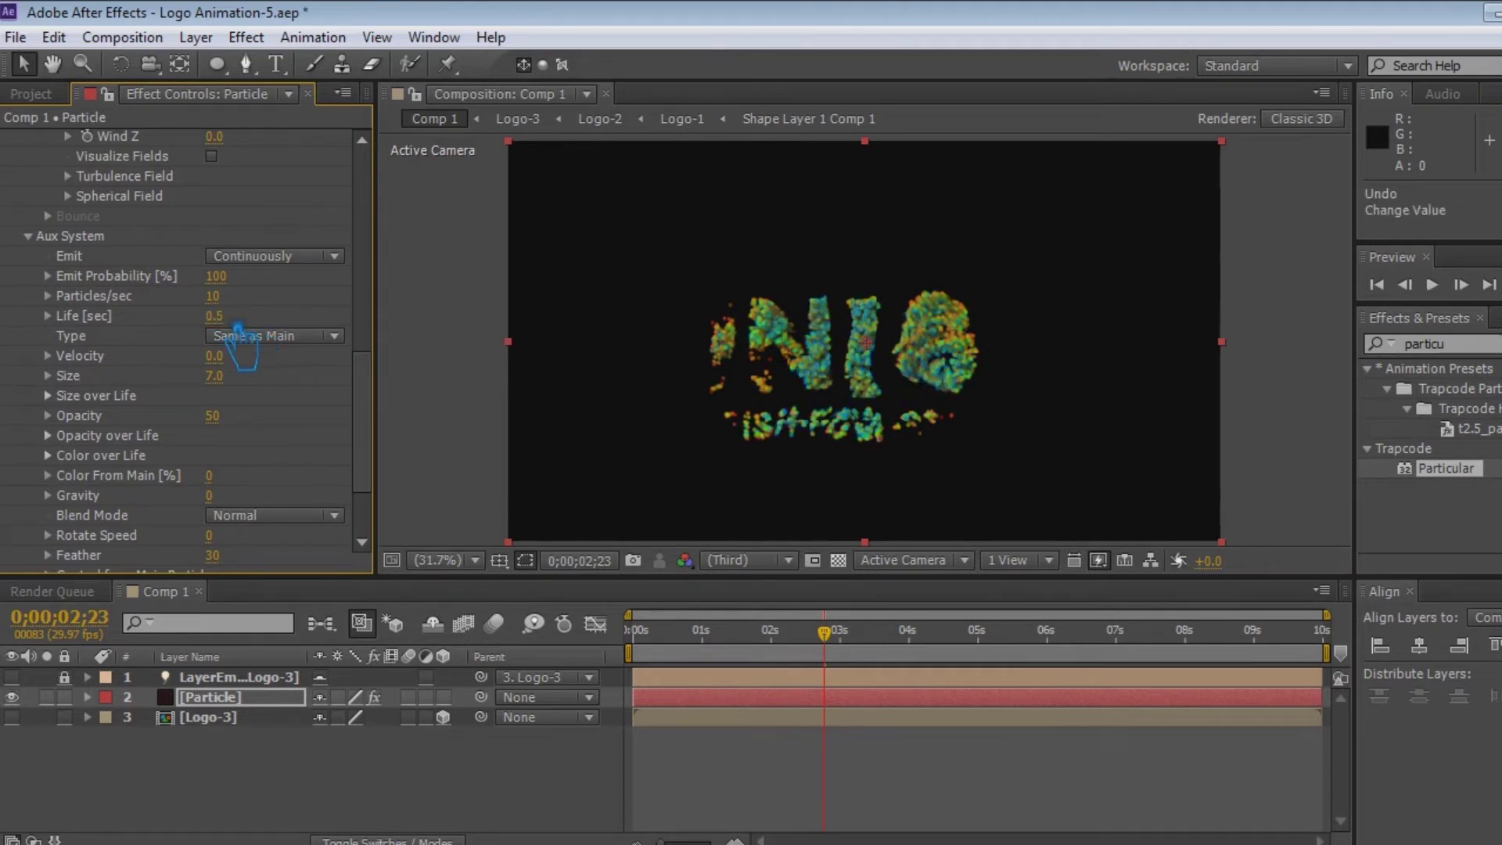
{"action": "key", "text": "ctrl+s"}
{"action": "scroll", "coordinate": [270, 559], "scroll_direction": "down", "scroll_amount": 3}
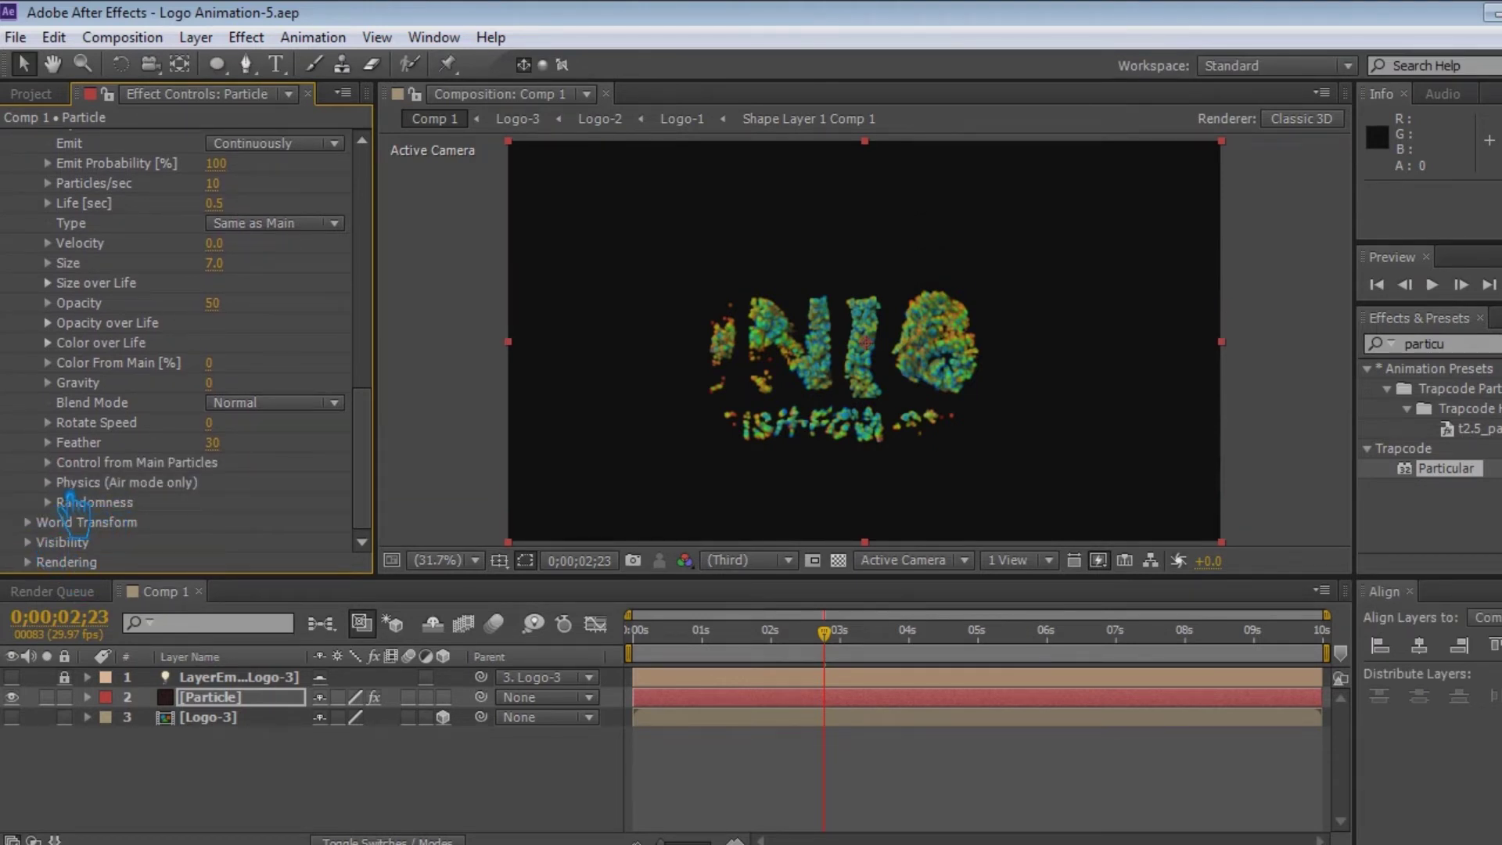
Set the Aux System's Turbulence Position to 320 and save
{"action": "left_click", "coordinate": [51, 483]}
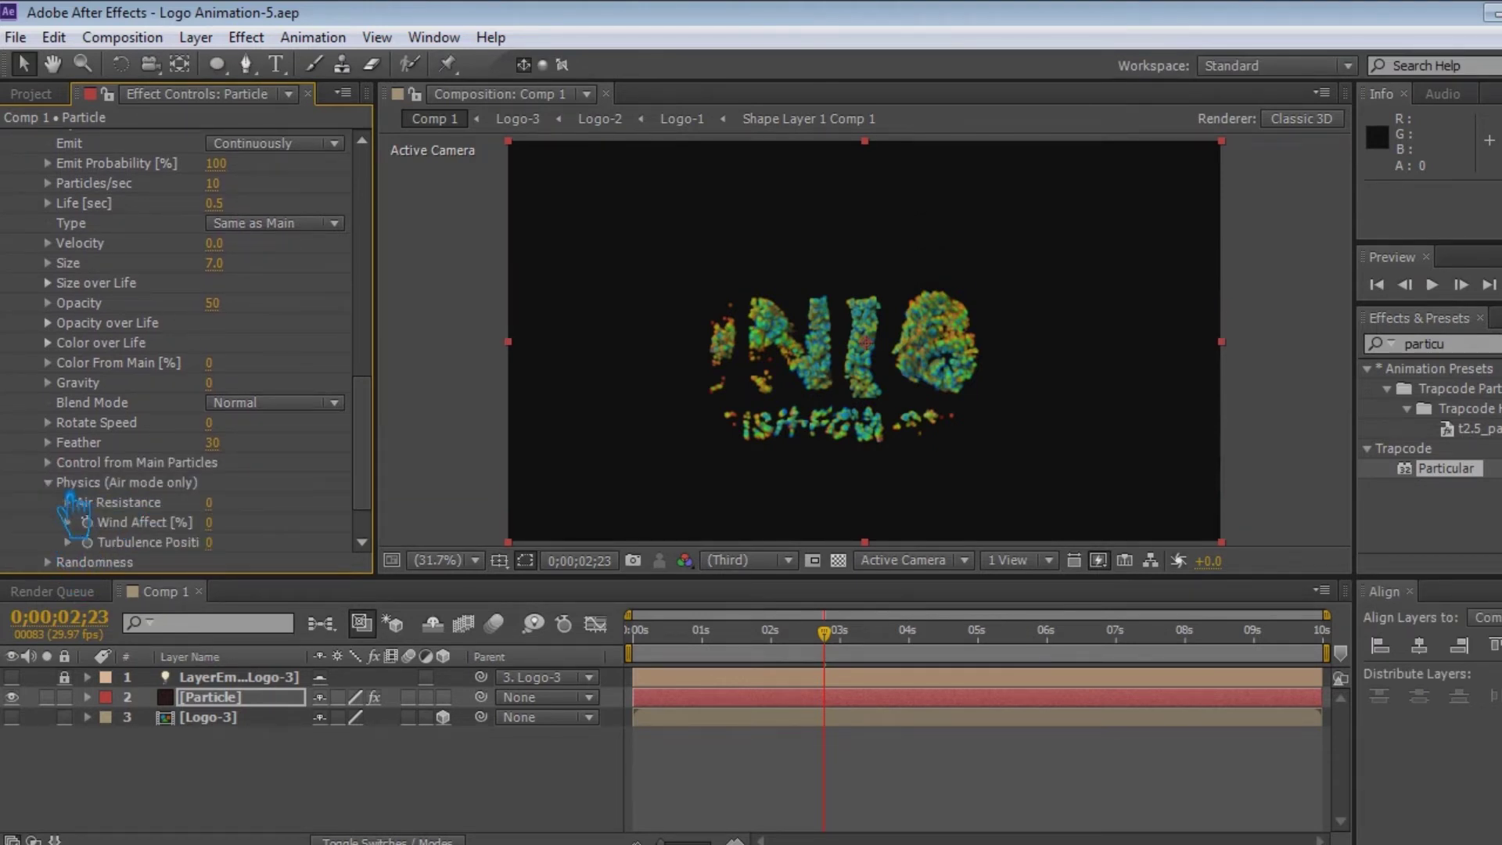
{"action": "left_click", "coordinate": [210, 542]}
{"action": "type", "text": "320"}
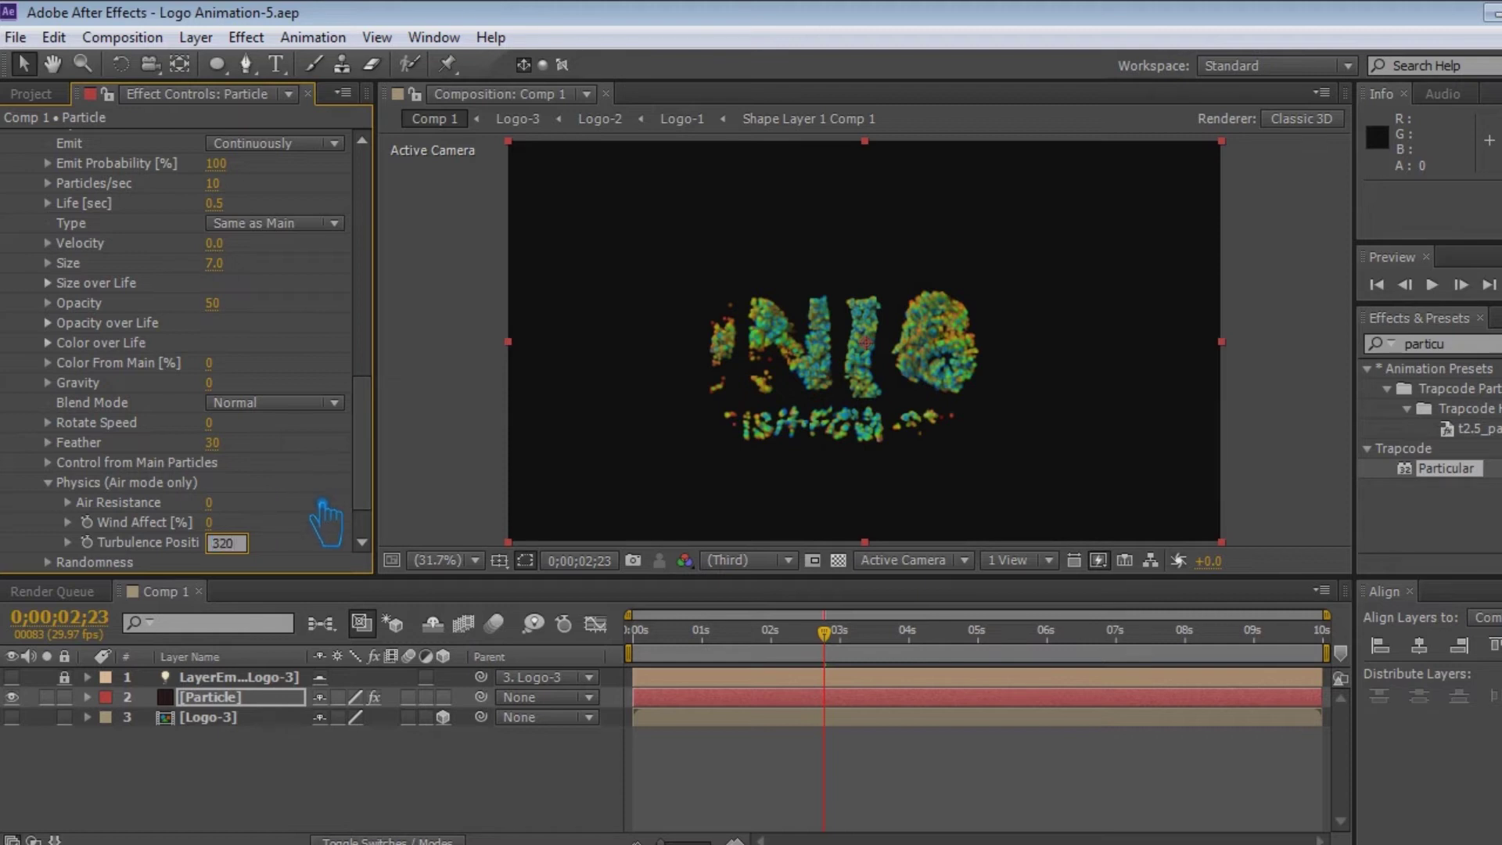
{"action": "key", "text": "Return"}
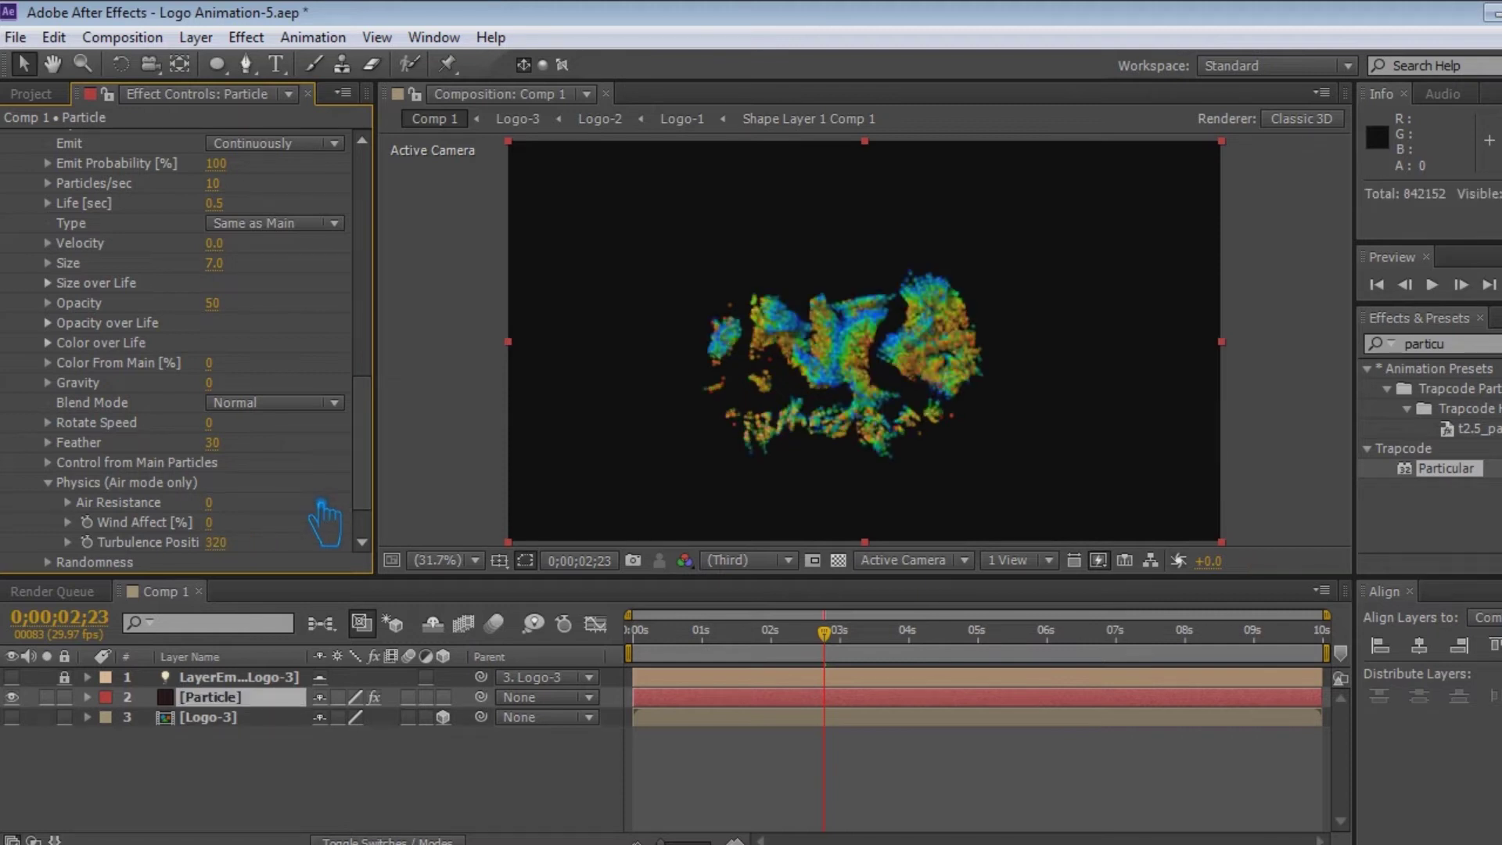
{"action": "key", "text": "ctrl+s"}
Drag Color From Main to 100 and save, then scrub to about 3 seconds
{"action": "left_click_drag", "start_coordinate": [209, 362], "coordinate": [624, 420]}
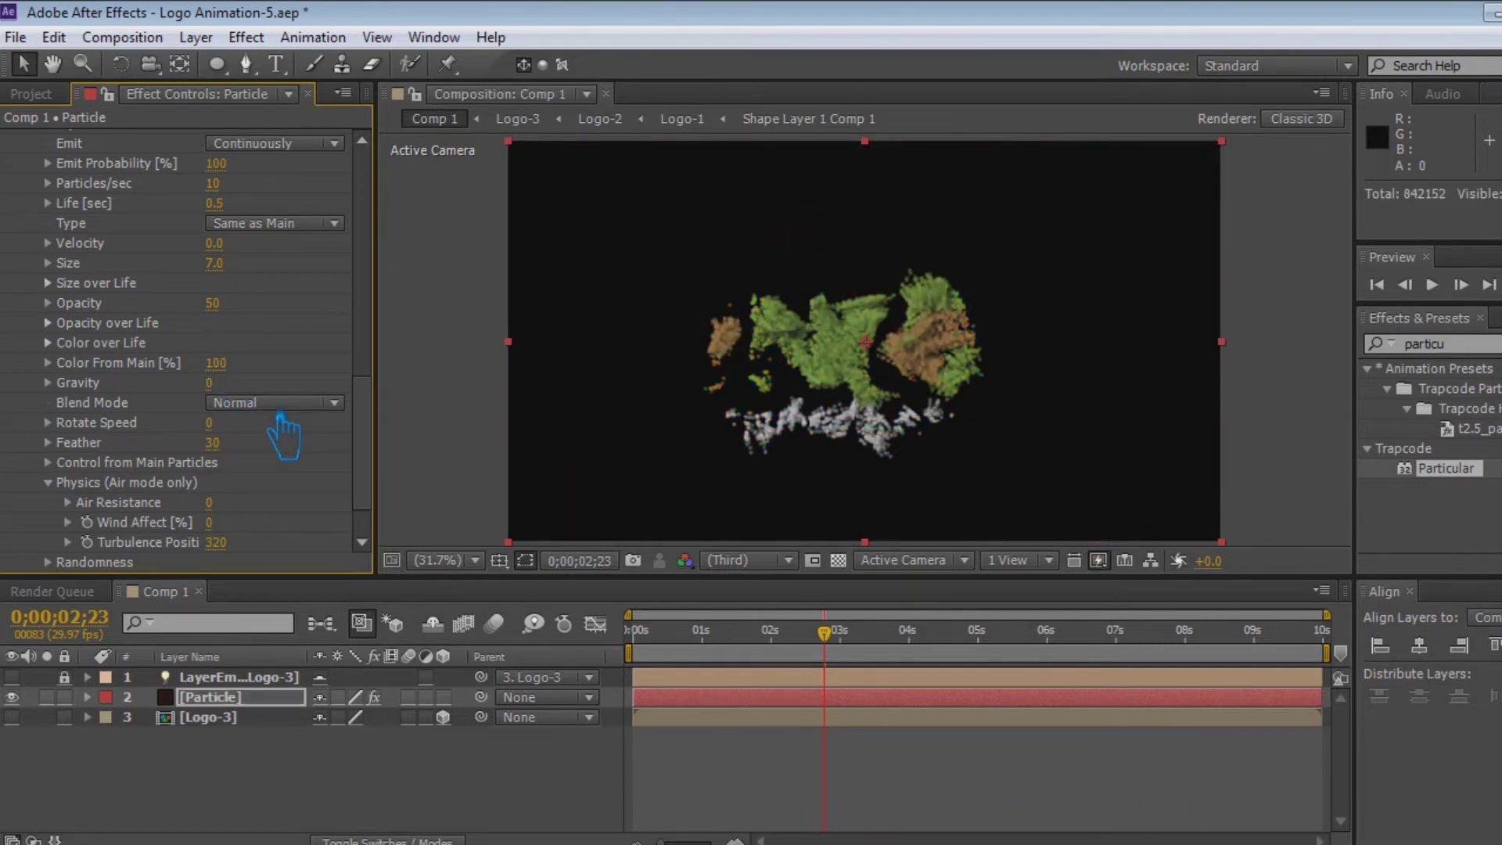
{"action": "key", "text": "ctrl+s"}
{"action": "left_click_drag", "start_coordinate": [843, 648], "coordinate": [1049, 661]}
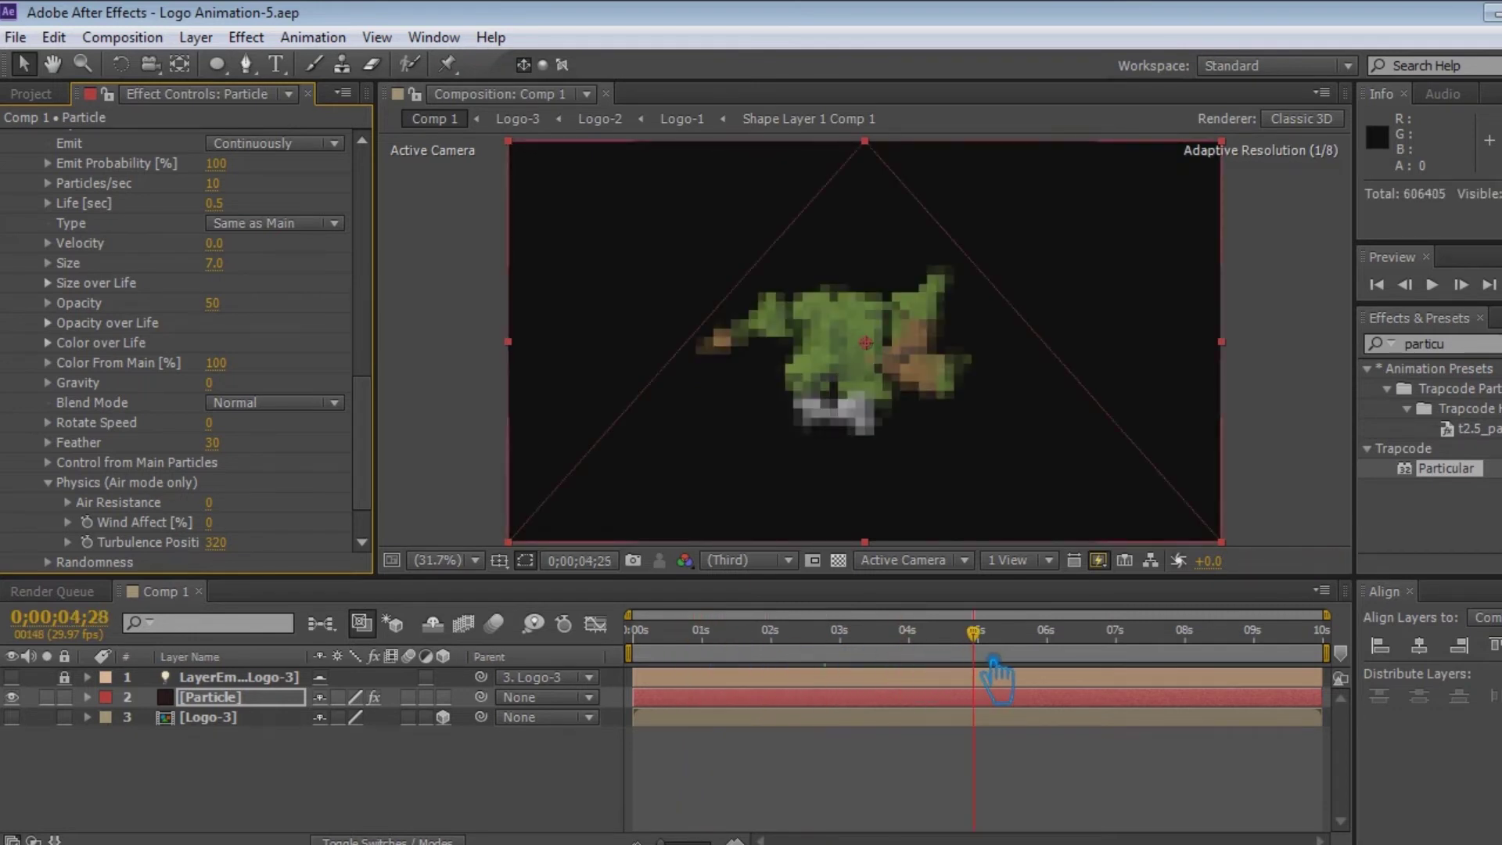
Scrub the dissolve from about 7 to 9 seconds, then show the Project panel and select Restaurant Logo.png
{"action": "left_click_drag", "start_coordinate": [1059, 665], "coordinate": [1189, 662]}
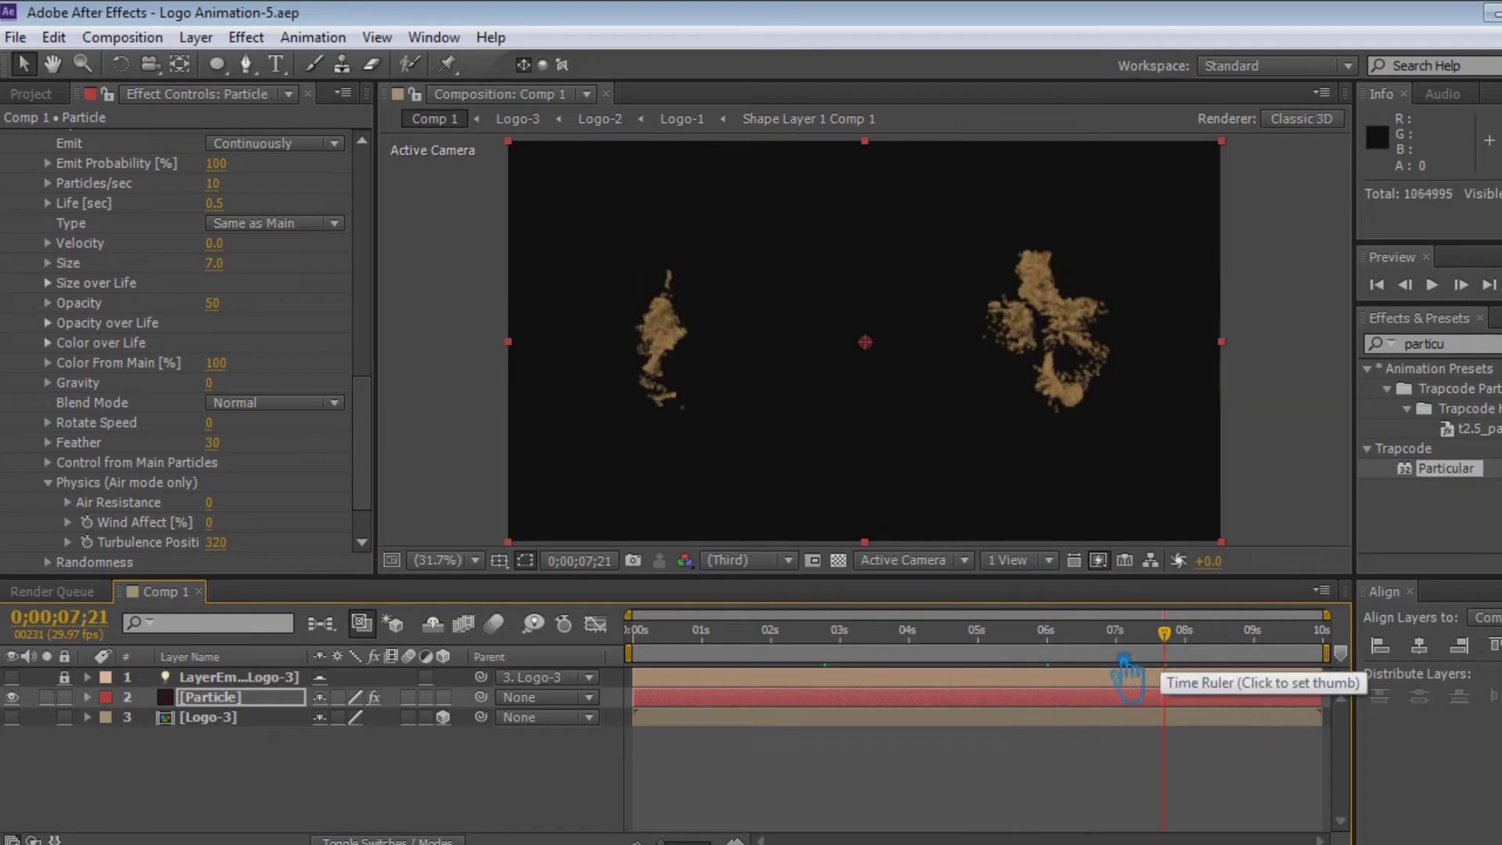
{"action": "left_click_drag", "start_coordinate": [1193, 679], "coordinate": [1299, 669]}
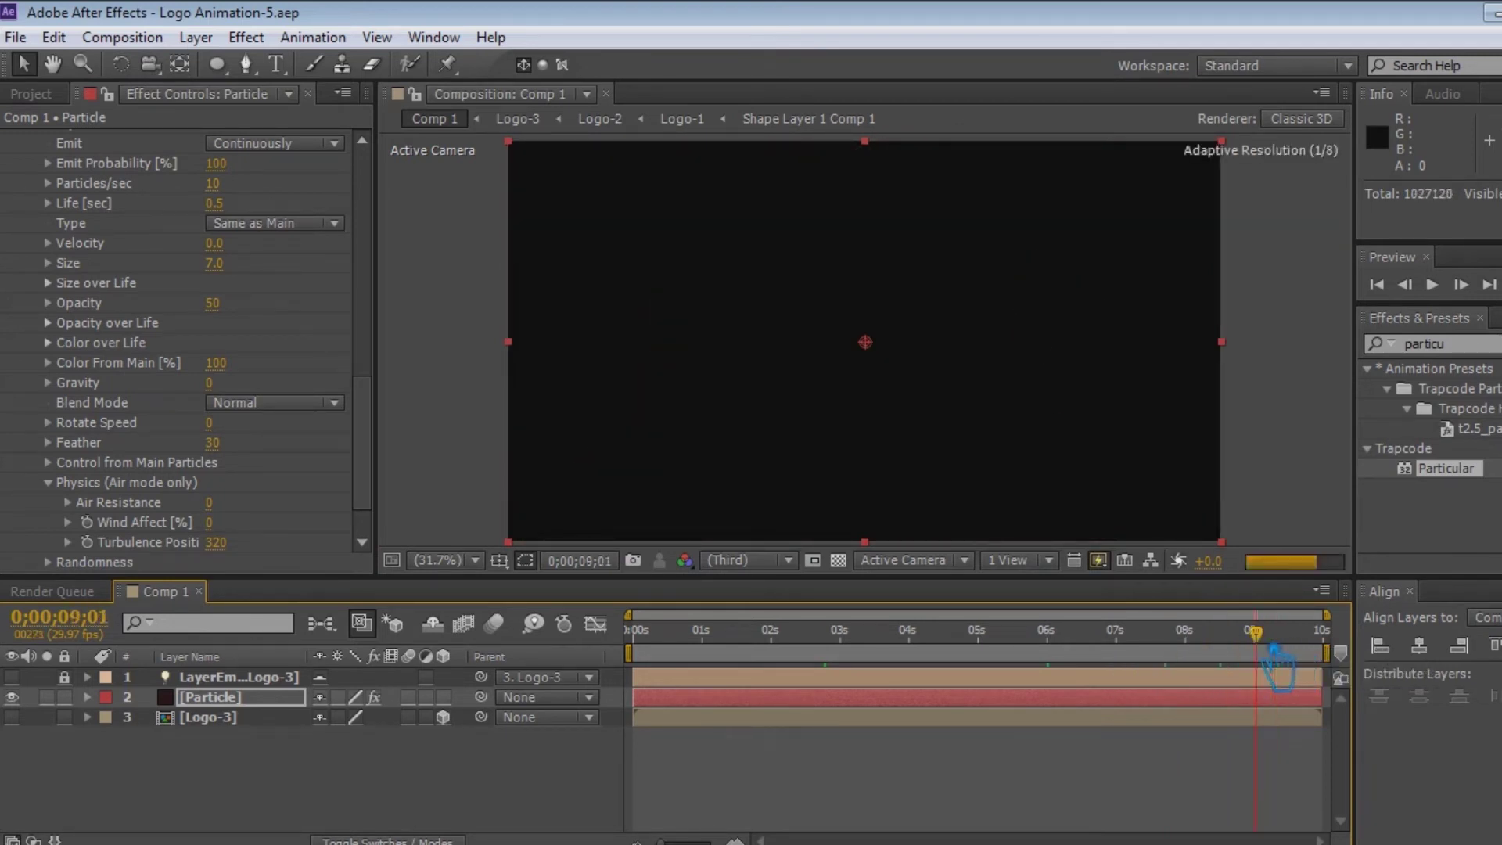
{"action": "left_click_drag", "start_coordinate": [1299, 669], "coordinate": [1277, 670]}
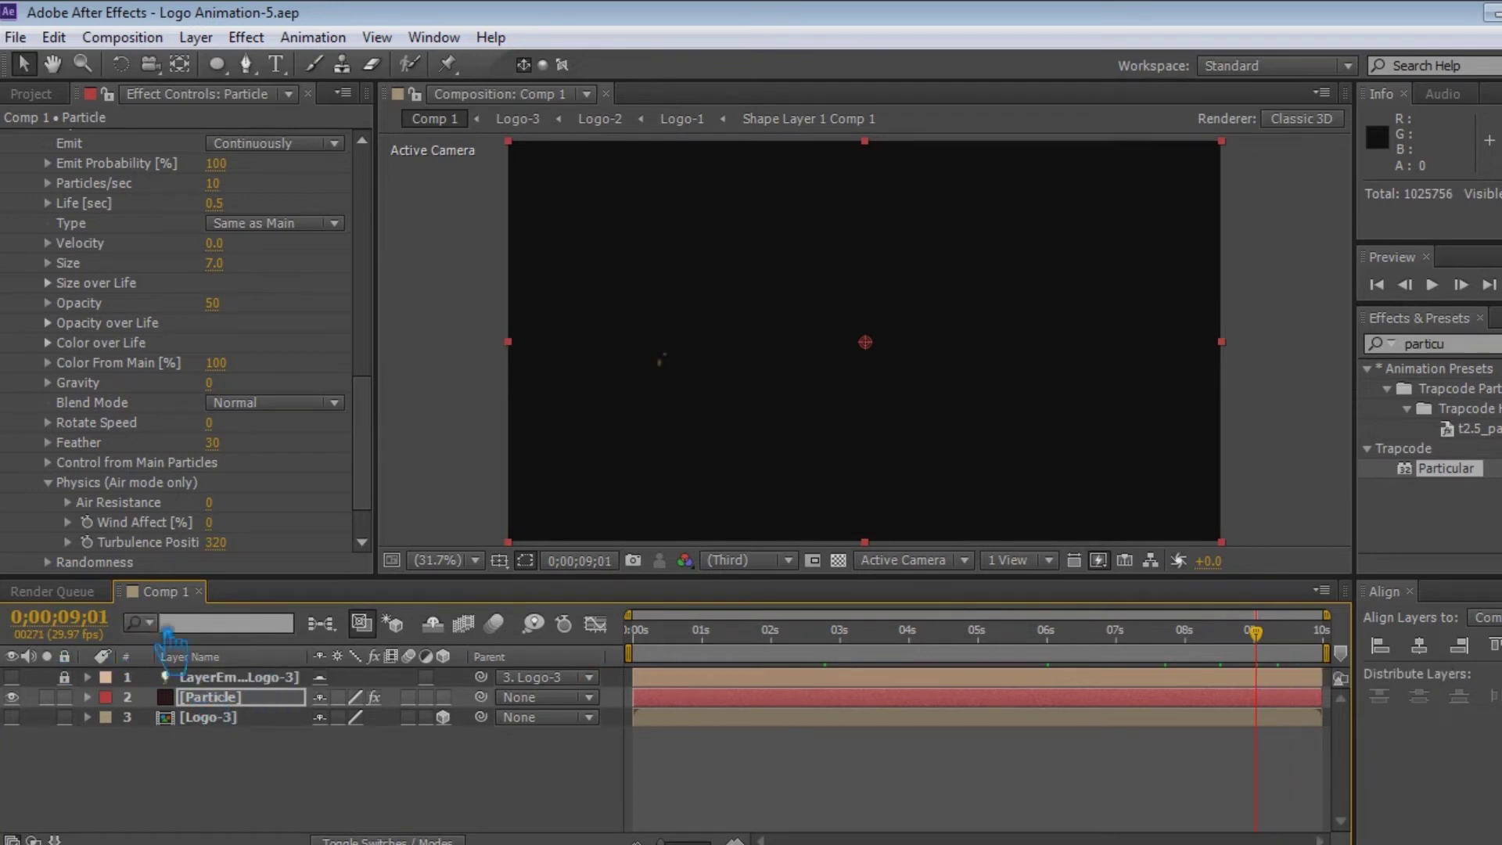
{"action": "left_click", "coordinate": [31, 93]}
{"action": "left_click", "coordinate": [94, 345]}
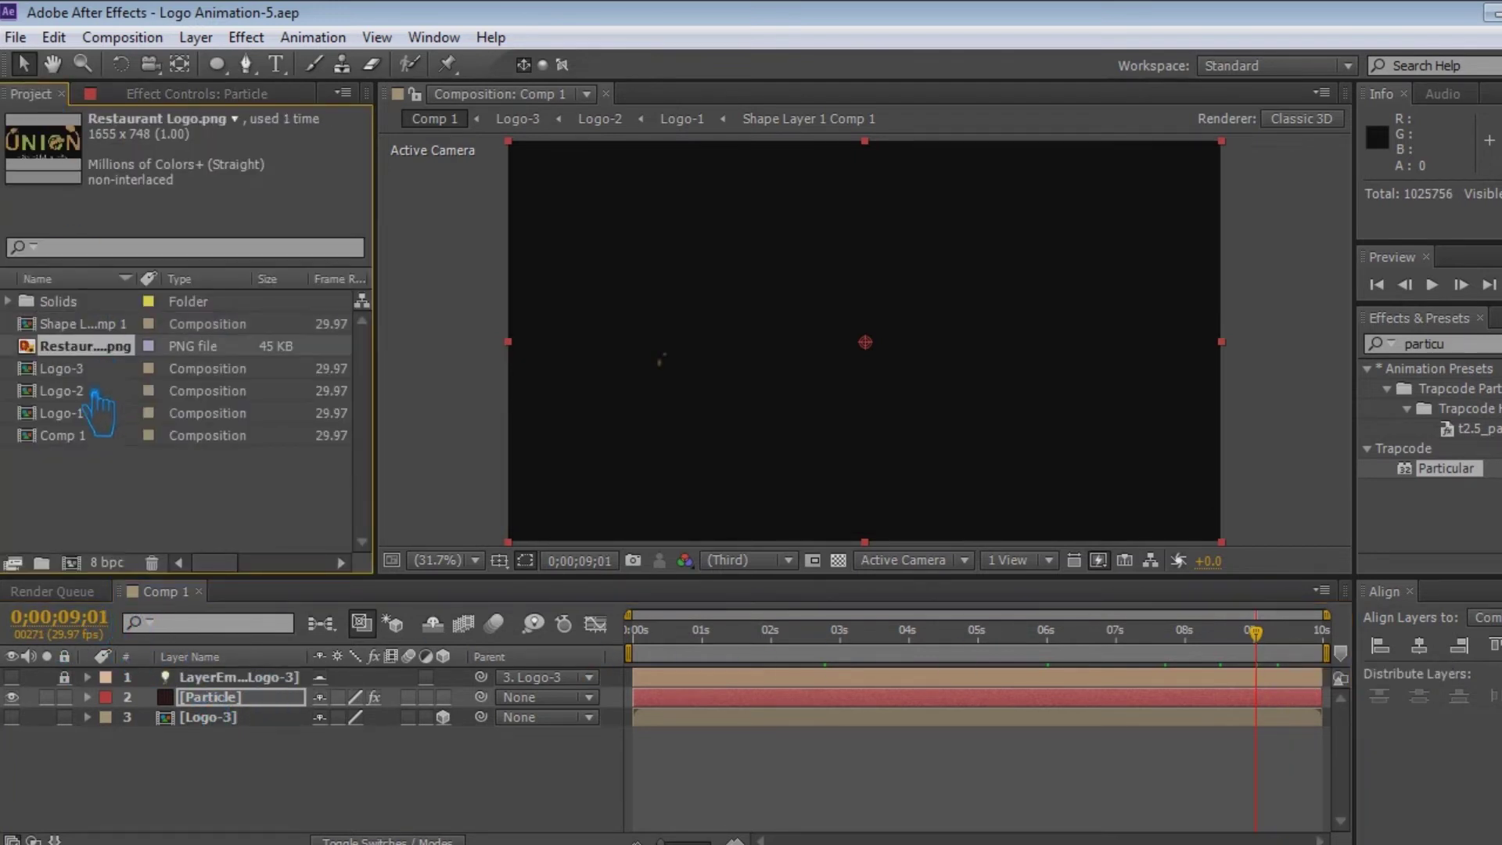
In Shape Layer 1 Comp 1, move the Scale keyframe later in time and save
{"action": "left_click", "coordinate": [139, 511]}
{"action": "left_click", "coordinate": [95, 329]}
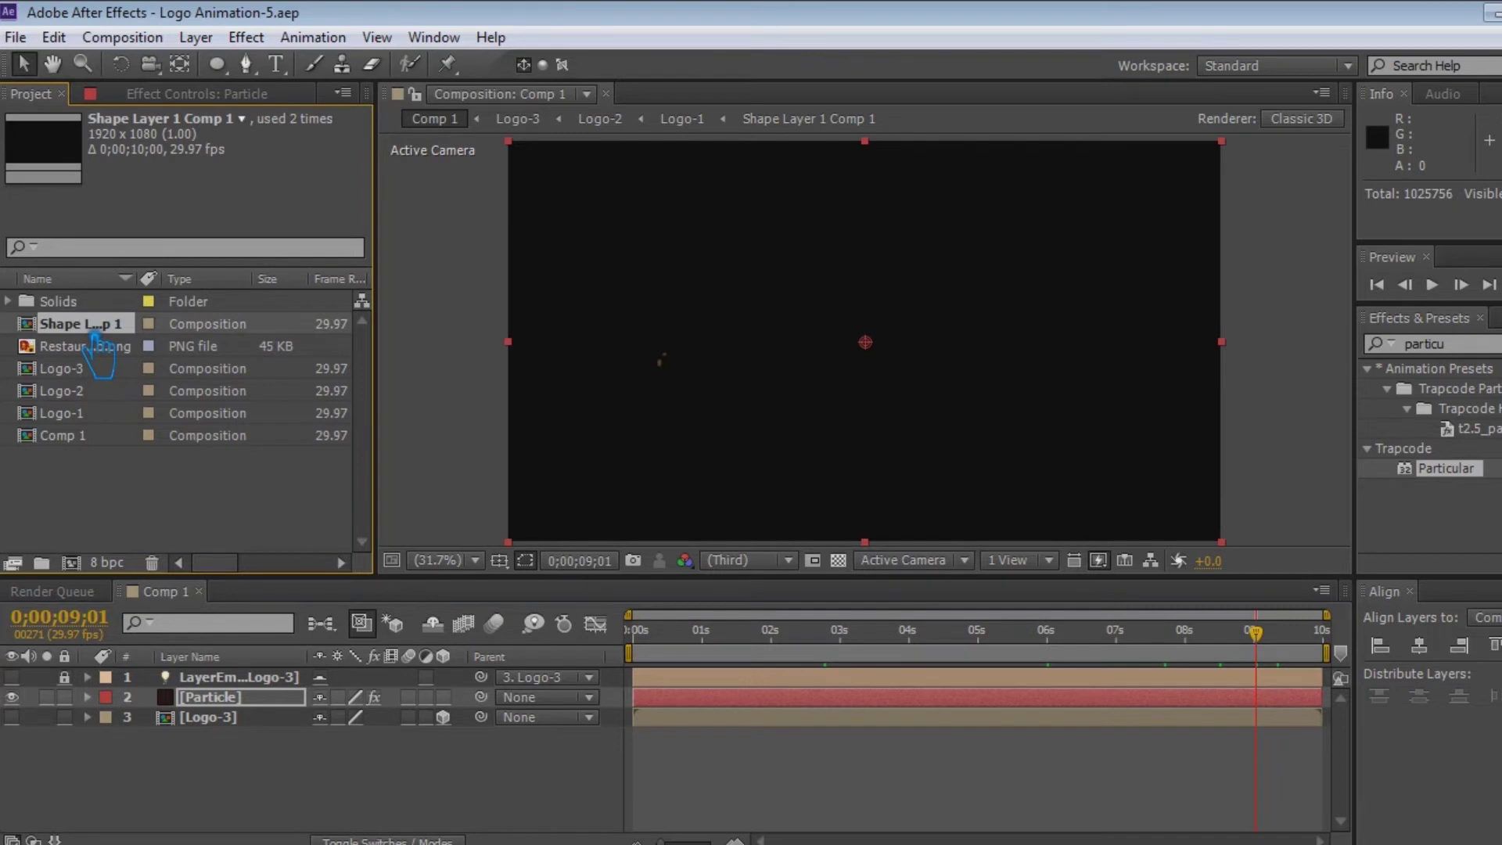
{"action": "double_click", "coordinate": [95, 329]}
{"action": "left_click", "coordinate": [88, 678]}
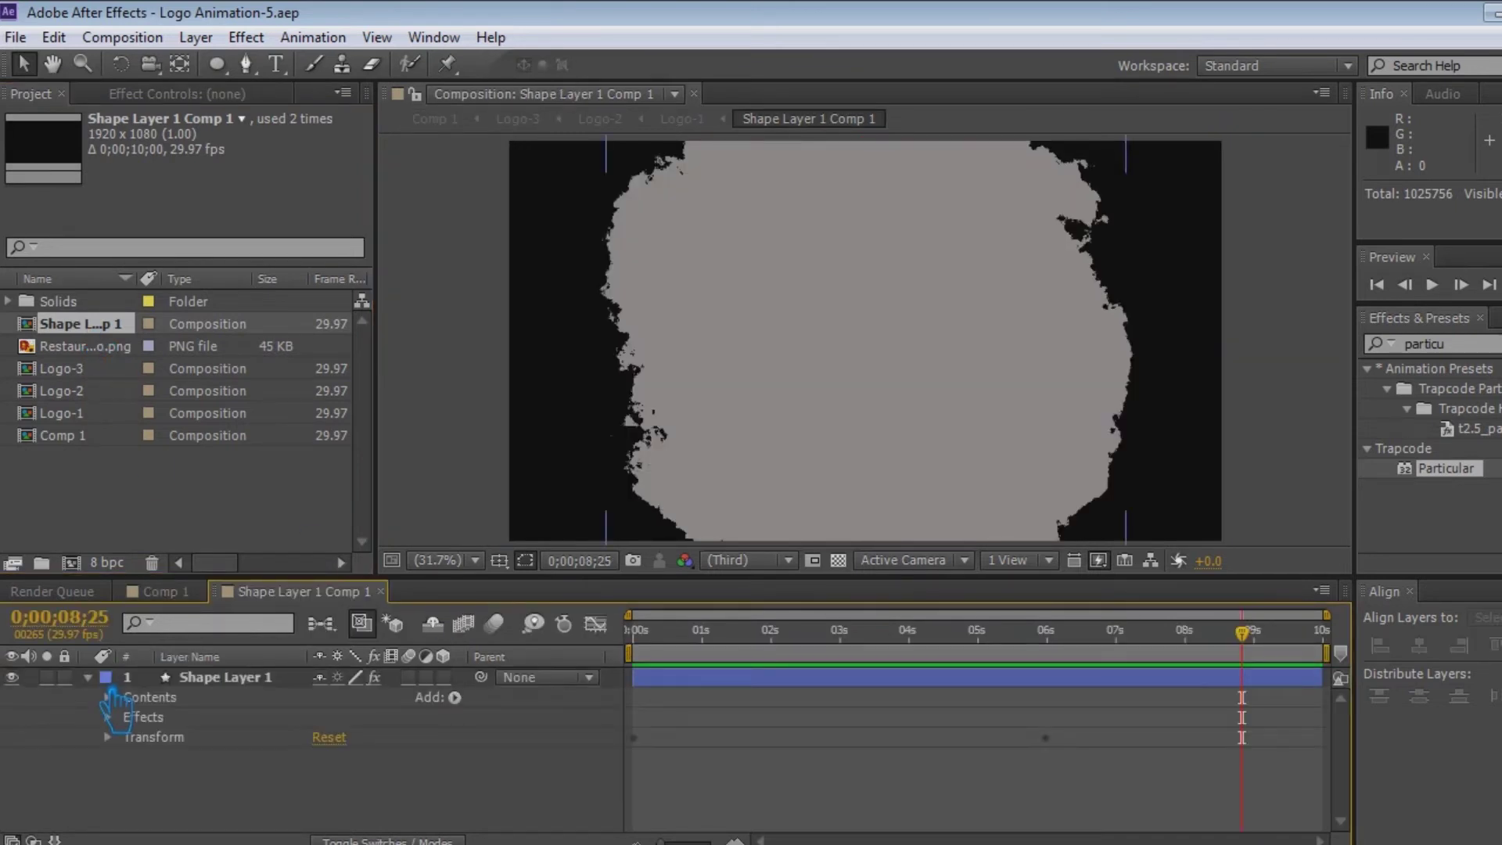
{"action": "left_click", "coordinate": [108, 737]}
{"action": "left_click_drag", "start_coordinate": [1056, 795], "coordinate": [1080, 792]}
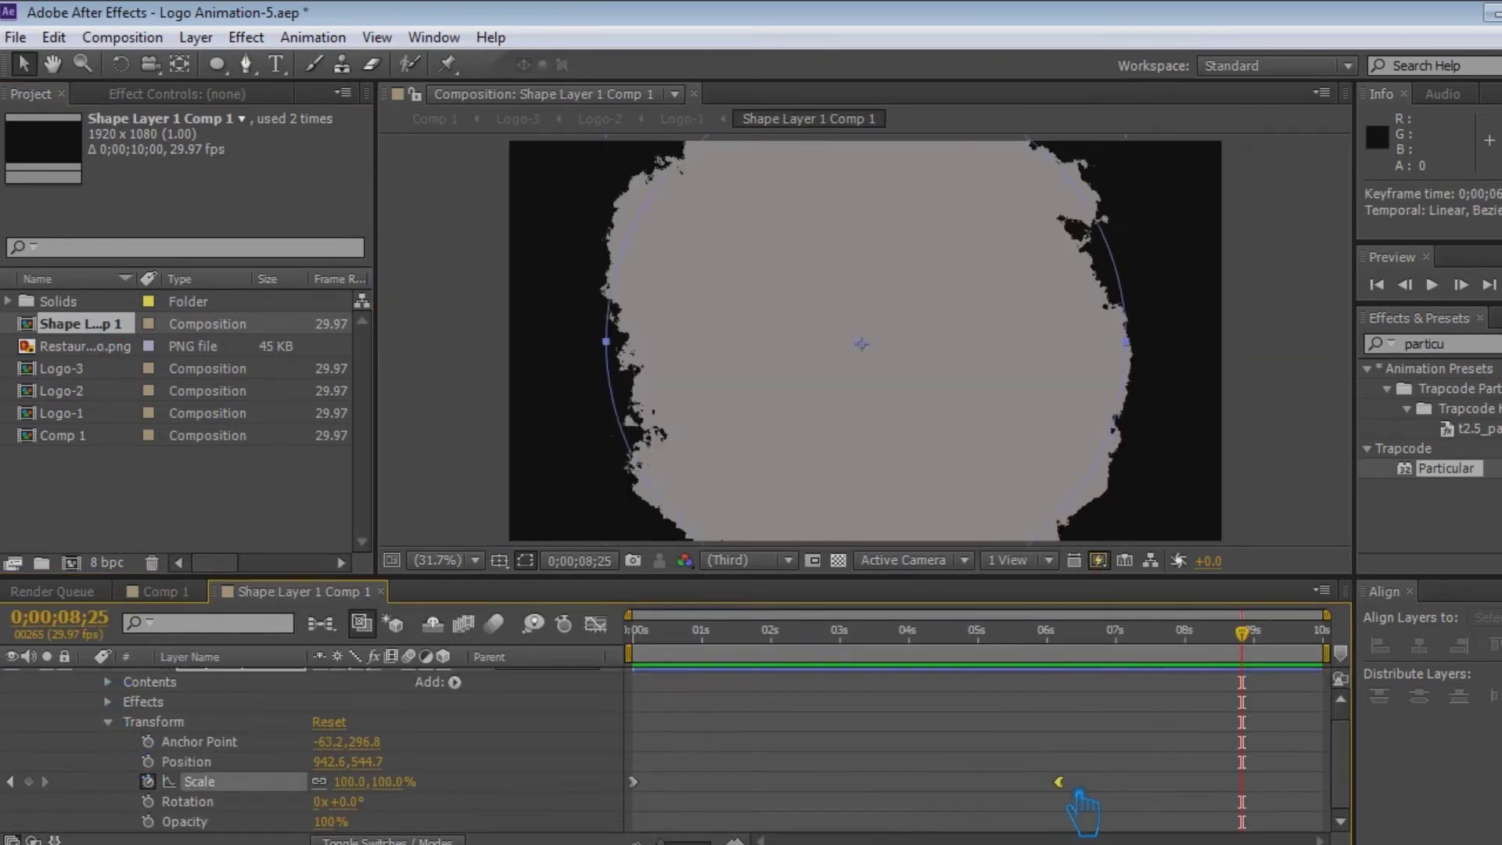
{"action": "key", "text": "ctrl+s"}
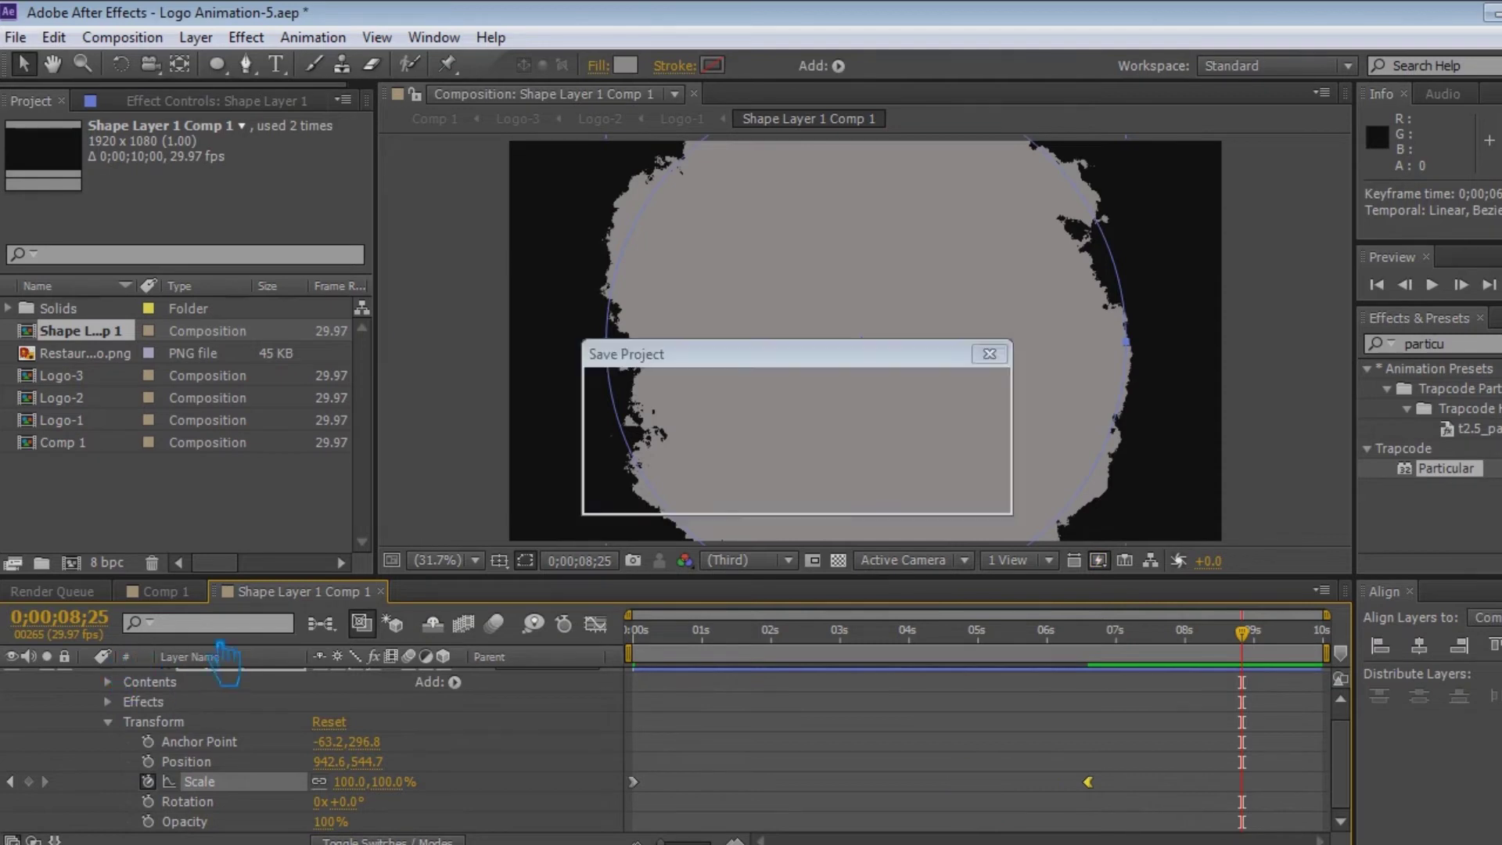
Scrub through Comp 1's final frames to confirm the particles are gone by the end
{"action": "left_click", "coordinate": [166, 592]}
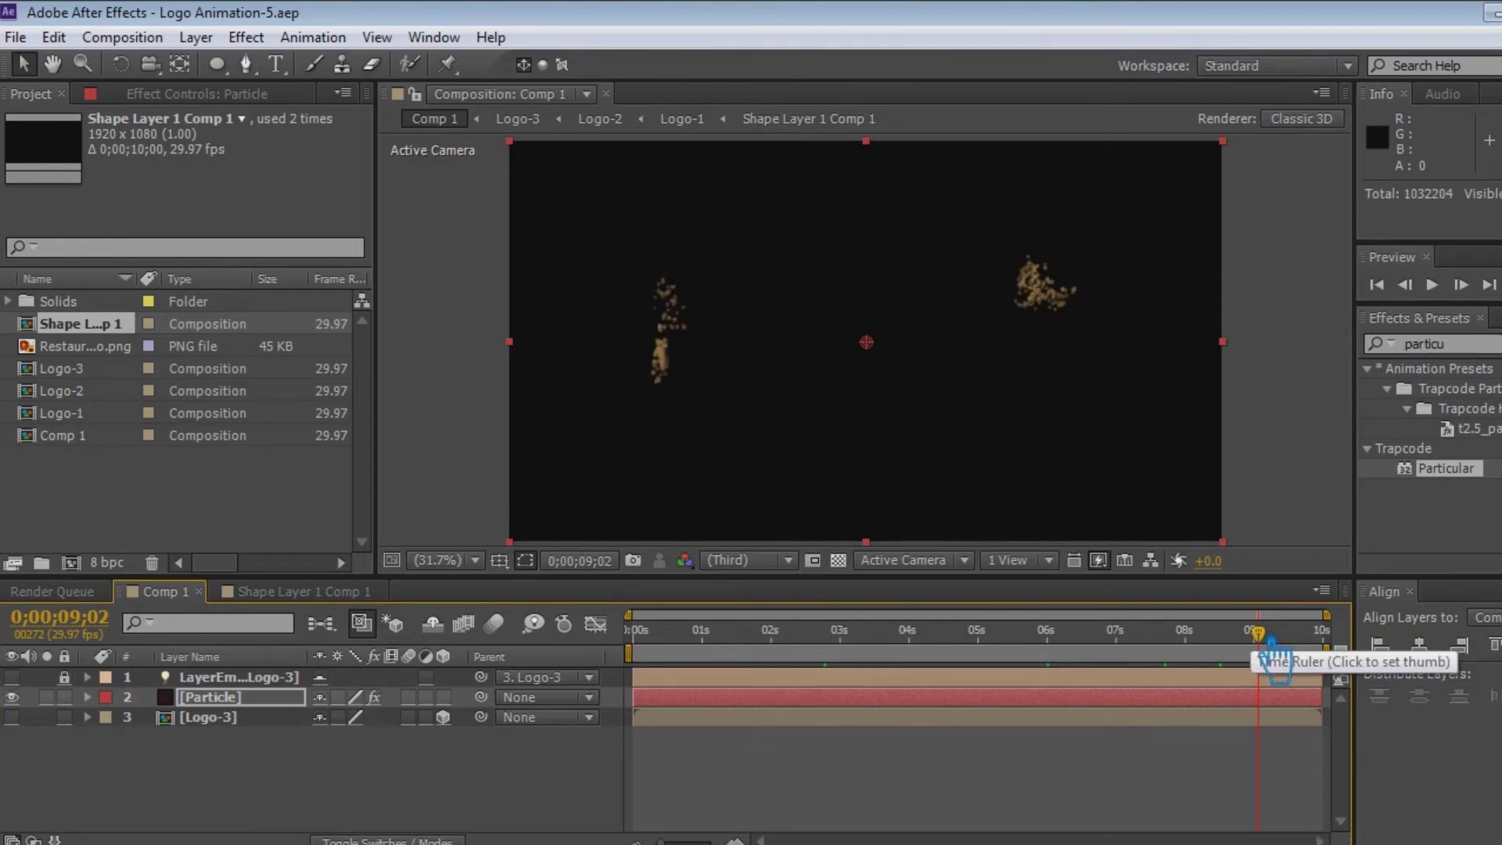
{"action": "left_click_drag", "start_coordinate": [1269, 655], "coordinate": [1301, 655]}
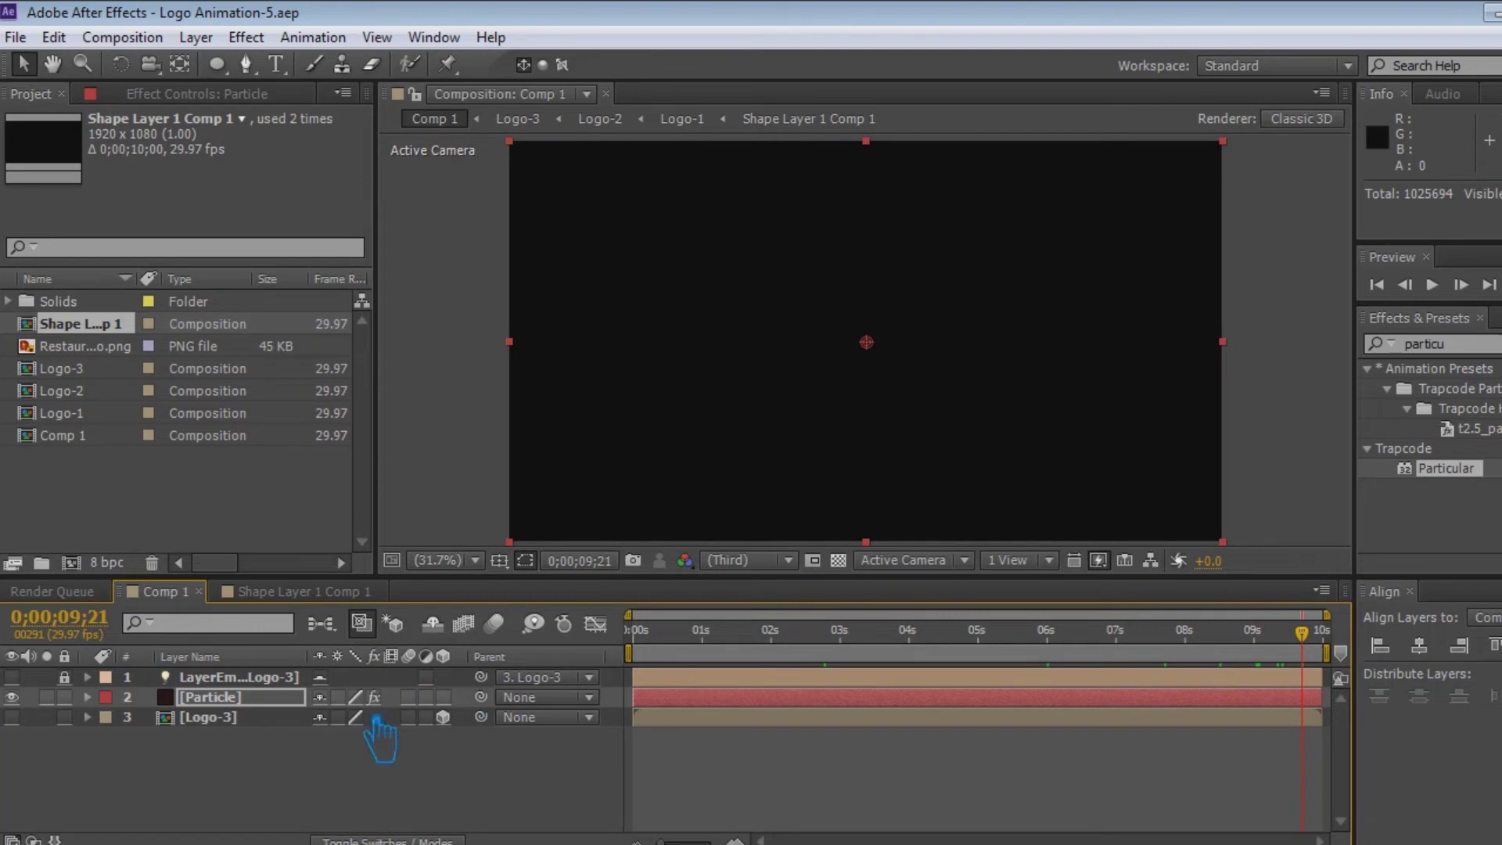
{"action": "left_click_drag", "start_coordinate": [1323, 650], "coordinate": [1315, 648]}
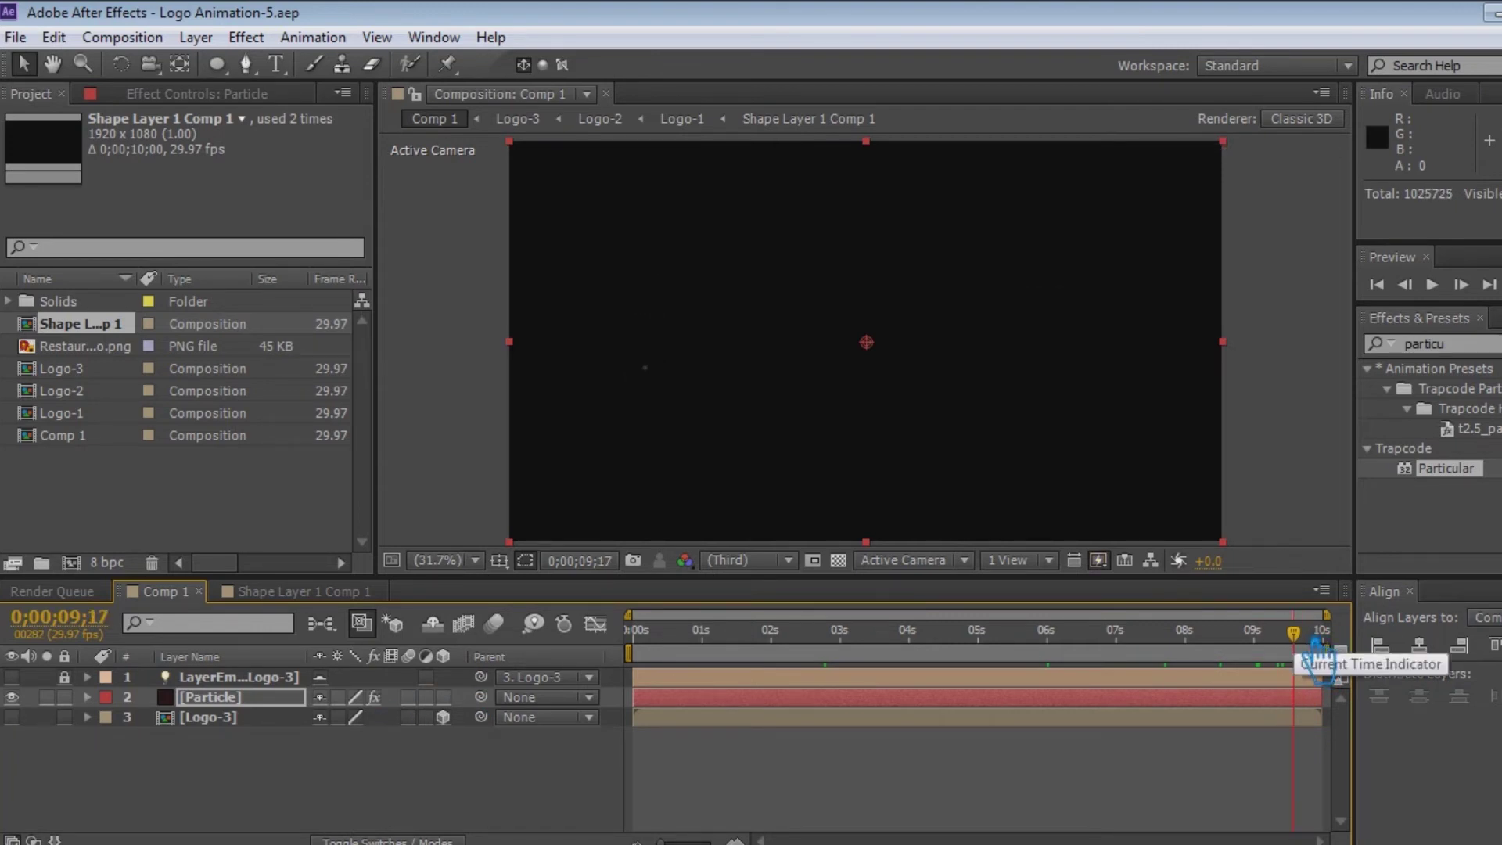
{"action": "left_click", "coordinate": [297, 591]}
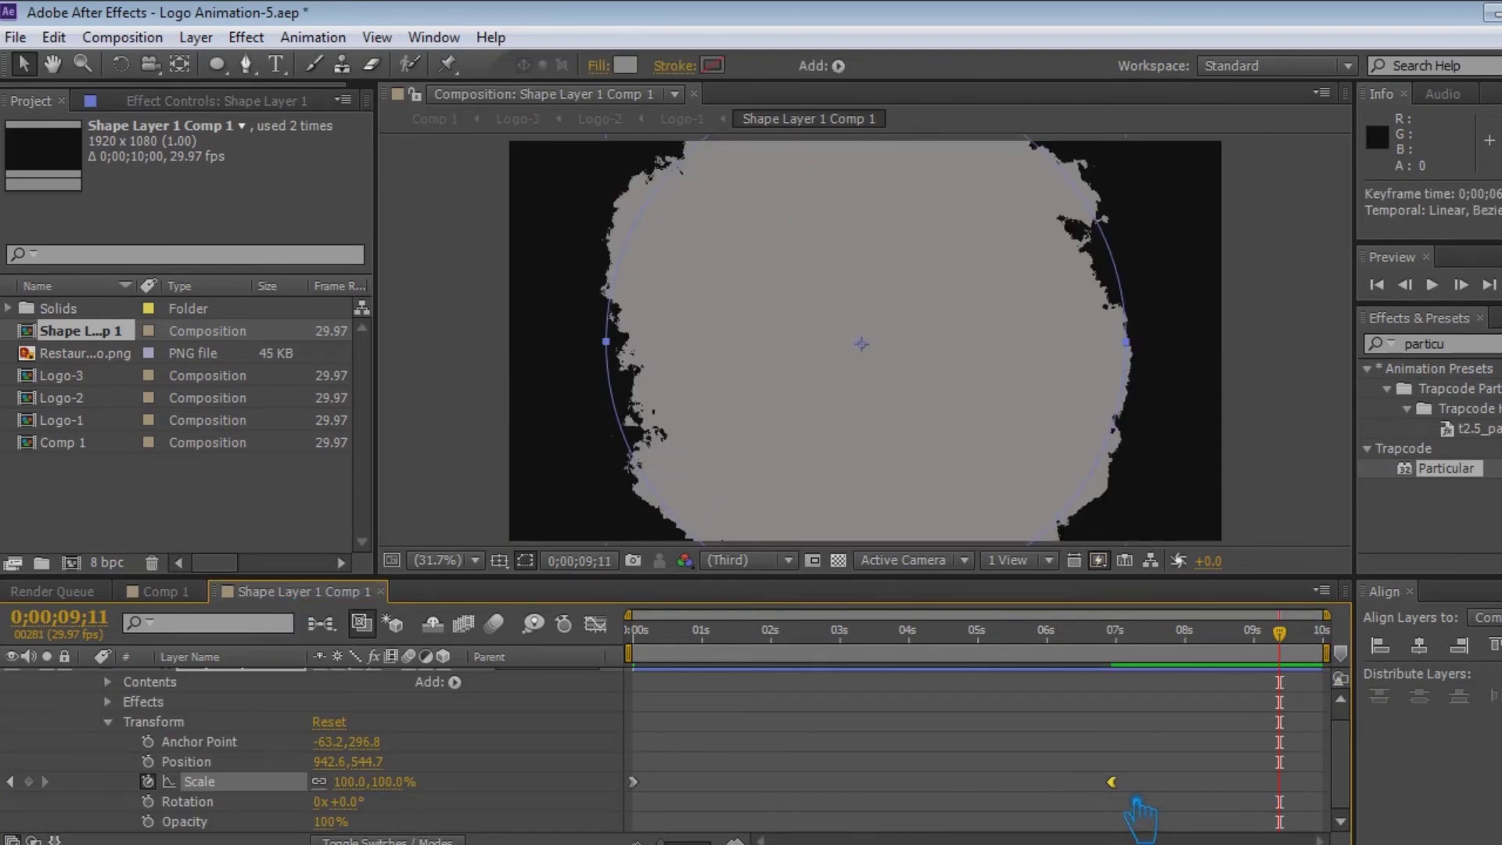
{"action": "key", "text": "ctrl+s"}
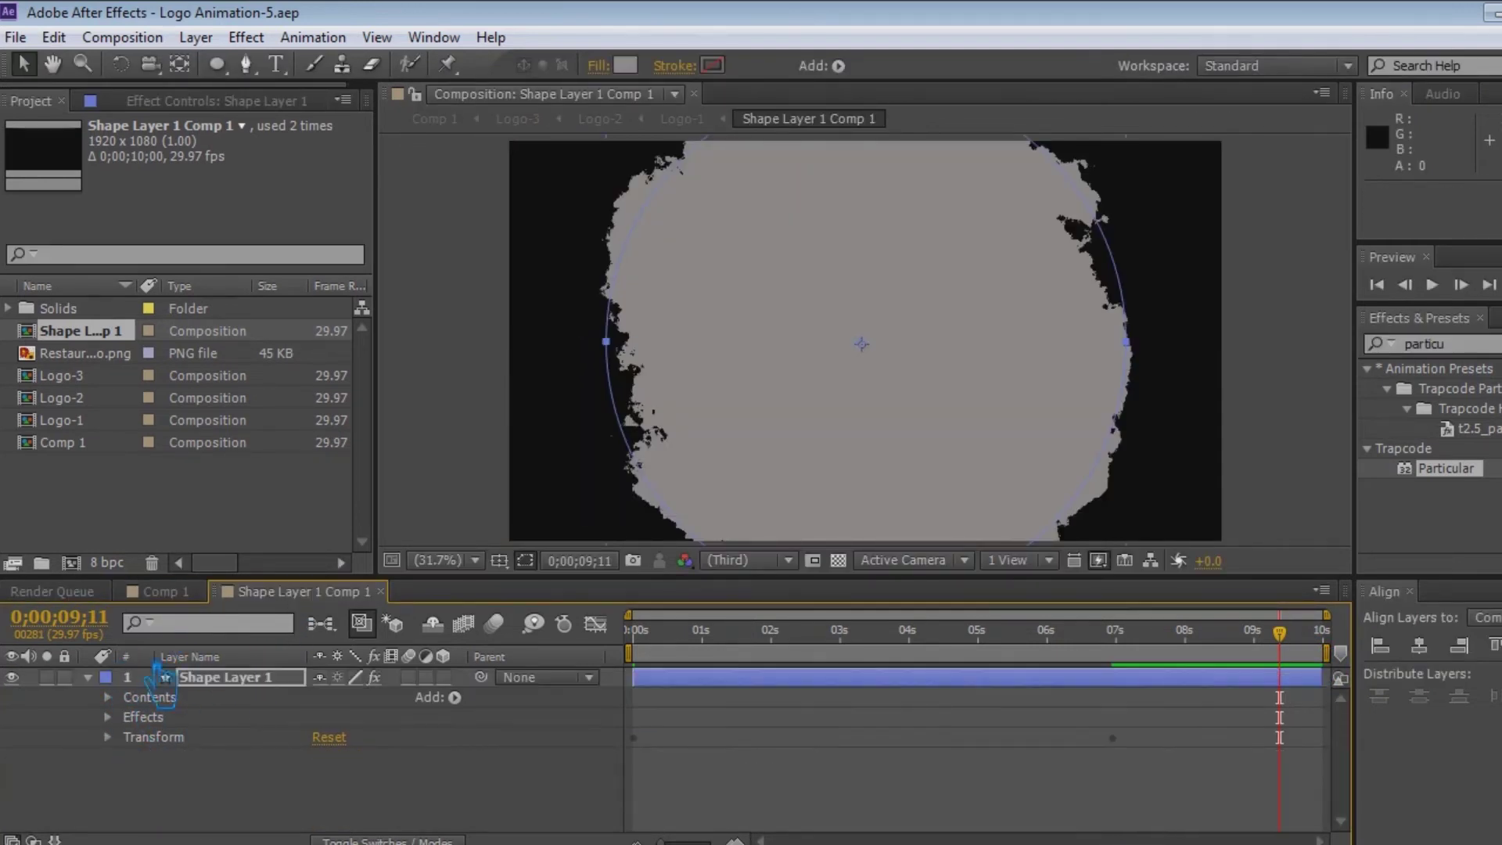
{"action": "left_click", "coordinate": [166, 591]}
{"action": "key", "text": "Page_Down"}
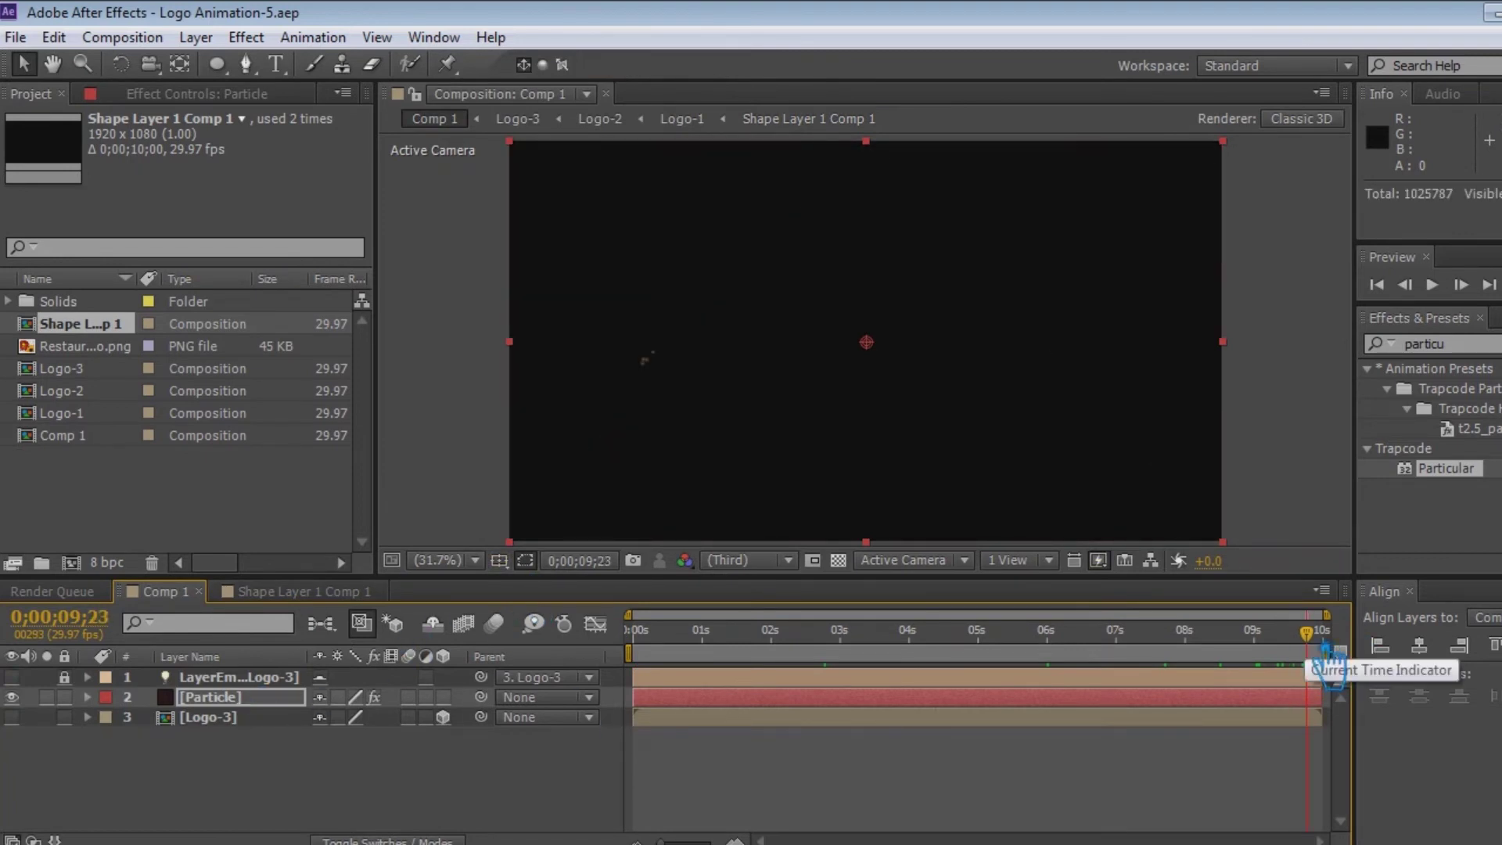
{"action": "left_click_drag", "start_coordinate": [1328, 648], "coordinate": [1343, 651]}
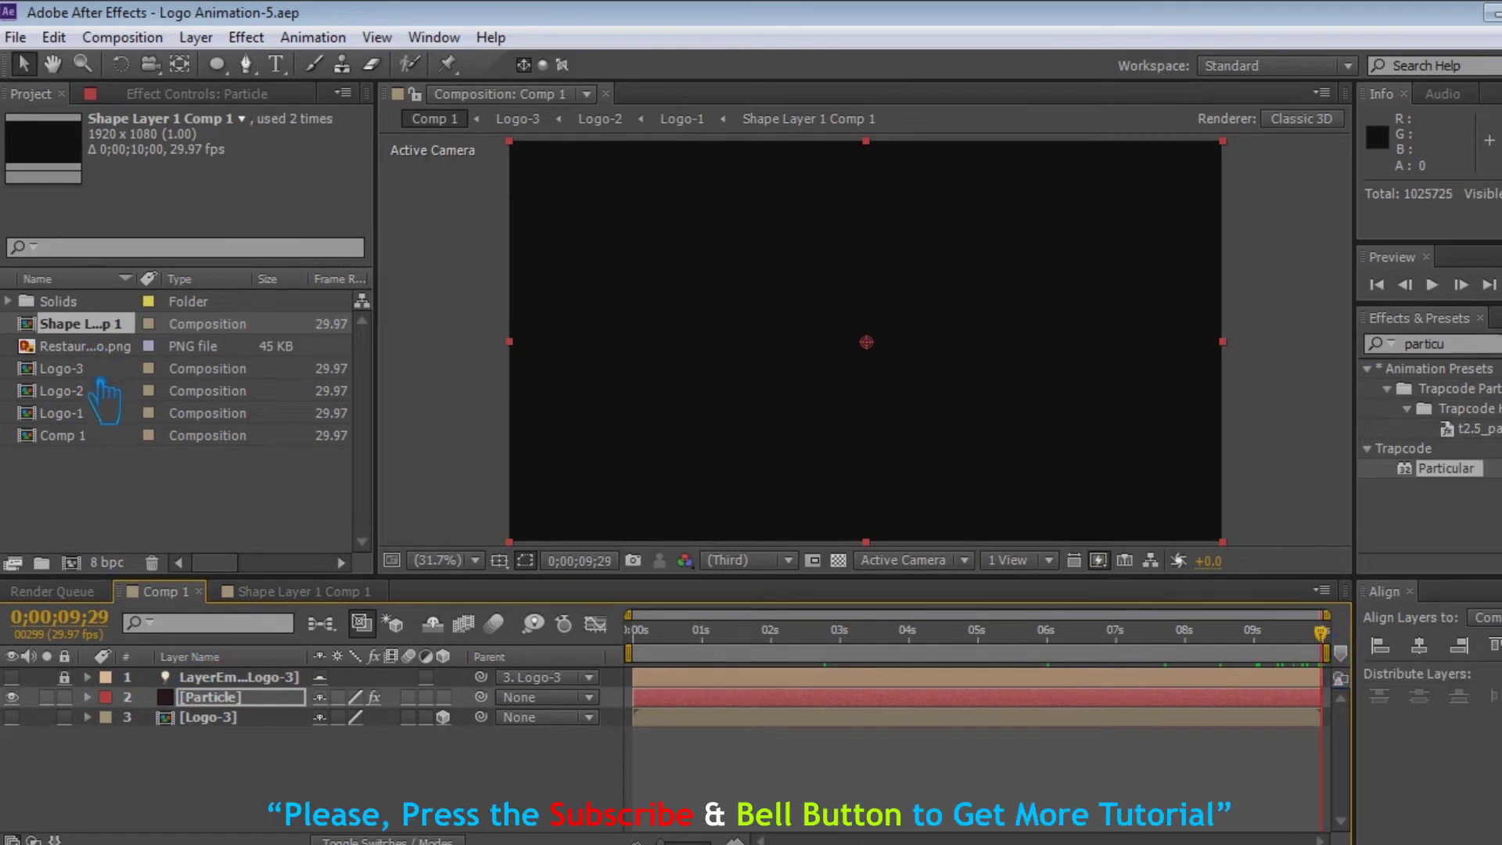
Add Logo-1 to Comp 1 below the Particle layer and above Logo-3
{"action": "left_click", "coordinate": [104, 413]}
{"action": "left_click_drag", "start_coordinate": [104, 423], "coordinate": [180, 708]}
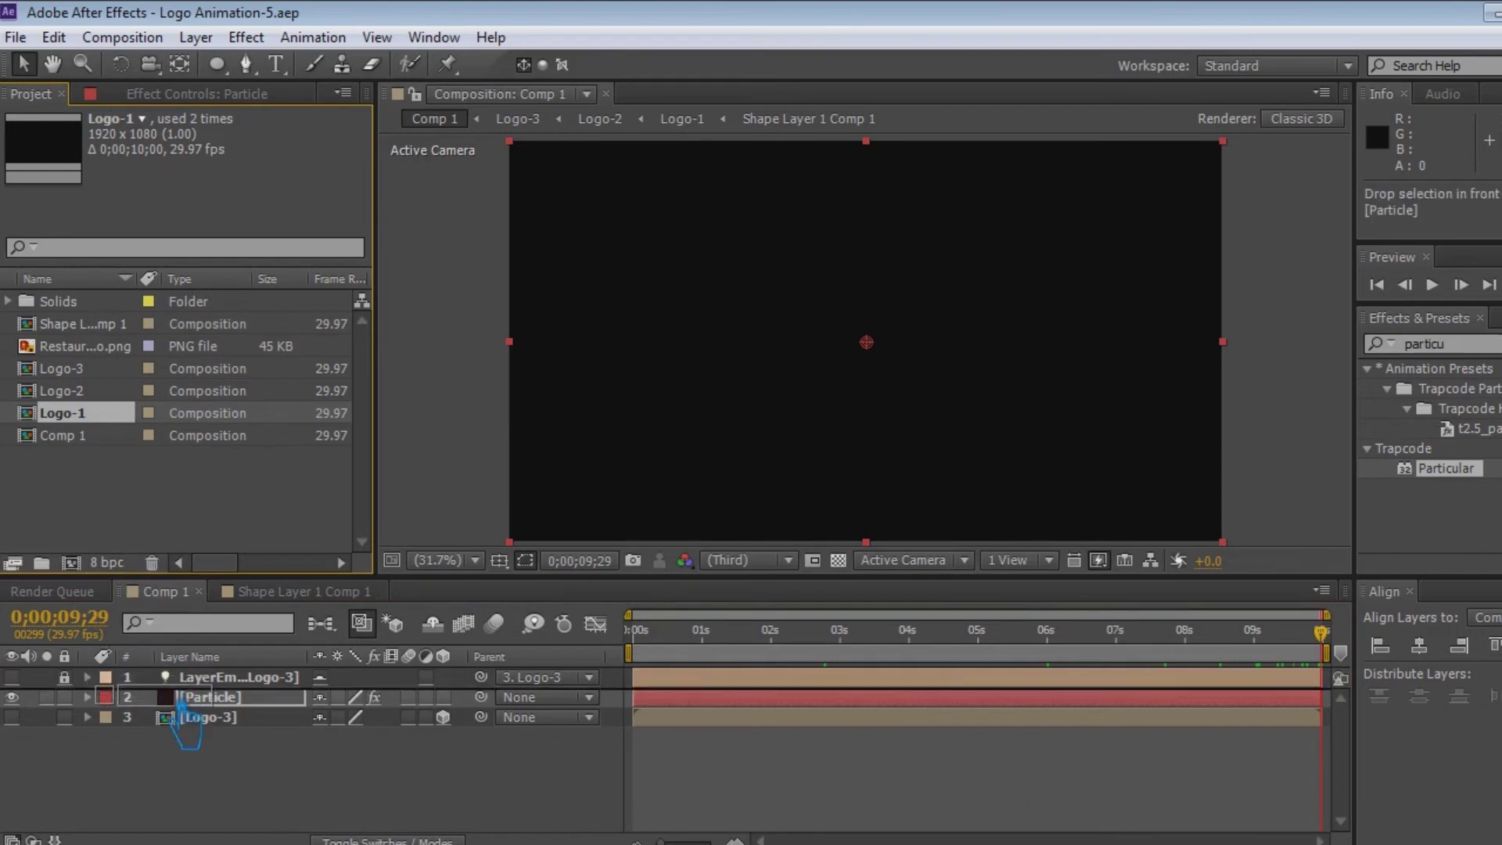
{"action": "left_click_drag", "start_coordinate": [186, 727], "coordinate": [180, 712]}
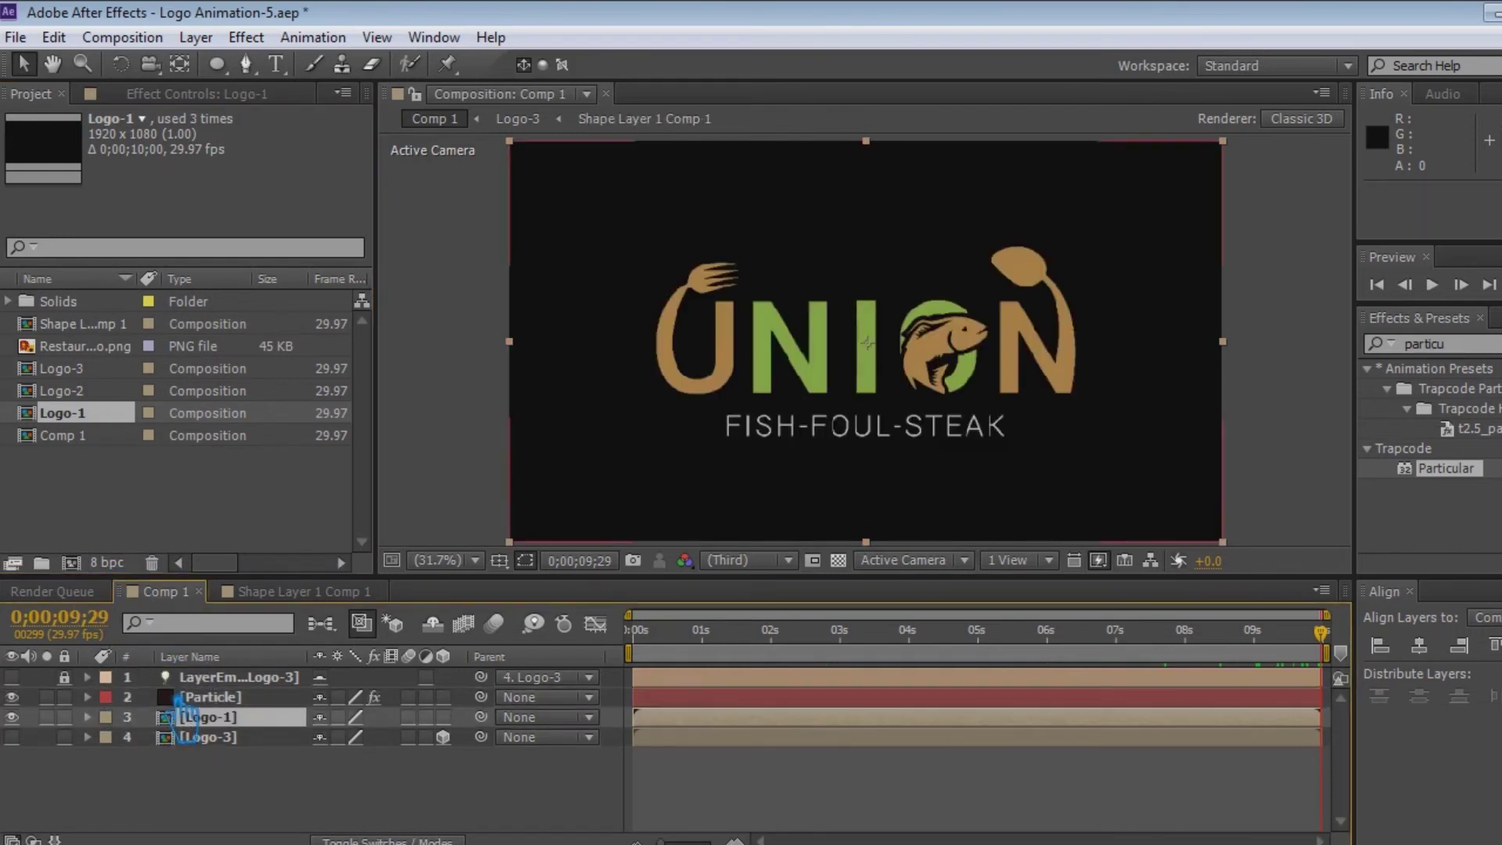
RAM-preview Comp 1 from around 6 seconds, then stop playback
{"action": "left_click_drag", "start_coordinate": [1315, 632], "coordinate": [1066, 650]}
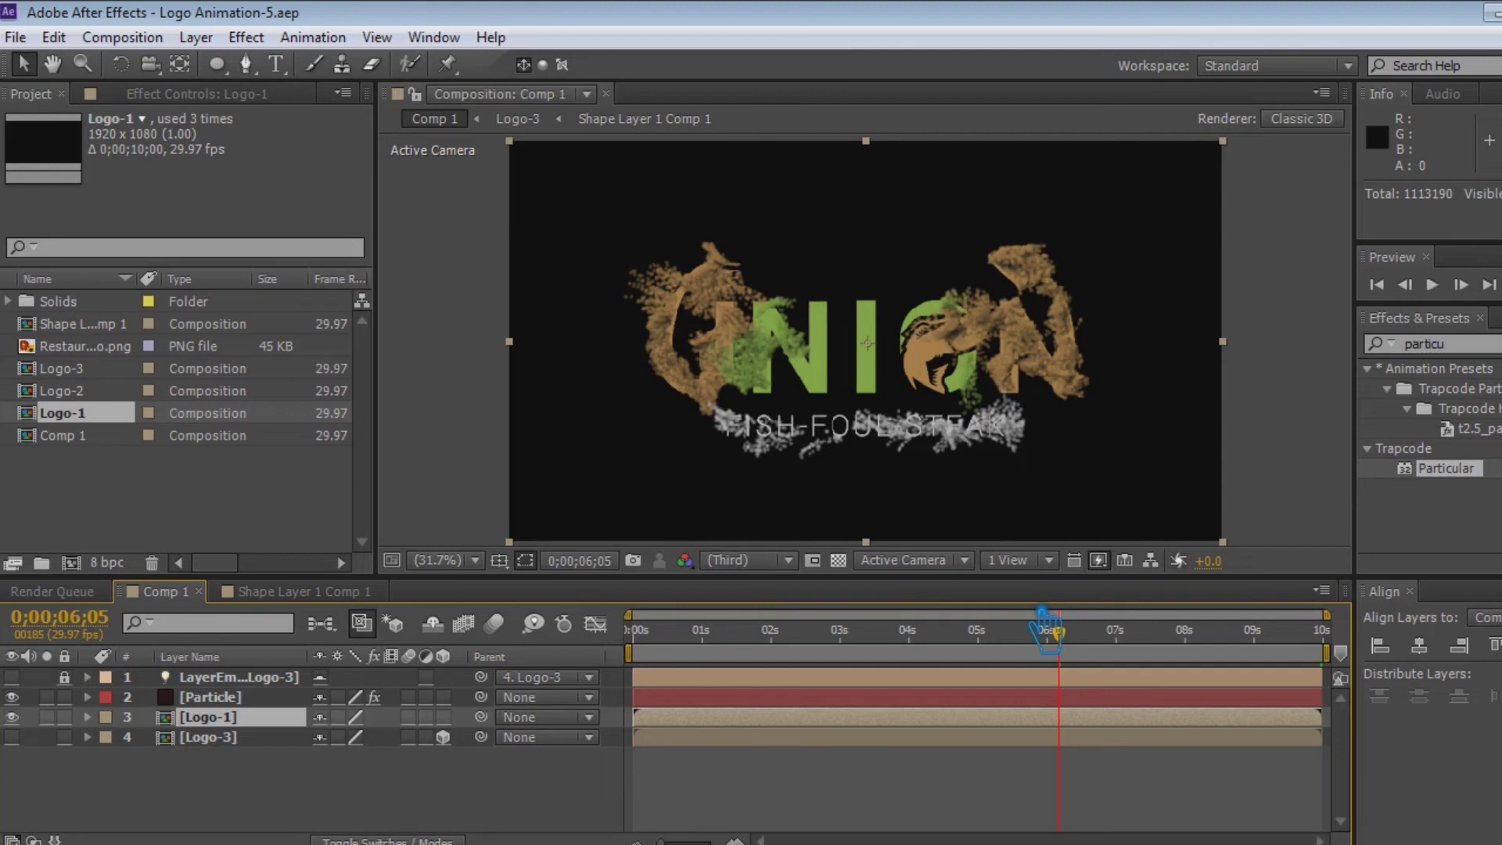
{"action": "key", "text": "KP_0"}
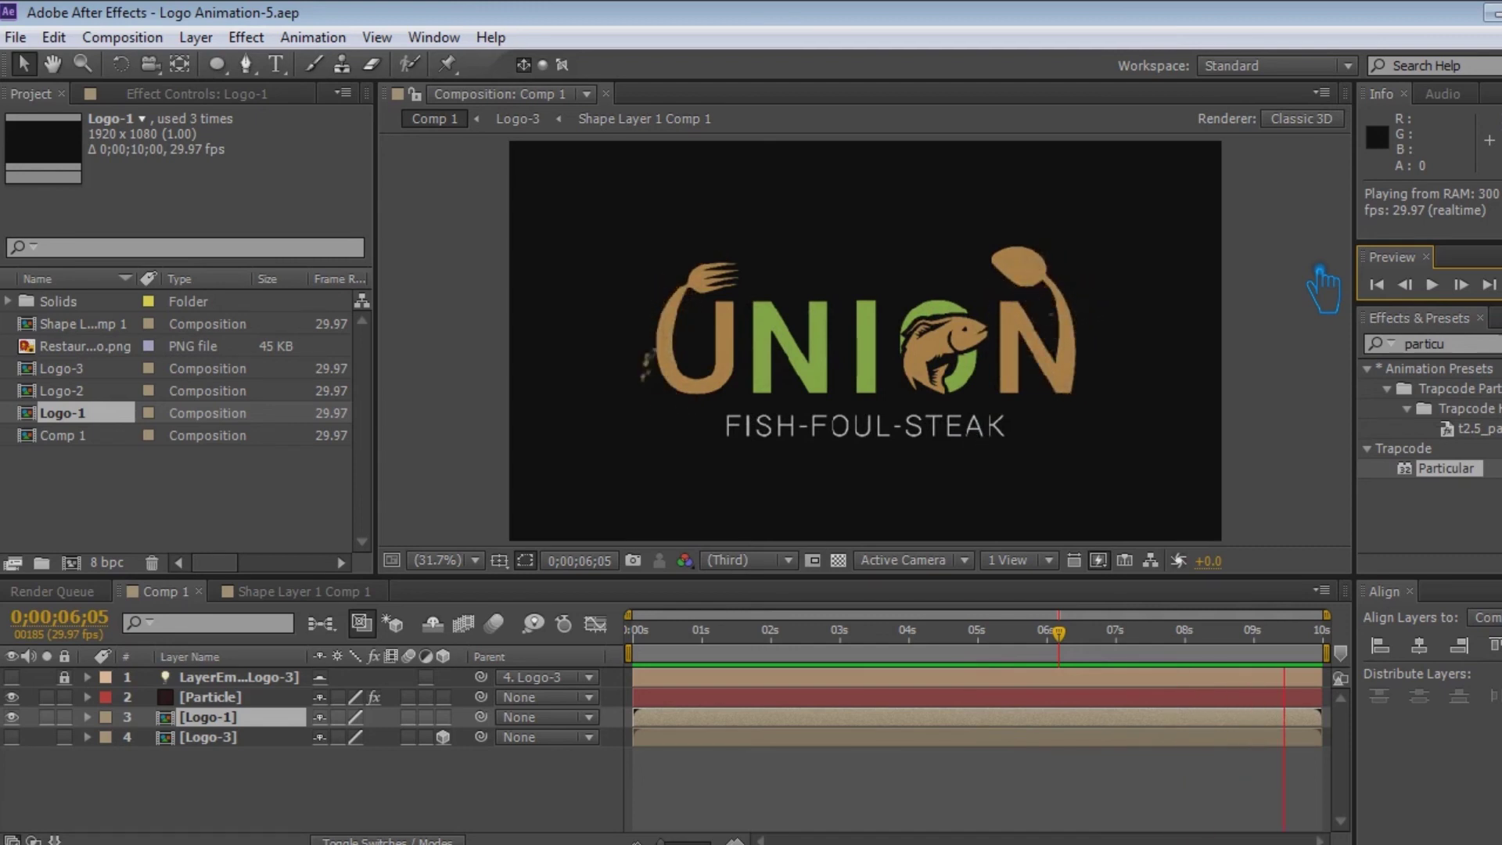
{"action": "key", "text": "space"}
Set Particular's Physics Gravity to -50 and RAM-preview the particles drifting upward
{"action": "scroll", "coordinate": [379, 313], "scroll_direction": "down", "scroll_amount": 10}
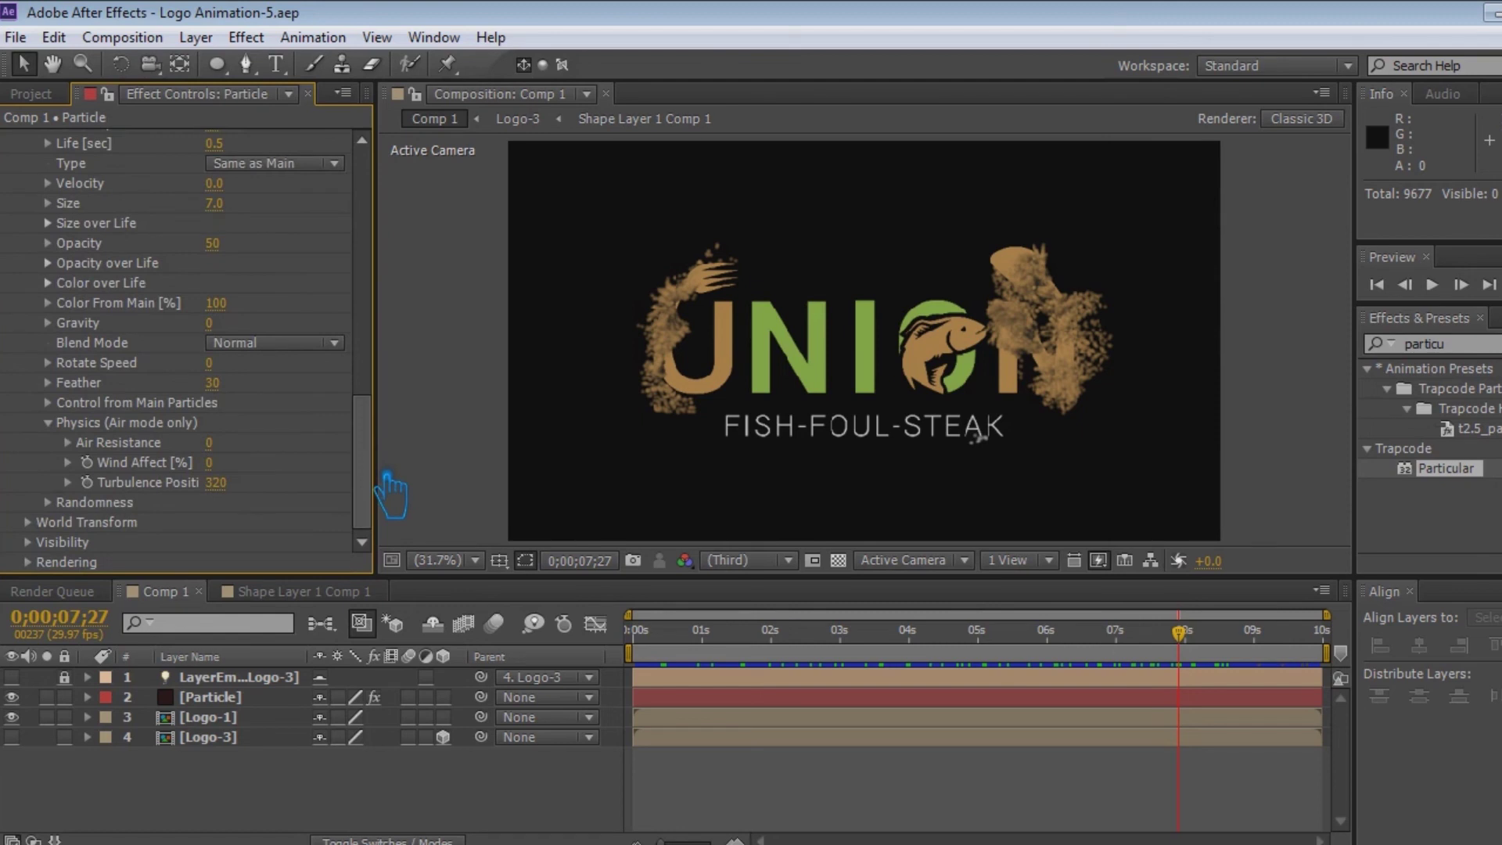
{"action": "left_click_drag", "start_coordinate": [386, 472], "coordinate": [392, 389]}
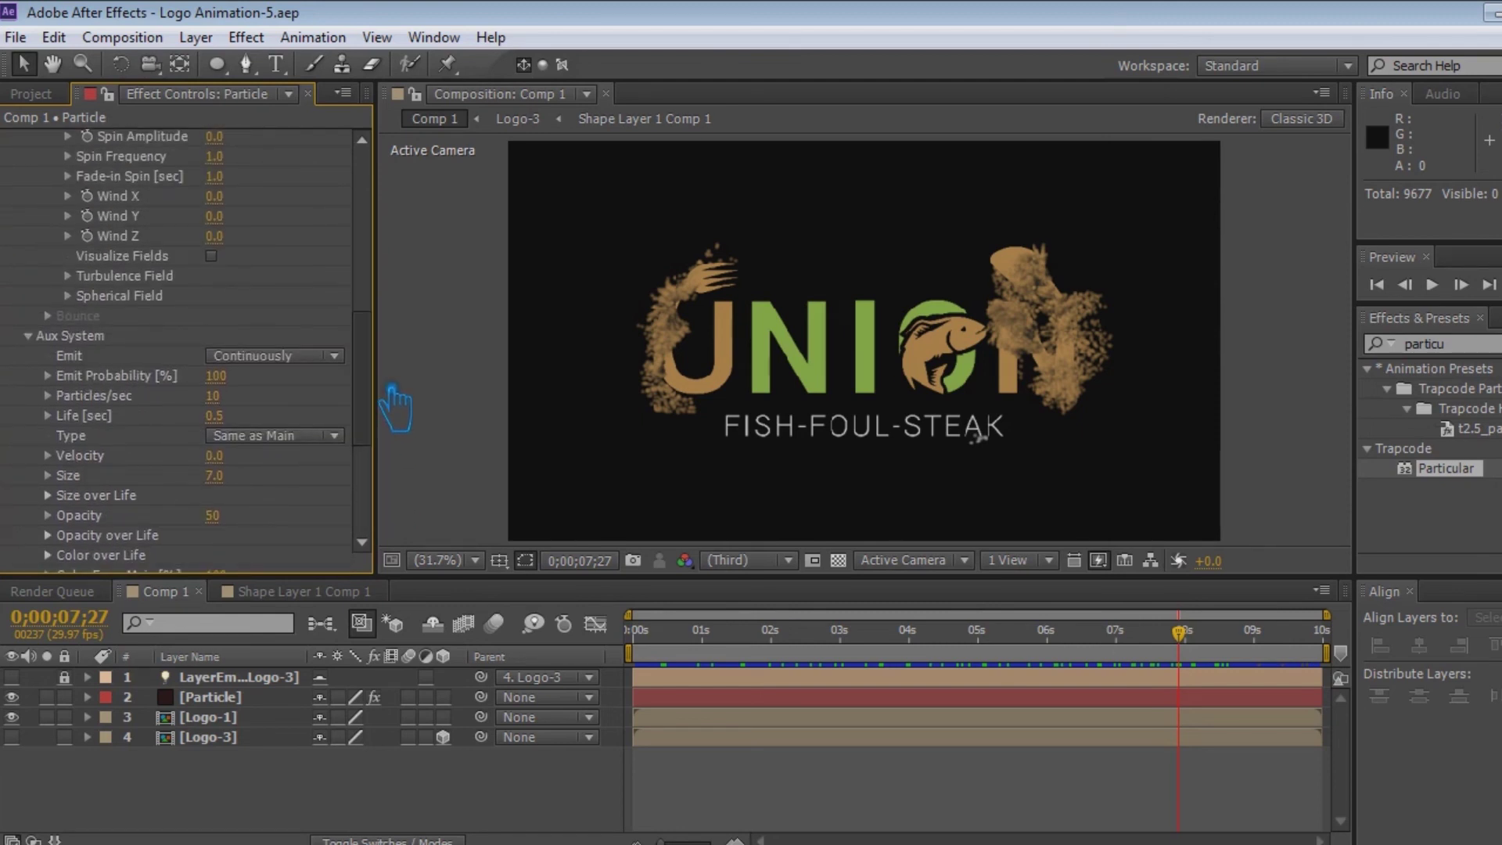
{"action": "mouse_move", "coordinate": [395, 407]}
{"action": "left_mouse_down"}
{"action": "mouse_move", "coordinate": [383, 526]}
{"action": "mouse_move", "coordinate": [388, 325]}
{"action": "left_mouse_up"}
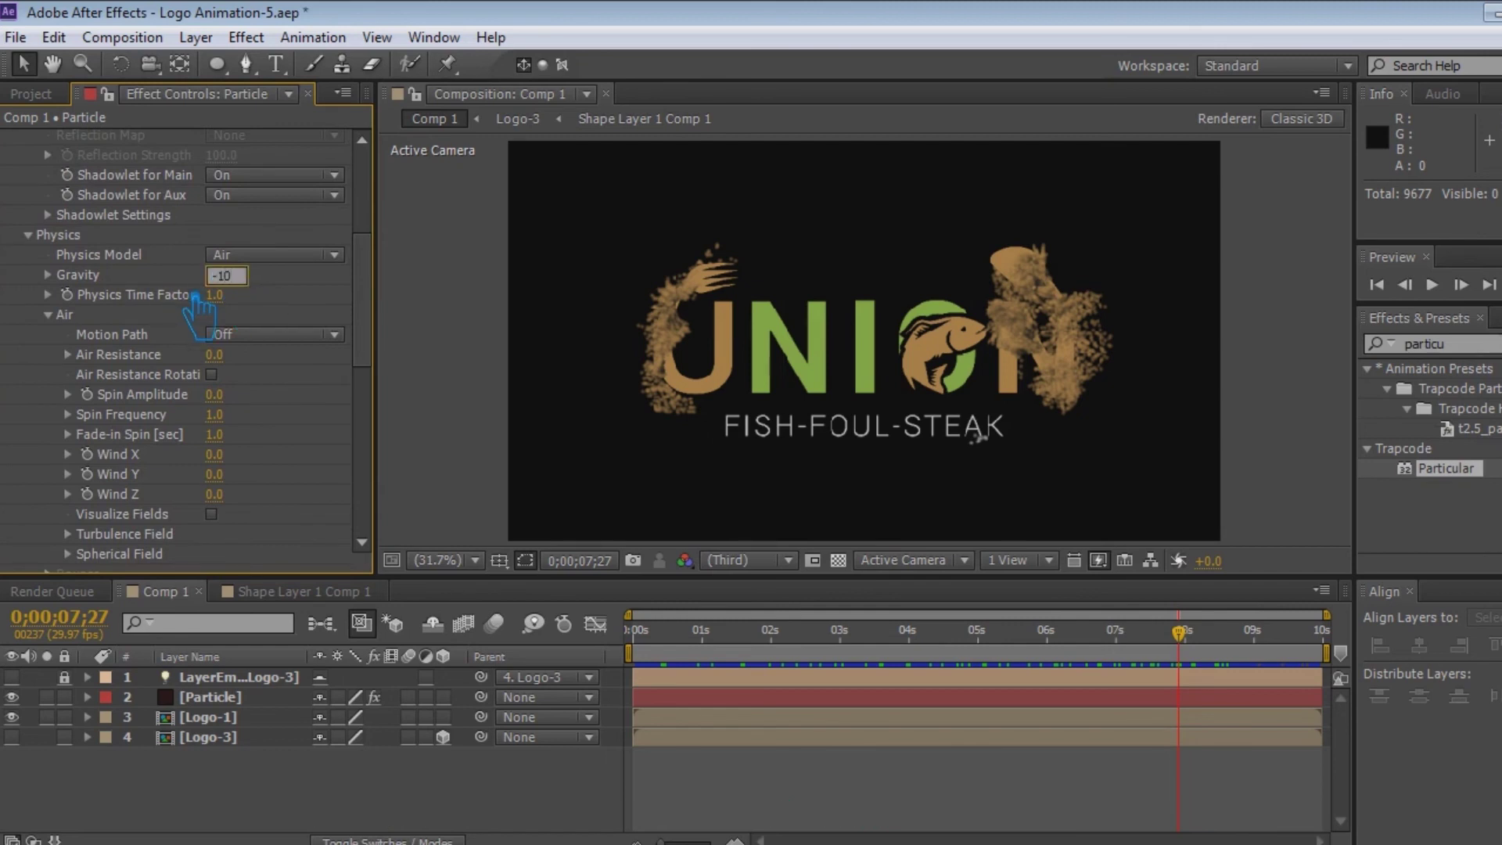
{"action": "key", "text": "Return"}
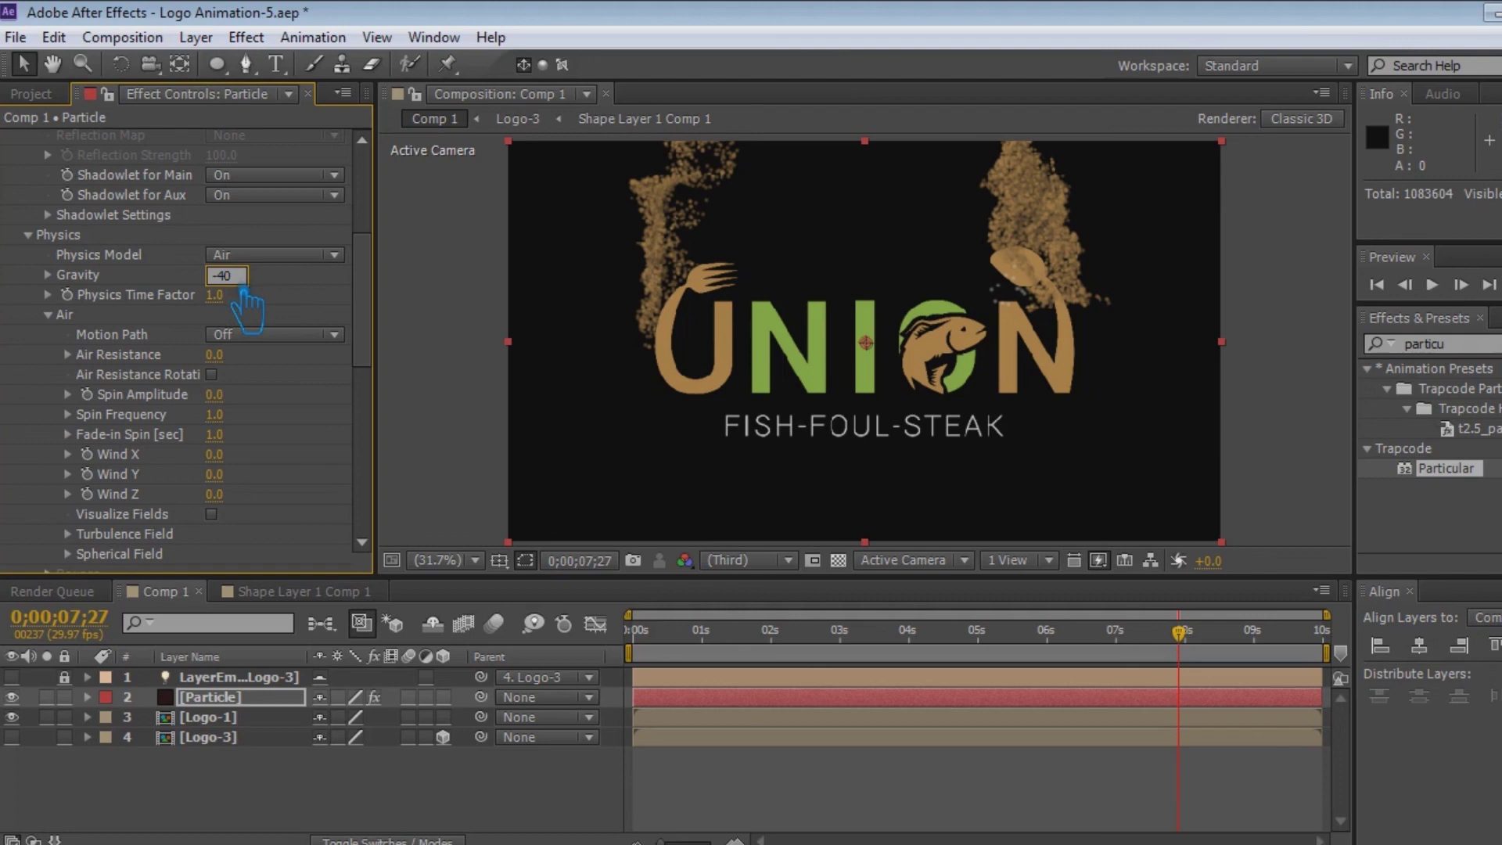
{"action": "key", "text": "Escape"}
{"action": "key", "text": "KP_0"}
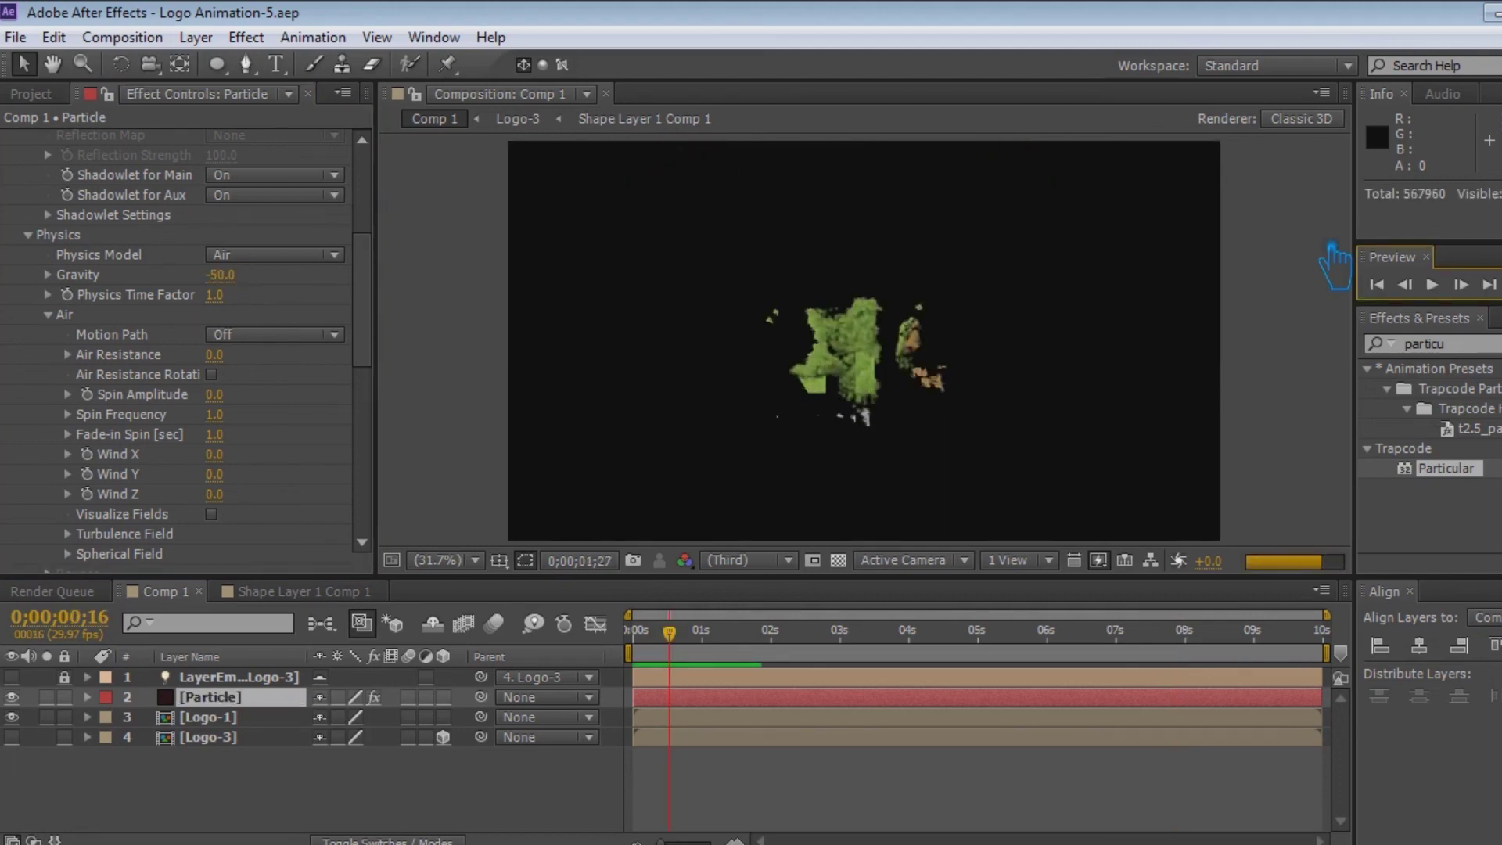